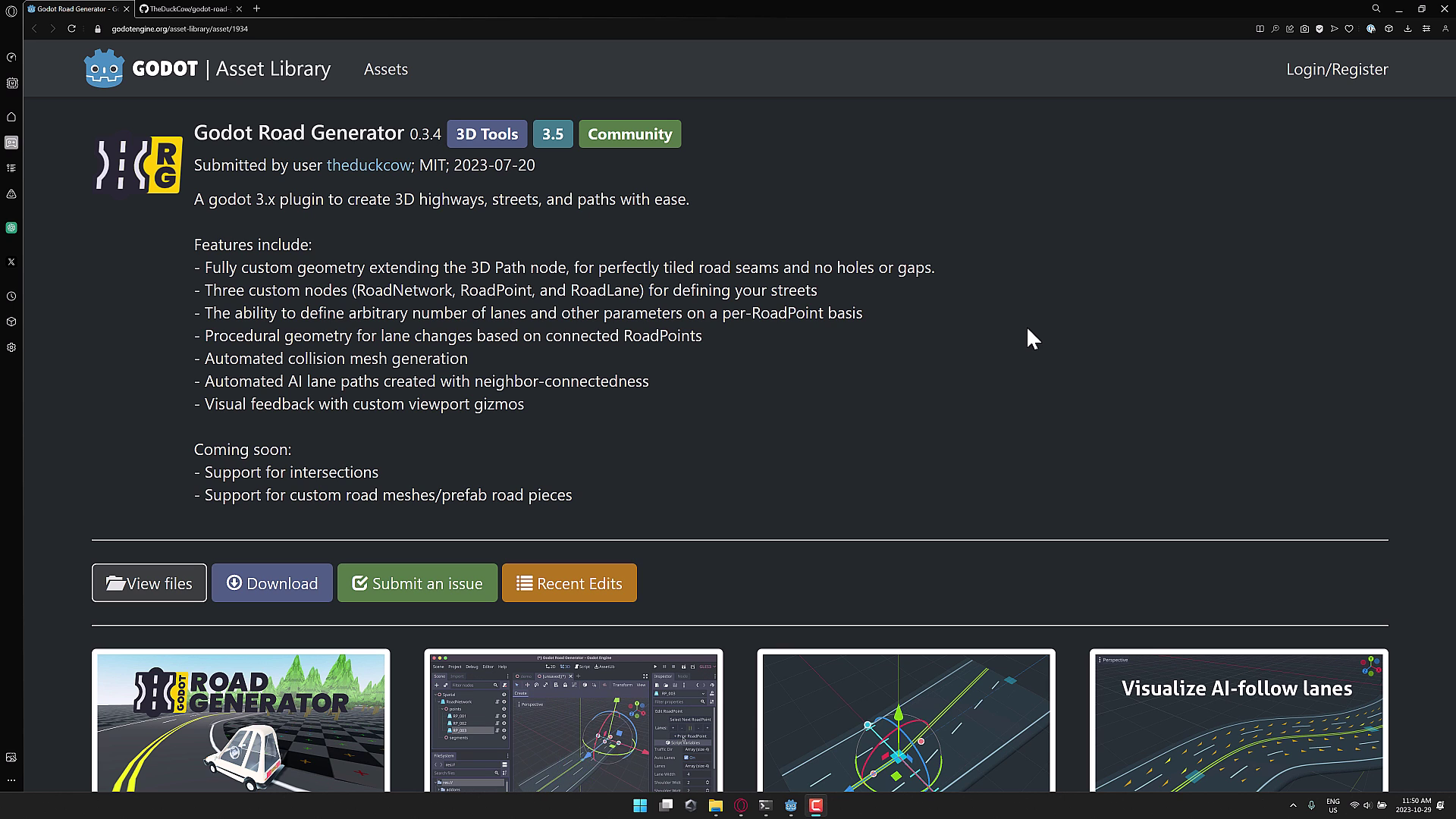
# Switch to the Godot editor and search its asset library for "road"
pyautogui.click(791, 805)
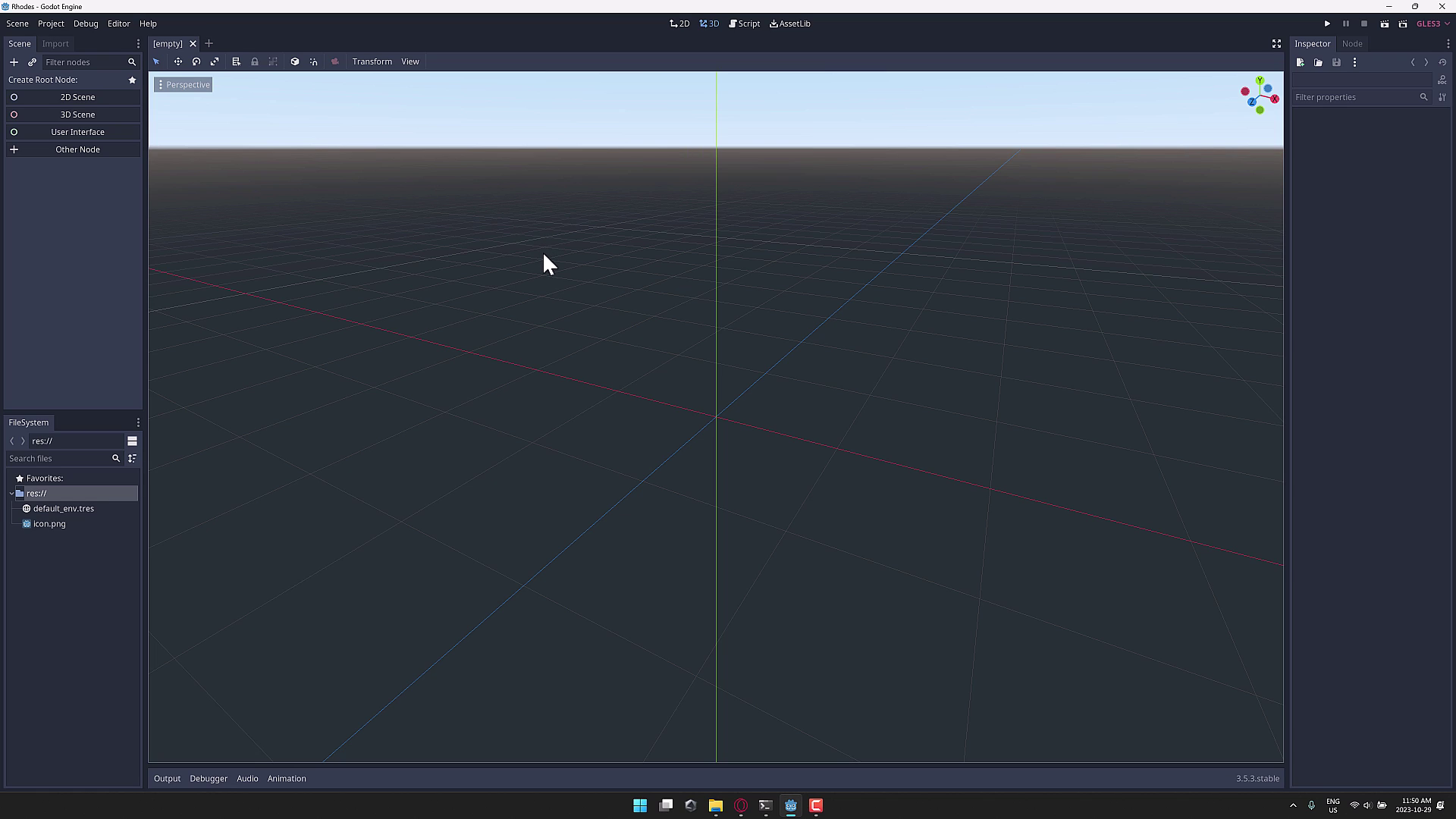
pyautogui.click(799, 25)
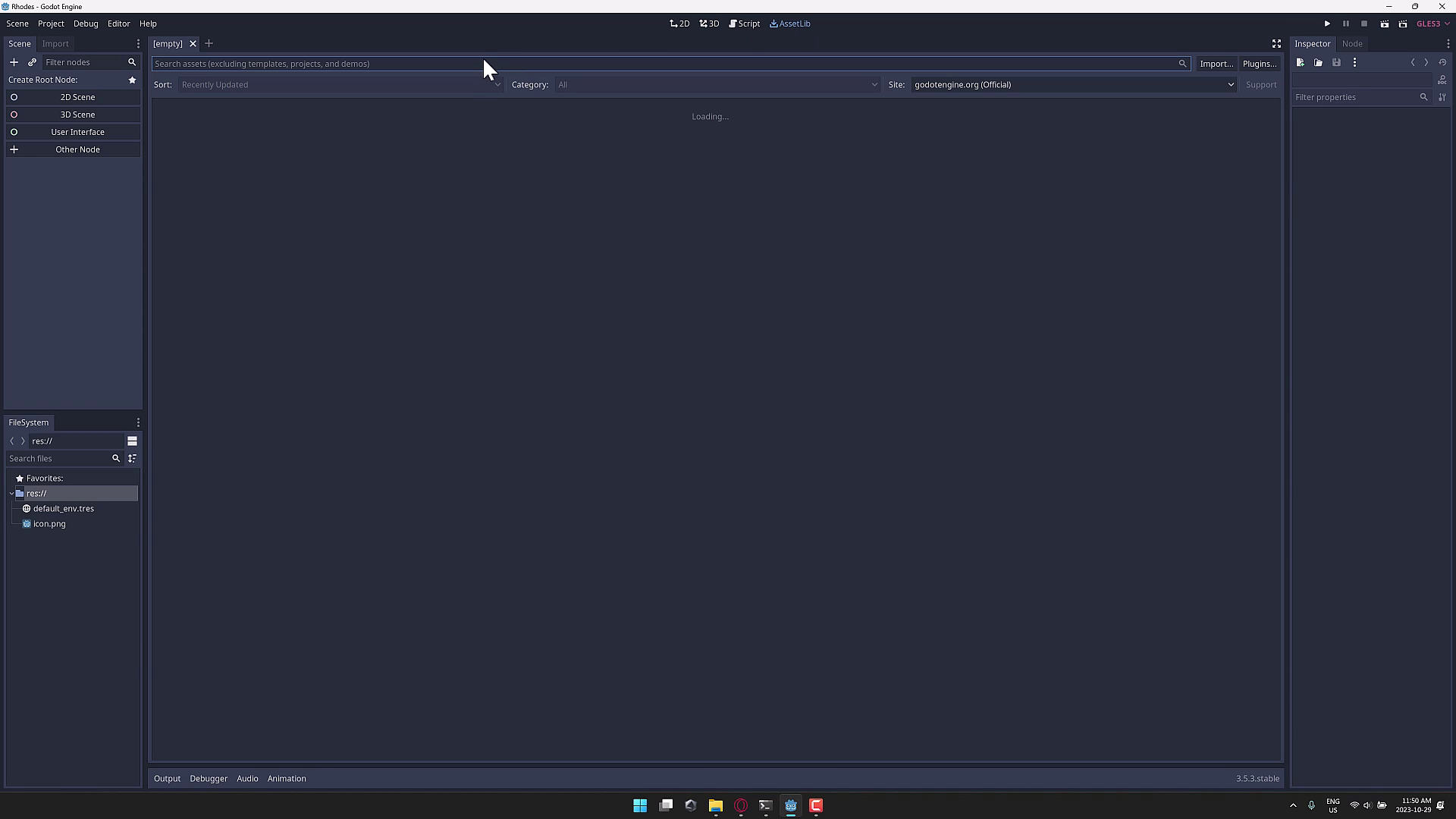
pyautogui.write('r')
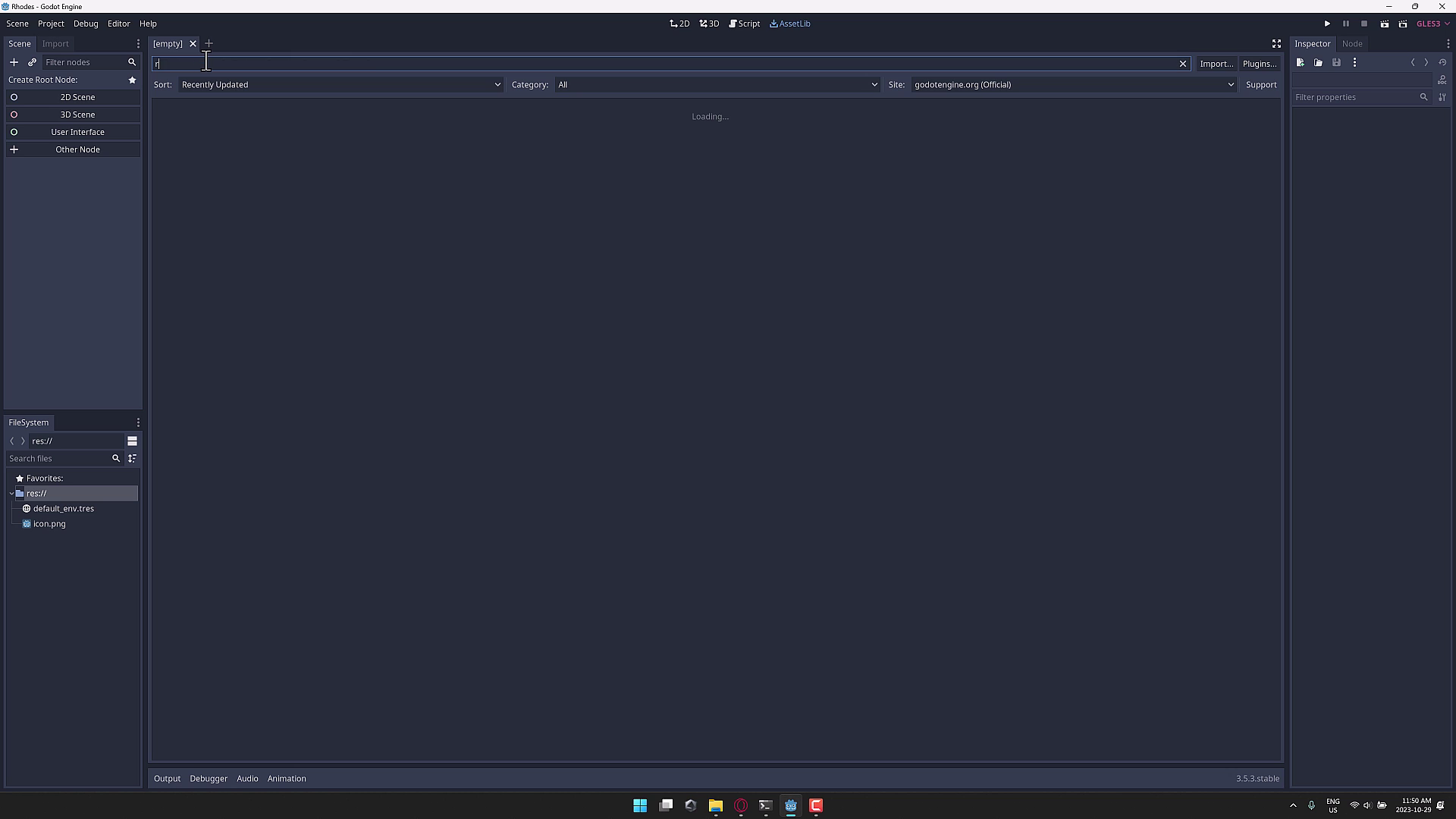
pyautogui.write('oad')
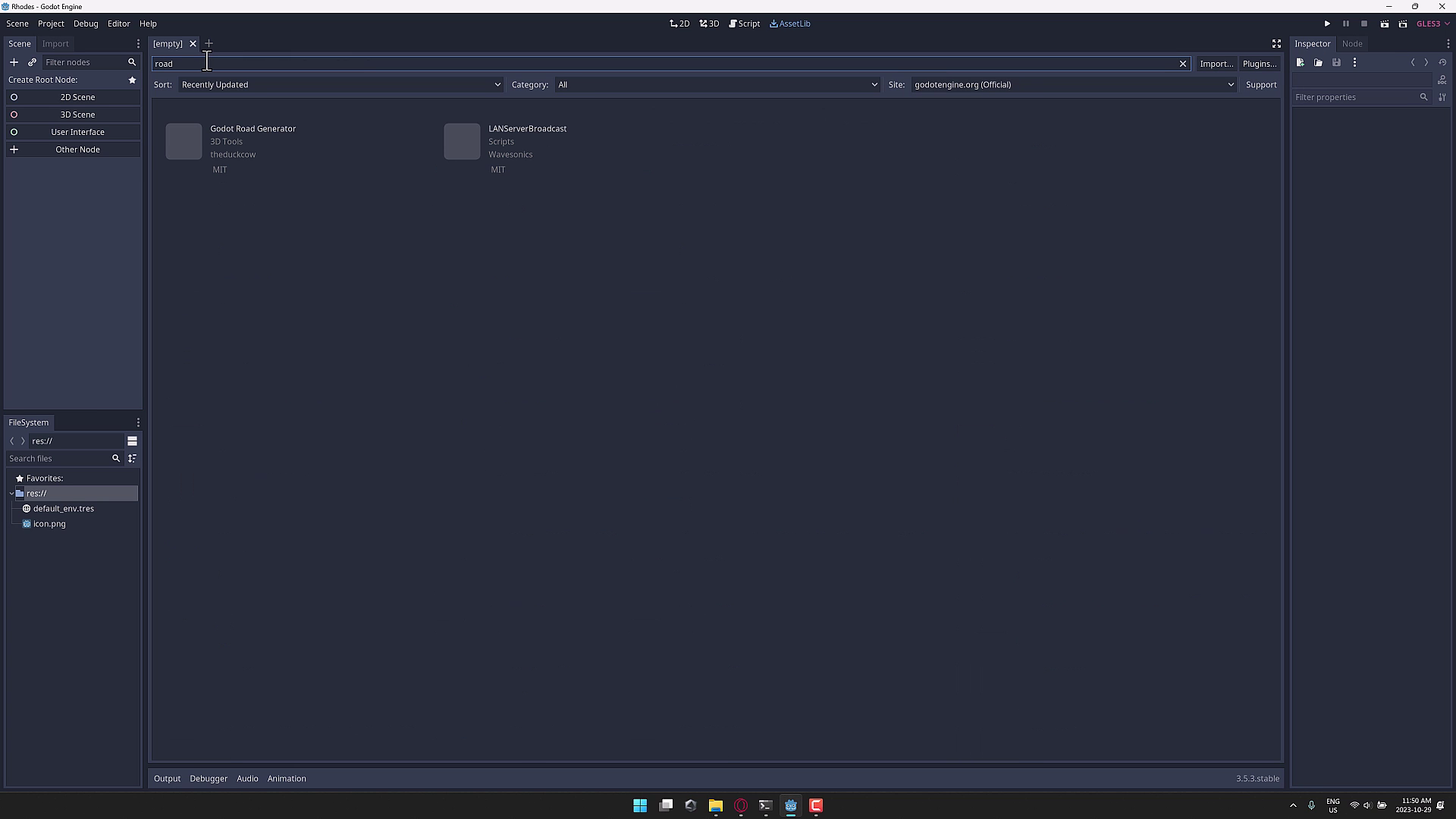
# Download the Godot Road Generator asset and install all of its files into the project
pyautogui.click(193, 151)
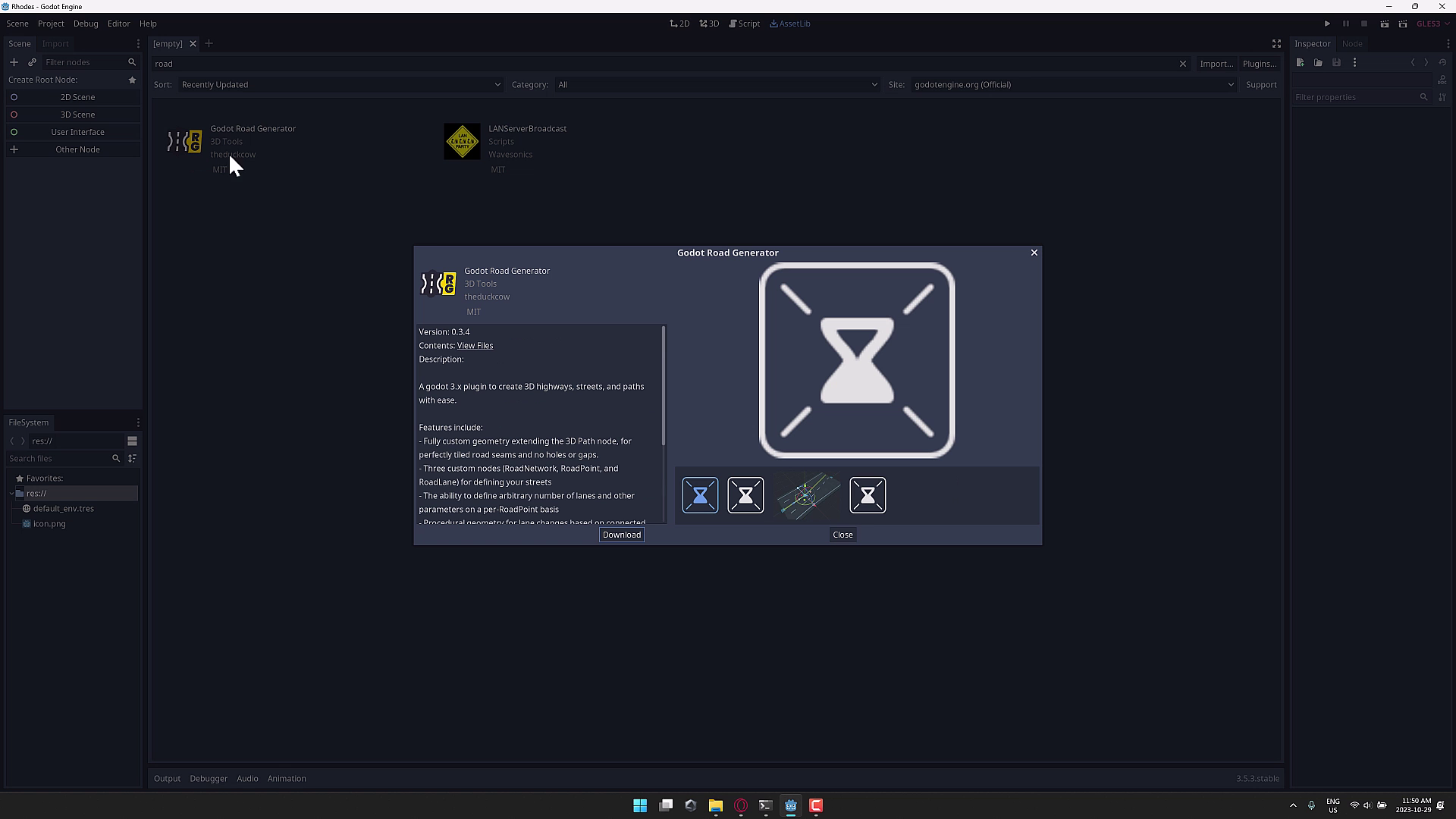
pyautogui.click(636, 534)
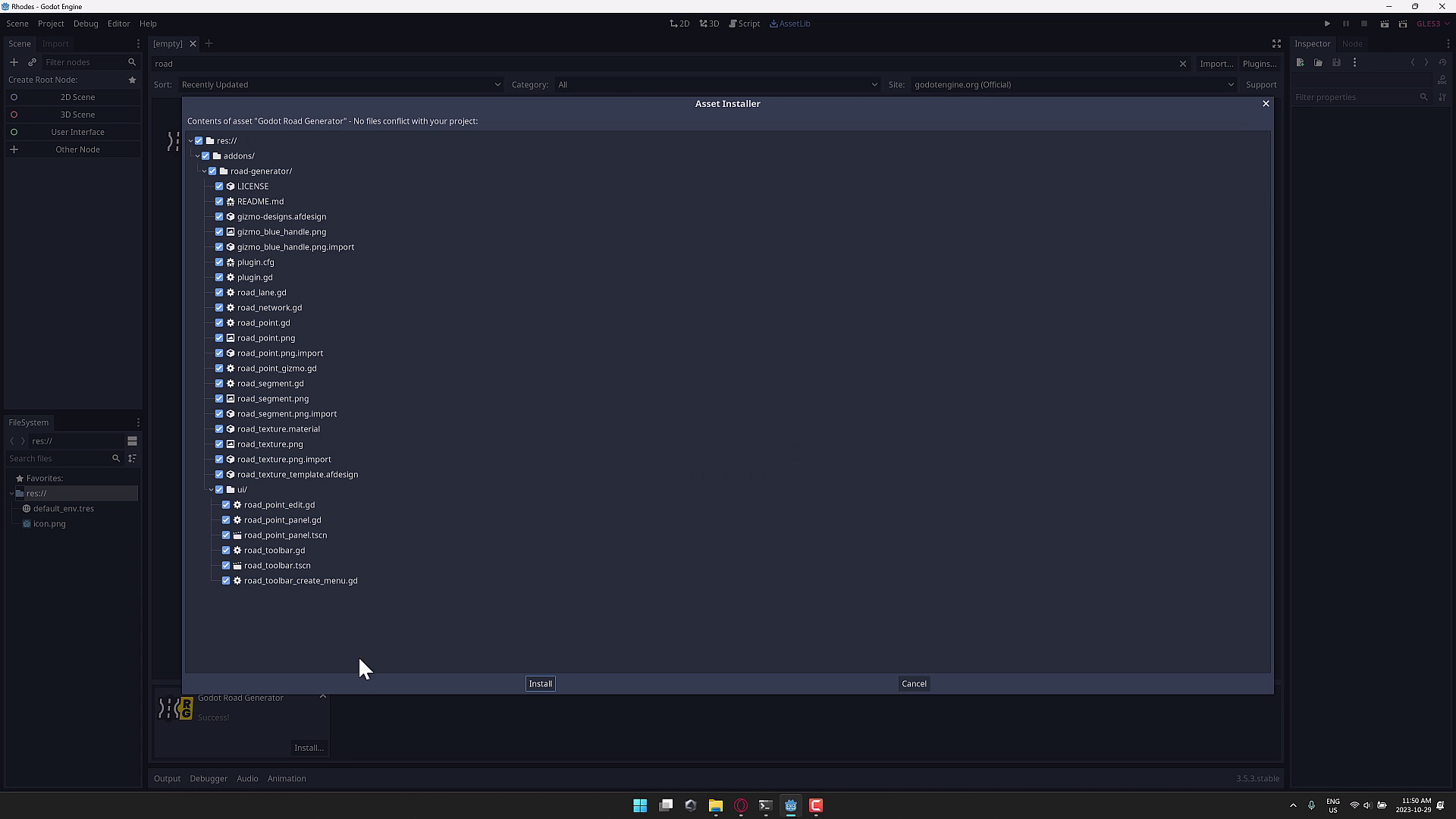
pyautogui.click(541, 684)
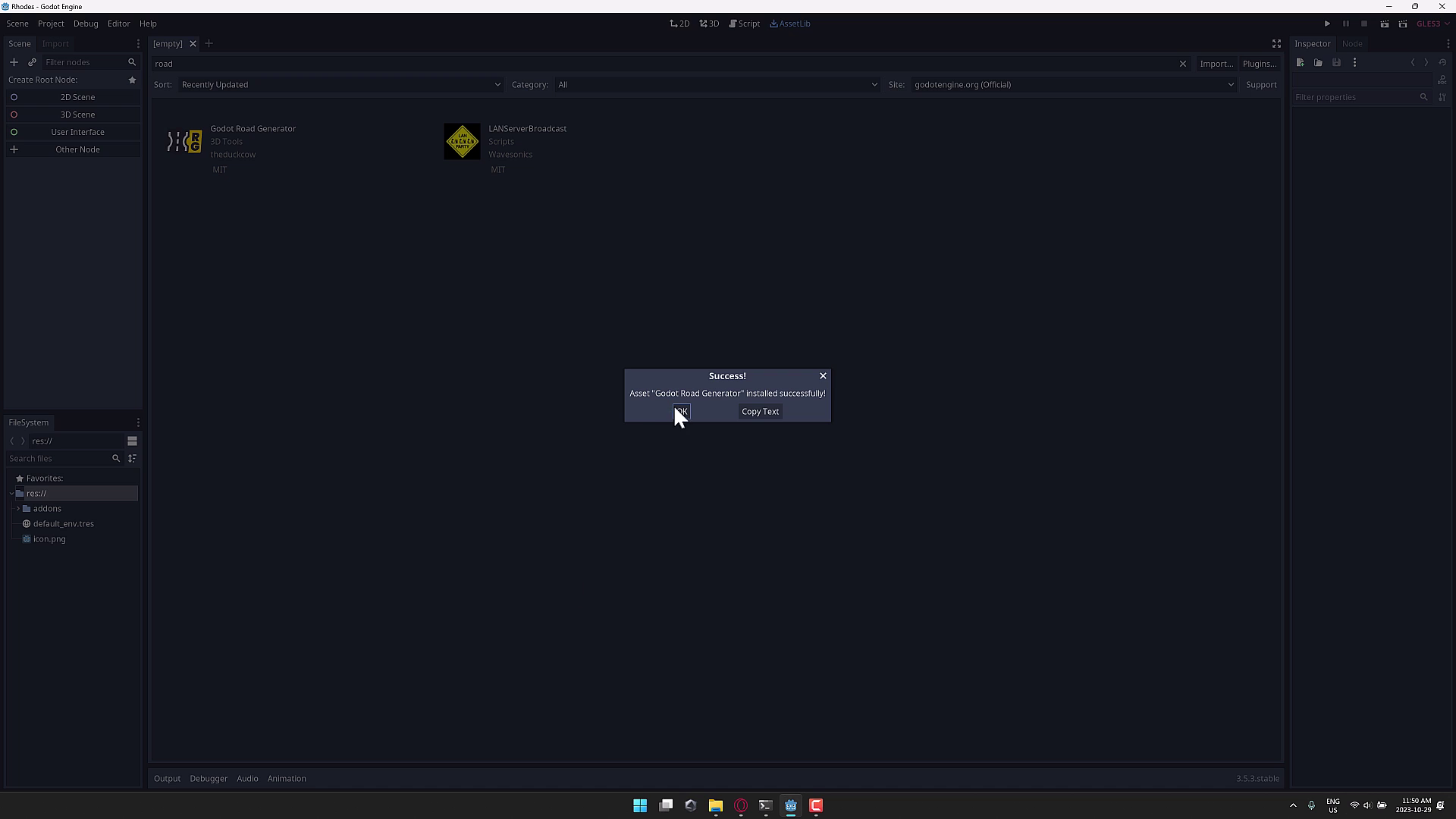
pyautogui.click(680, 412)
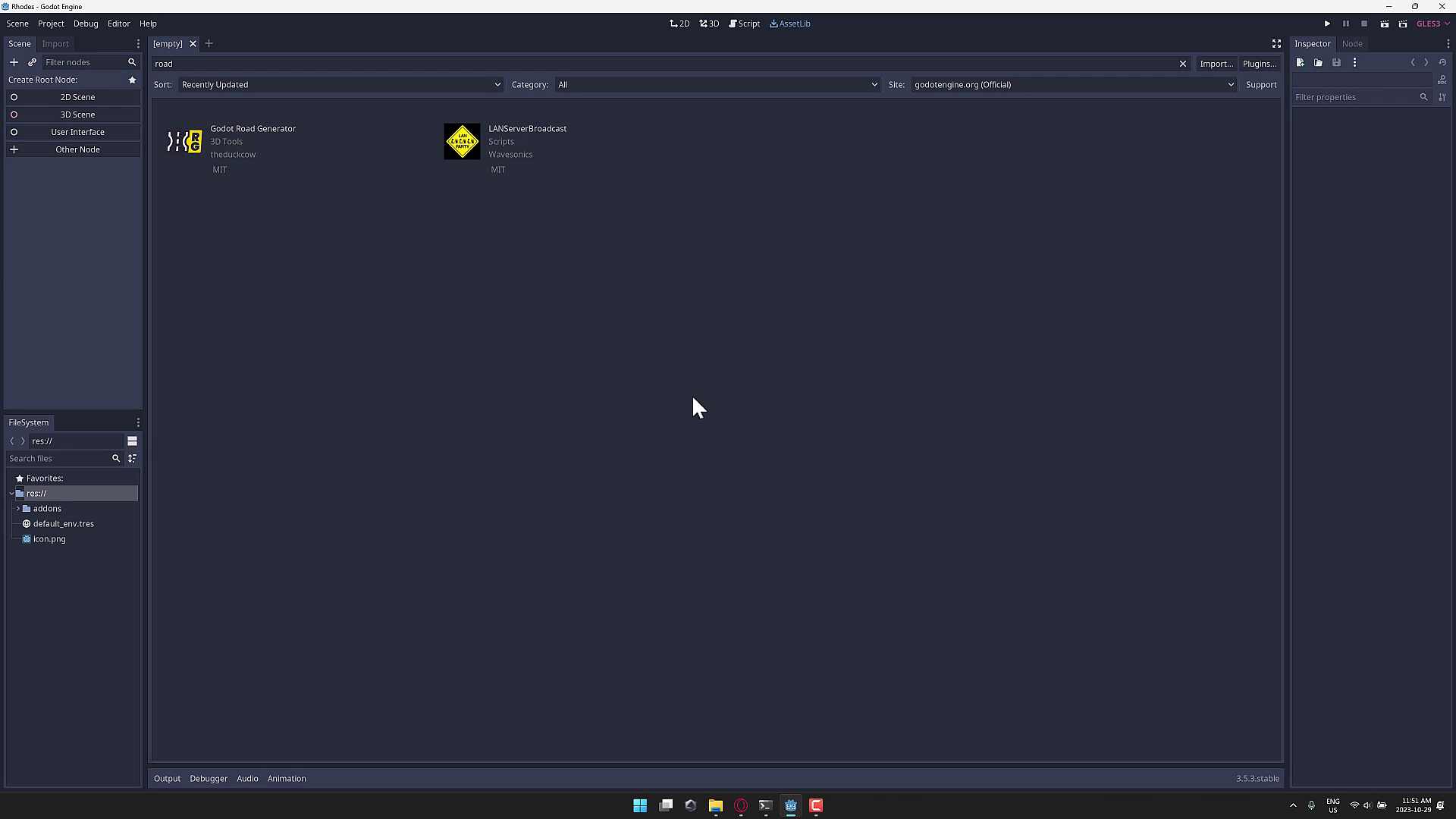
# Create a 3D scene root node and enable the road-generator plugin in the project settings
pyautogui.click(80, 113)
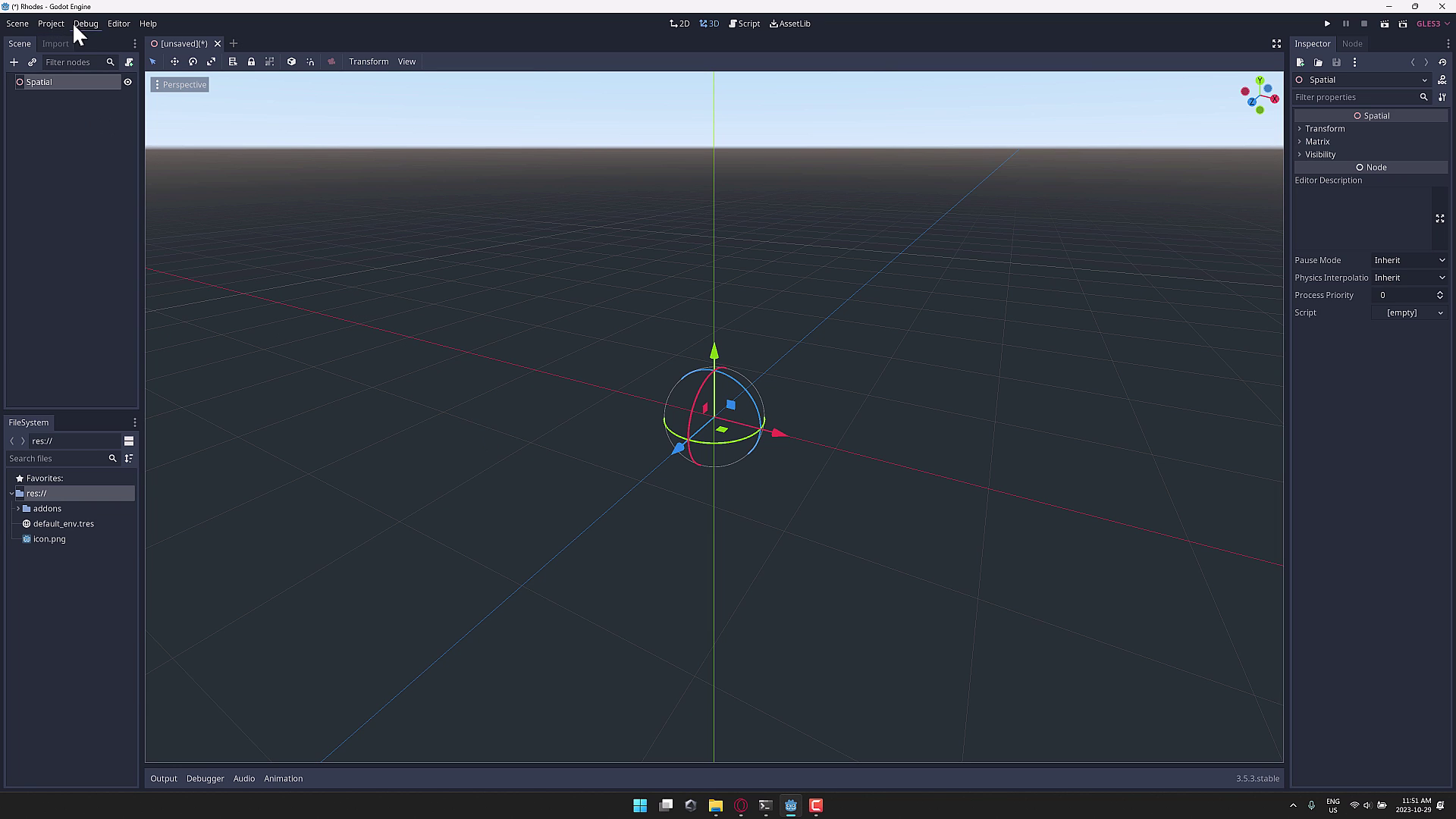
pyautogui.click(14, 62)
pyautogui.click(43, 20)
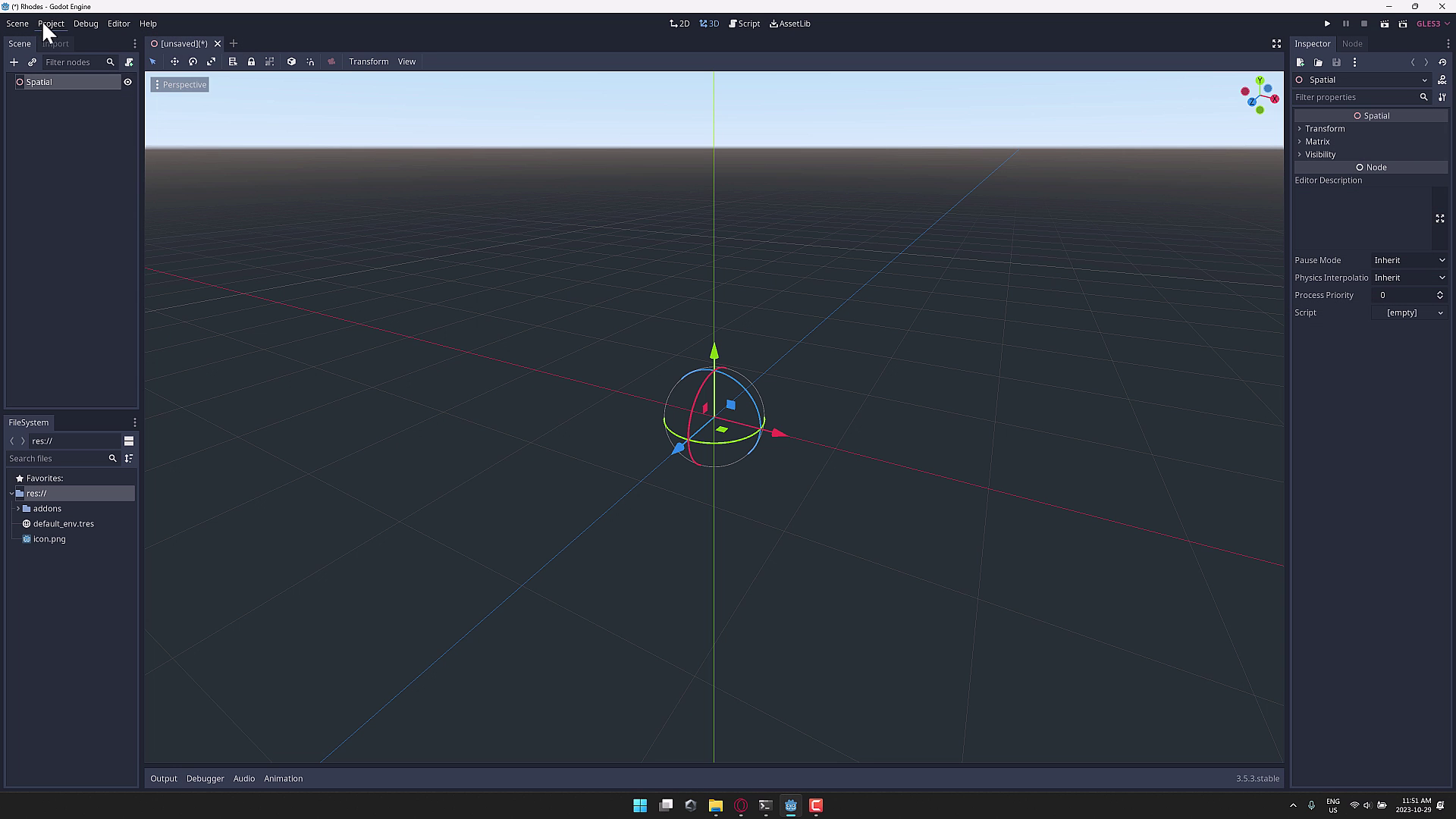
pyautogui.click(50, 24)
pyautogui.click(55, 29)
pyautogui.click(52, 23)
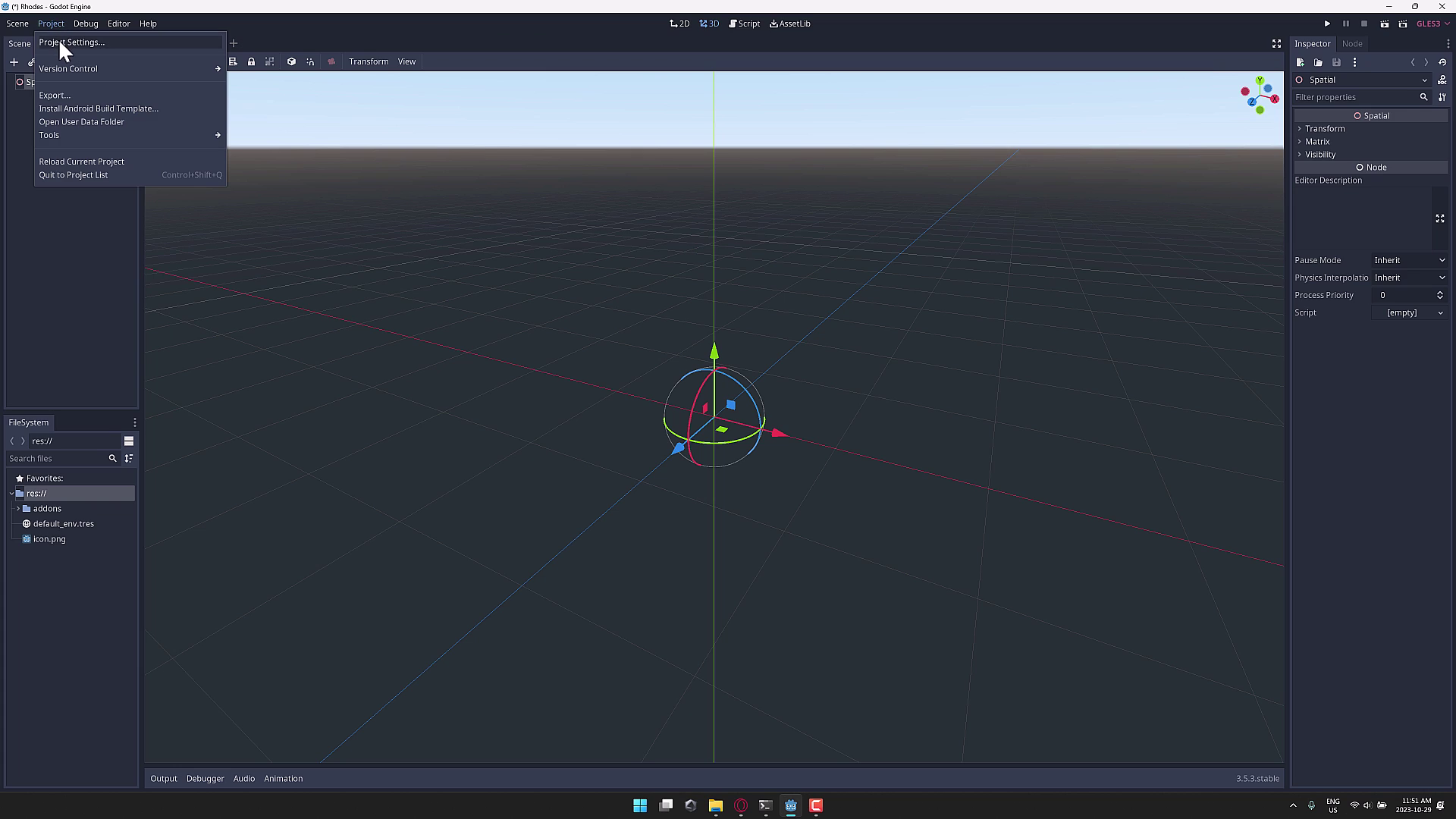
pyautogui.click(63, 42)
pyautogui.click(689, 215)
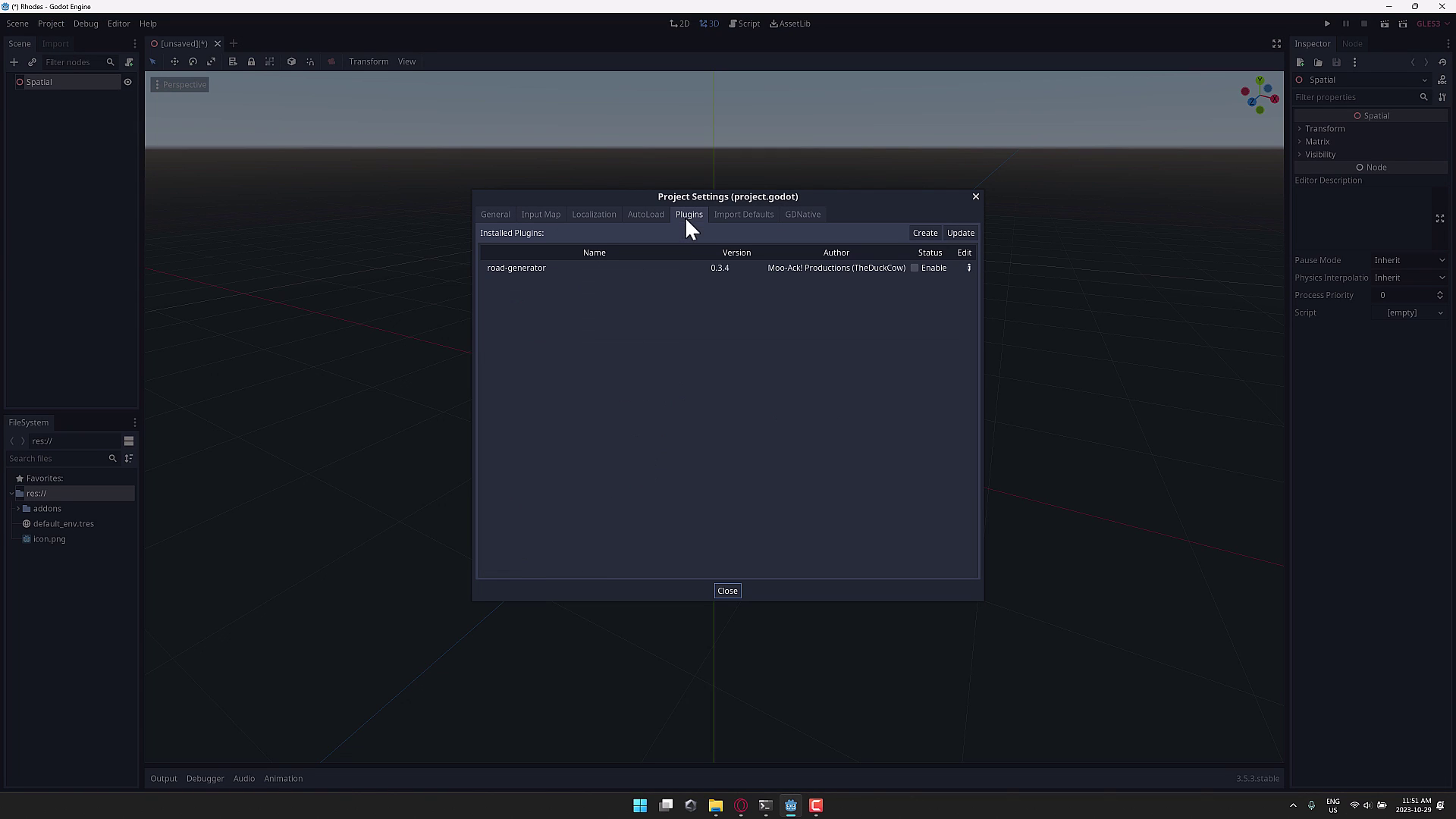
pyautogui.click(914, 267)
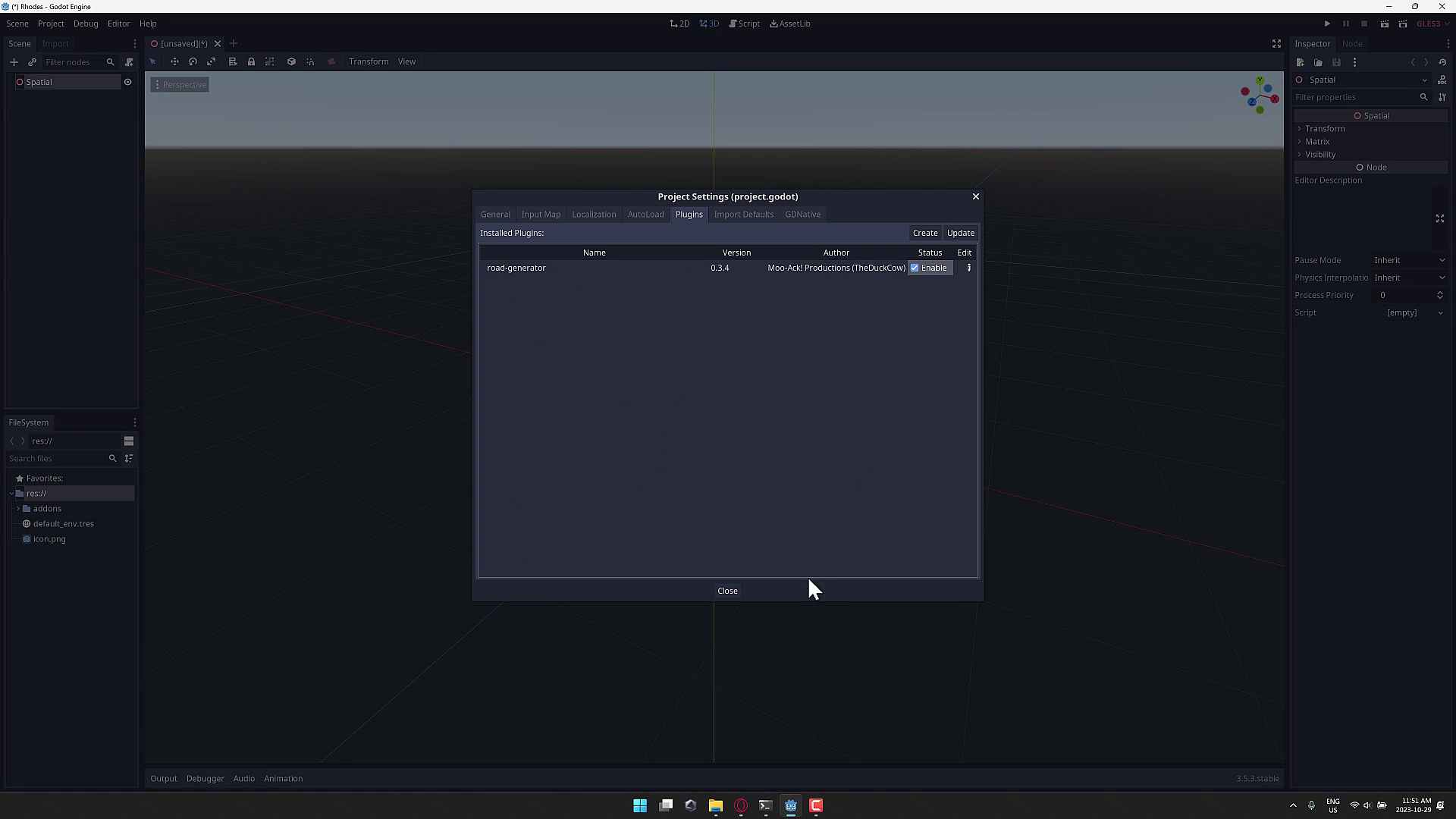
pyautogui.click(729, 592)
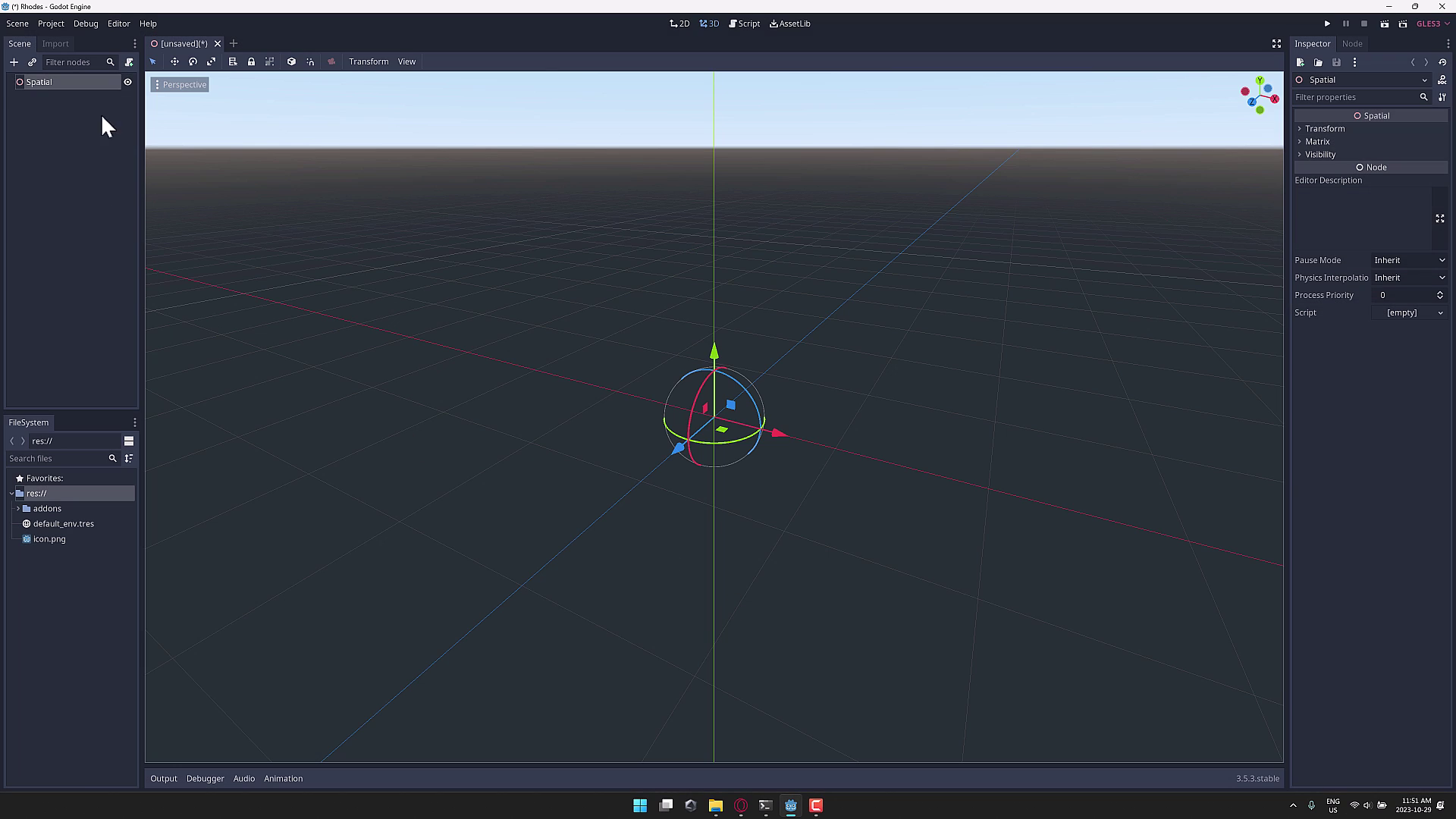
# Add a RoadNetwork node under the Spatial root and create a 2x2 road in it
pyautogui.click(13, 62)
pyautogui.write('road')
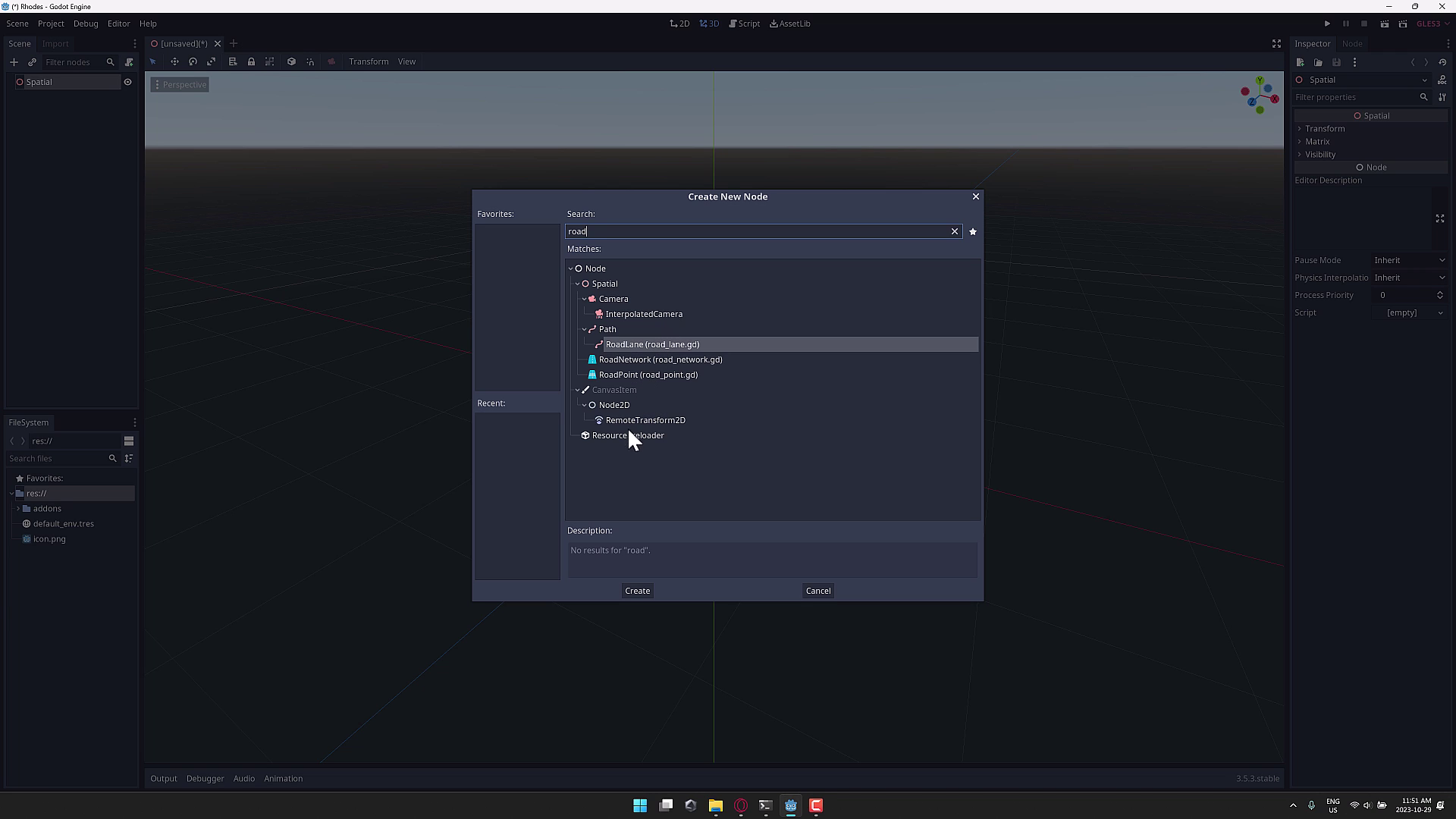
pyautogui.doubleClick(626, 359)
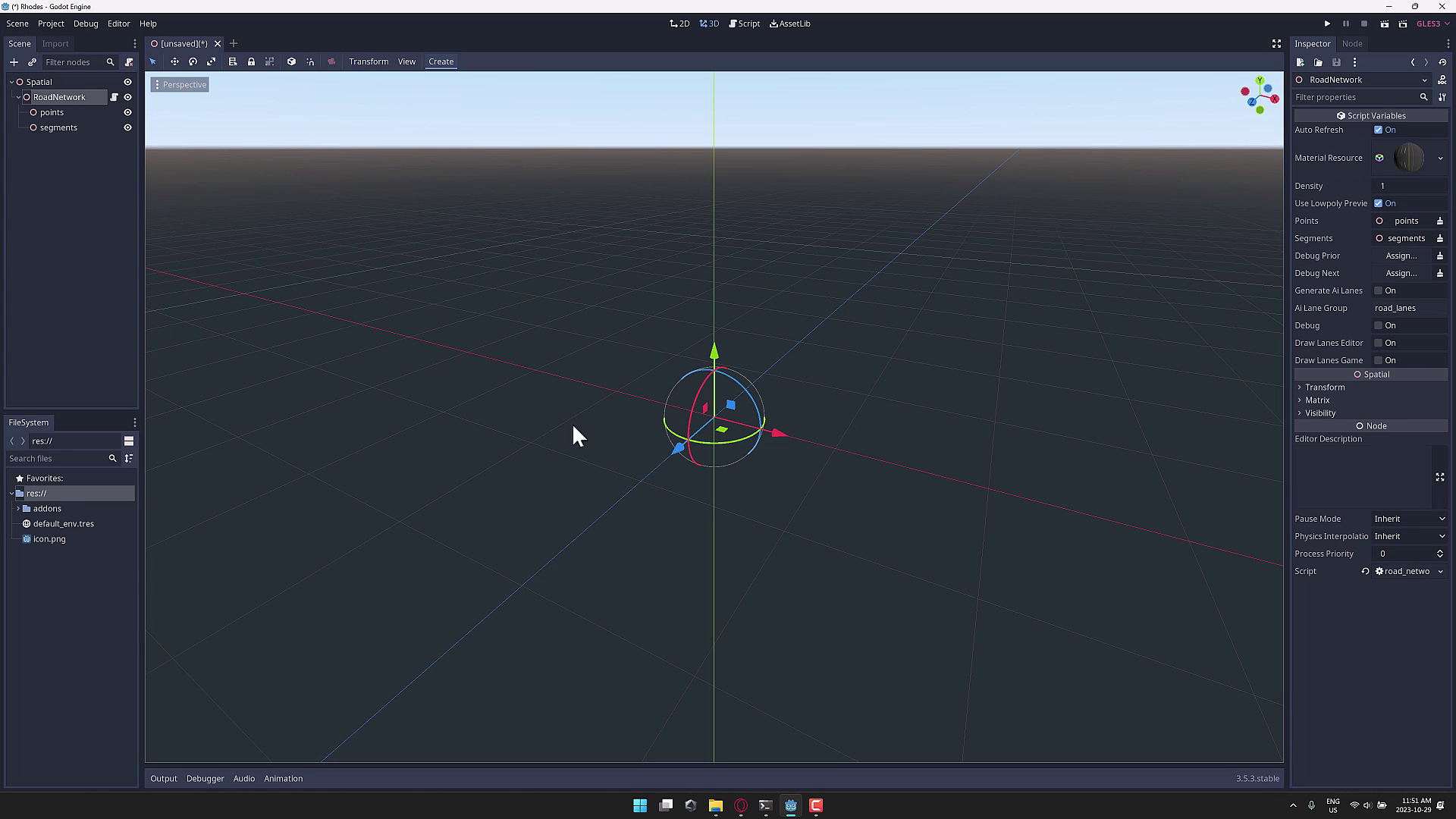
pyautogui.click(442, 64)
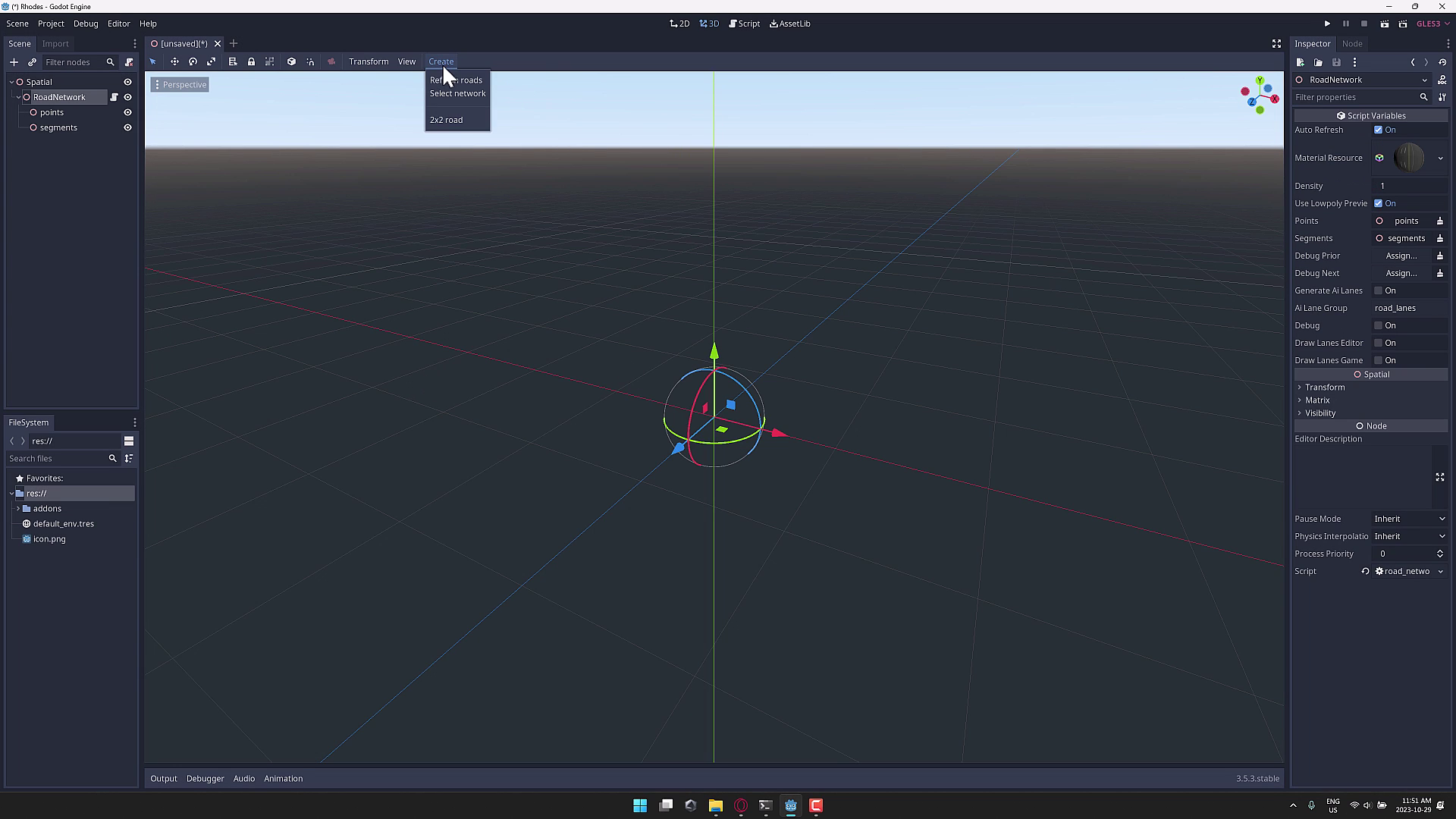
pyautogui.click(458, 119)
# Extend the road with a next RoadPoint from its far end point, RP_002
pyautogui.scroll(-3, 718, 309)
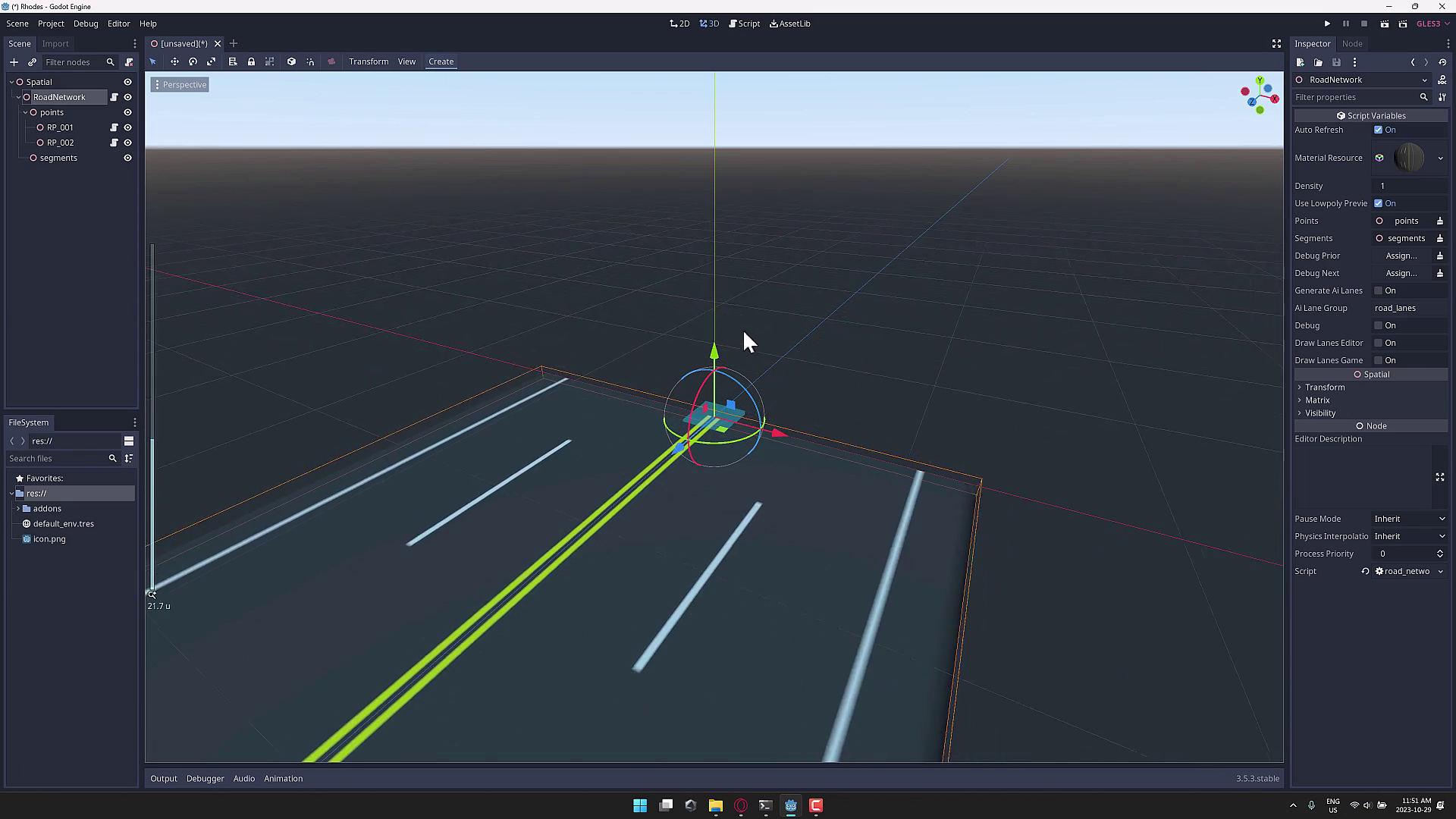
pyautogui.moveTo(748, 338); pyautogui.dragTo(732, 445, button='middle')
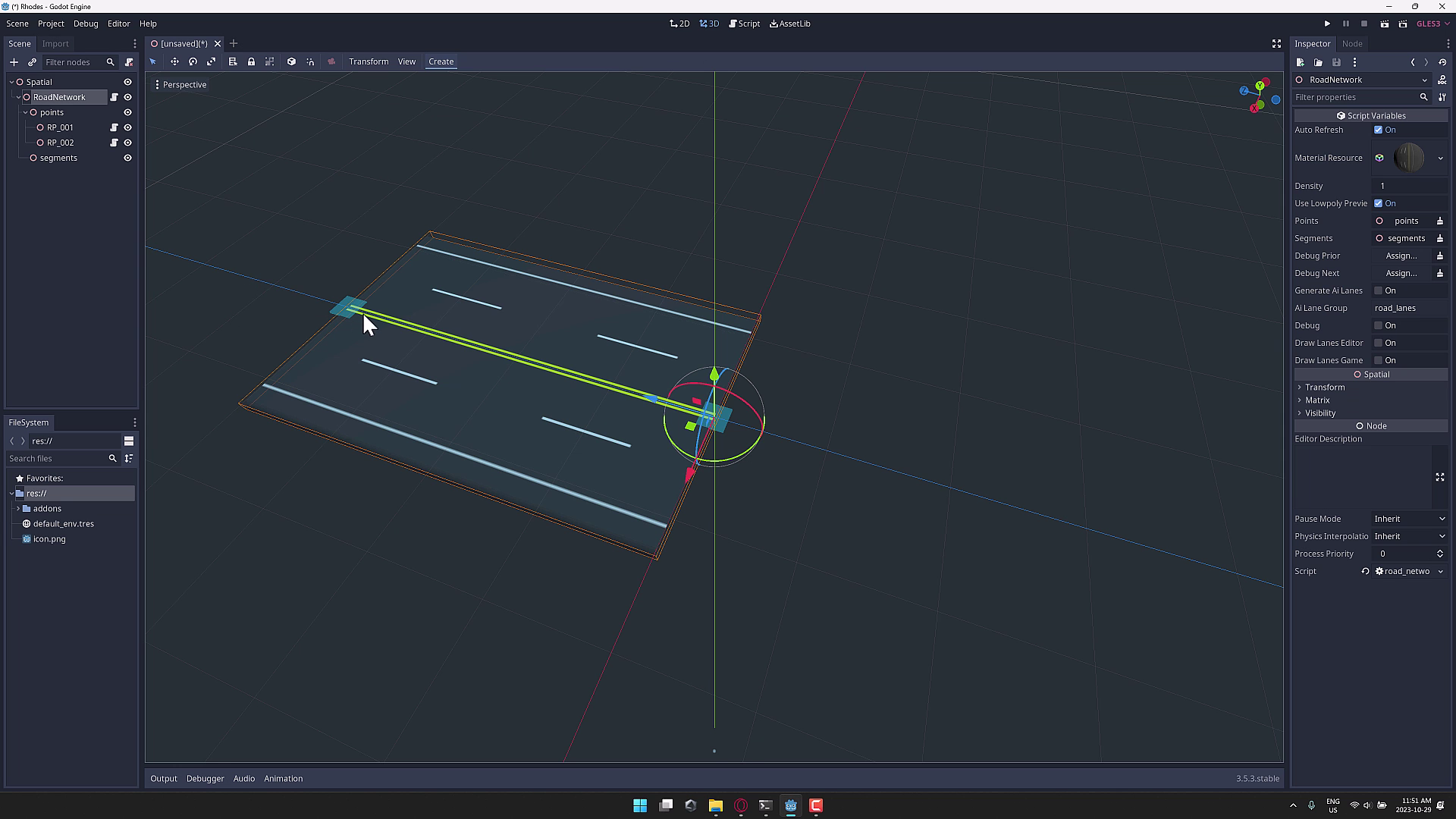
pyautogui.keyDown('shift'); pyautogui.moveTo(412, 351); pyautogui.dragTo(907, 478, button='middle'); pyautogui.keyUp('shift')
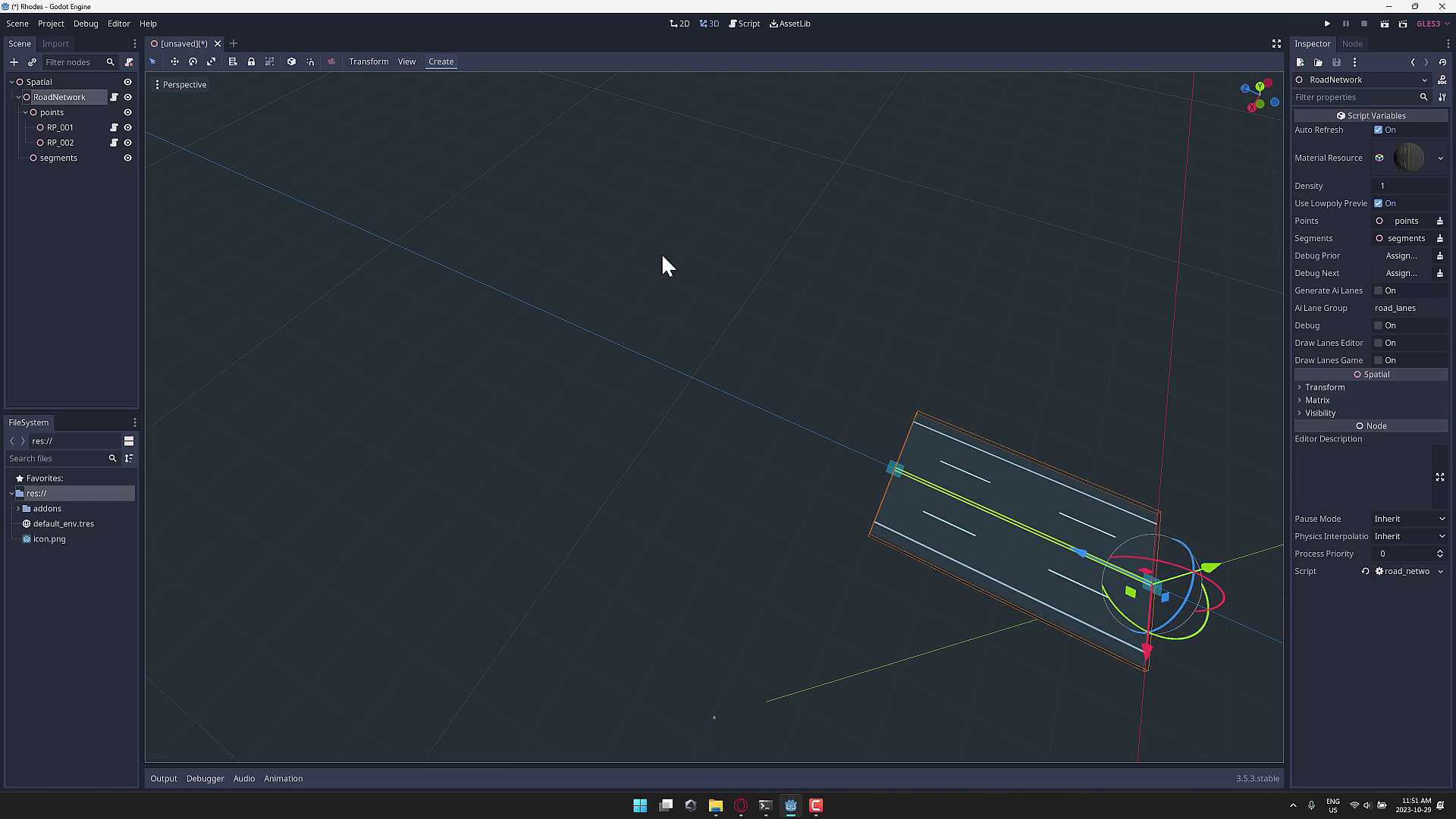
pyautogui.click(893, 464)
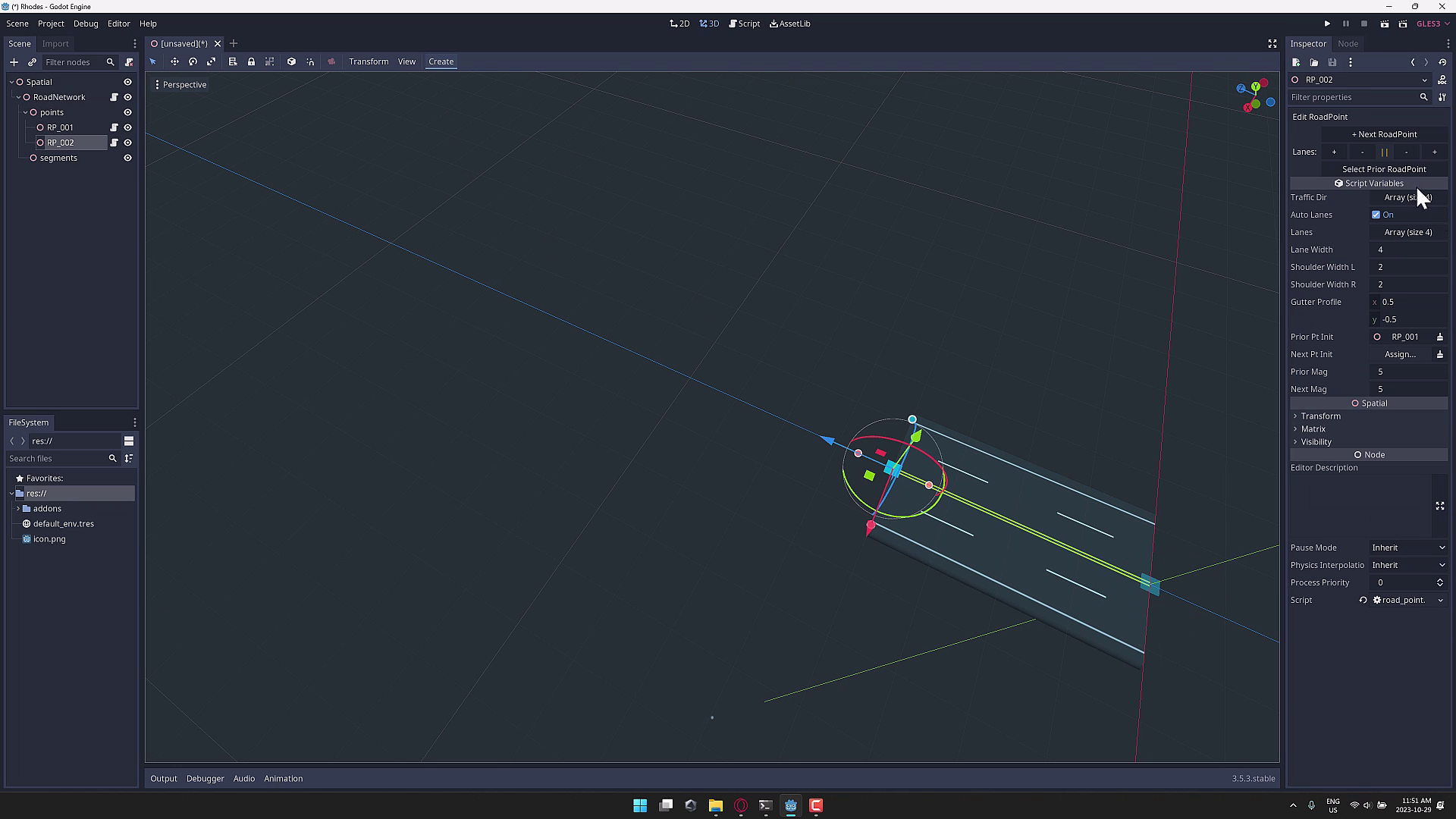
pyautogui.click(1377, 134)
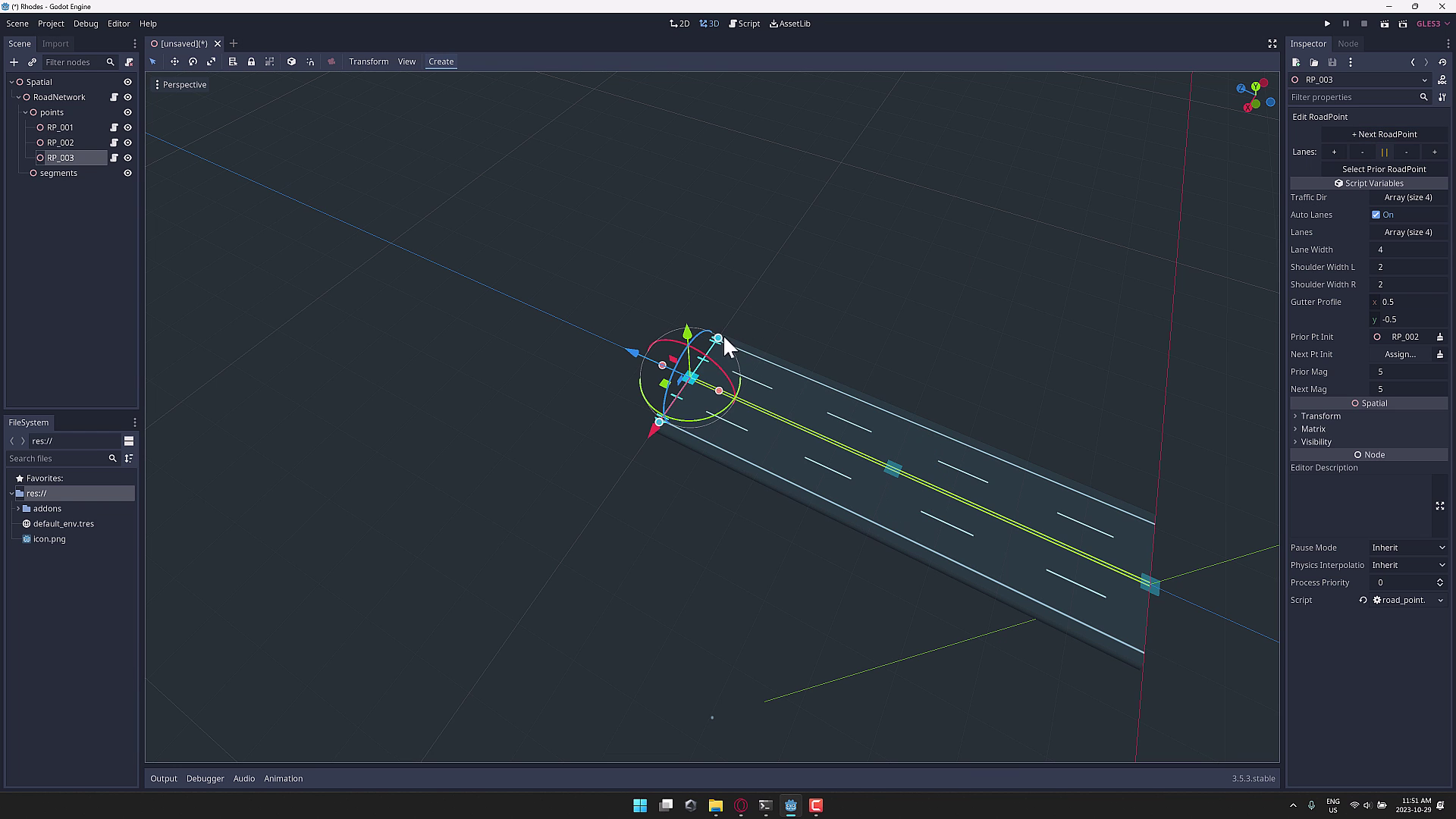
# Shift road point RP_003 slightly along the road and widen it to six lanes, with its right handle at 9
pyautogui.scroll(8, 686, 418)
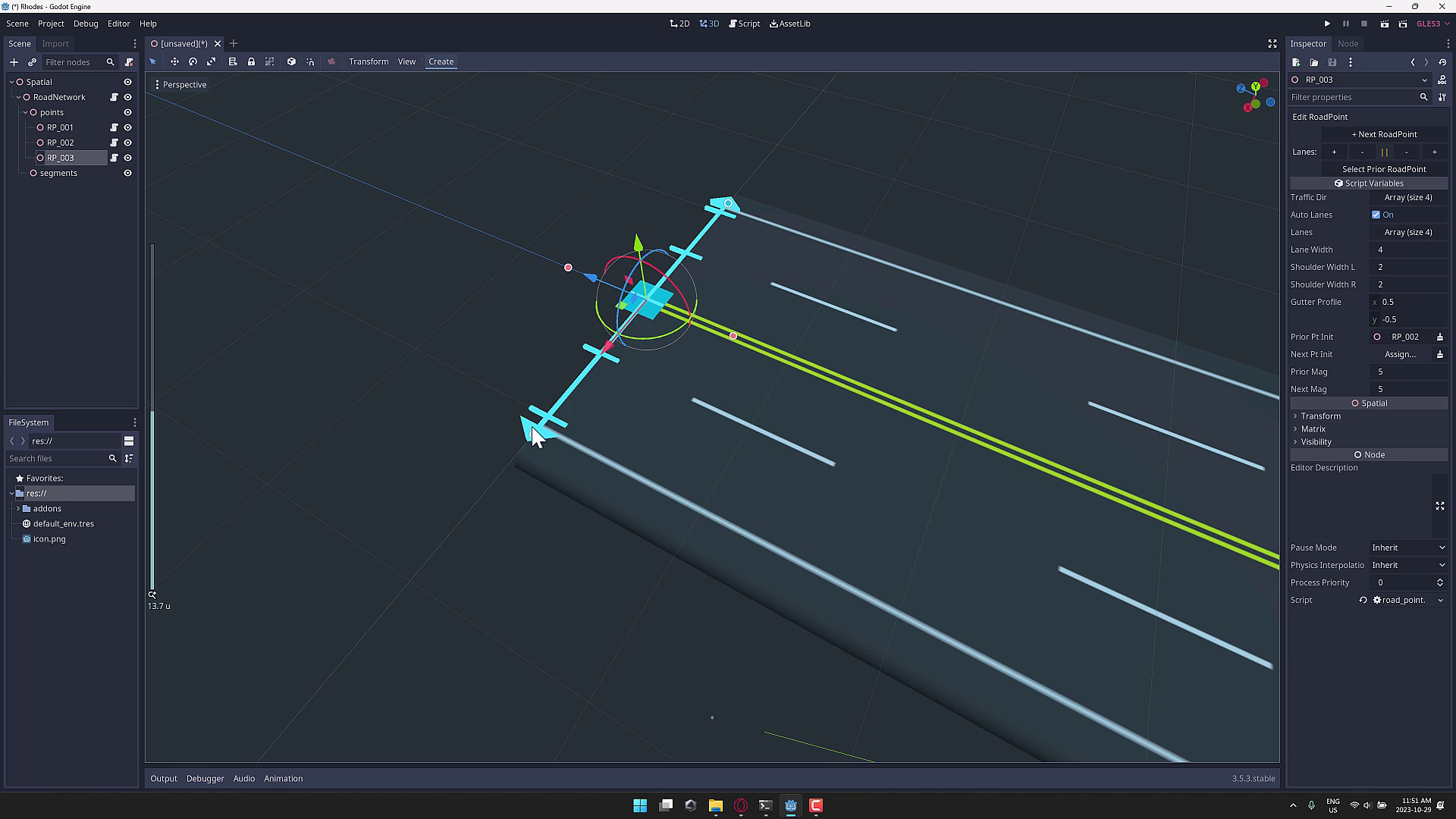
pyautogui.click(533, 437)
pyautogui.click(635, 299)
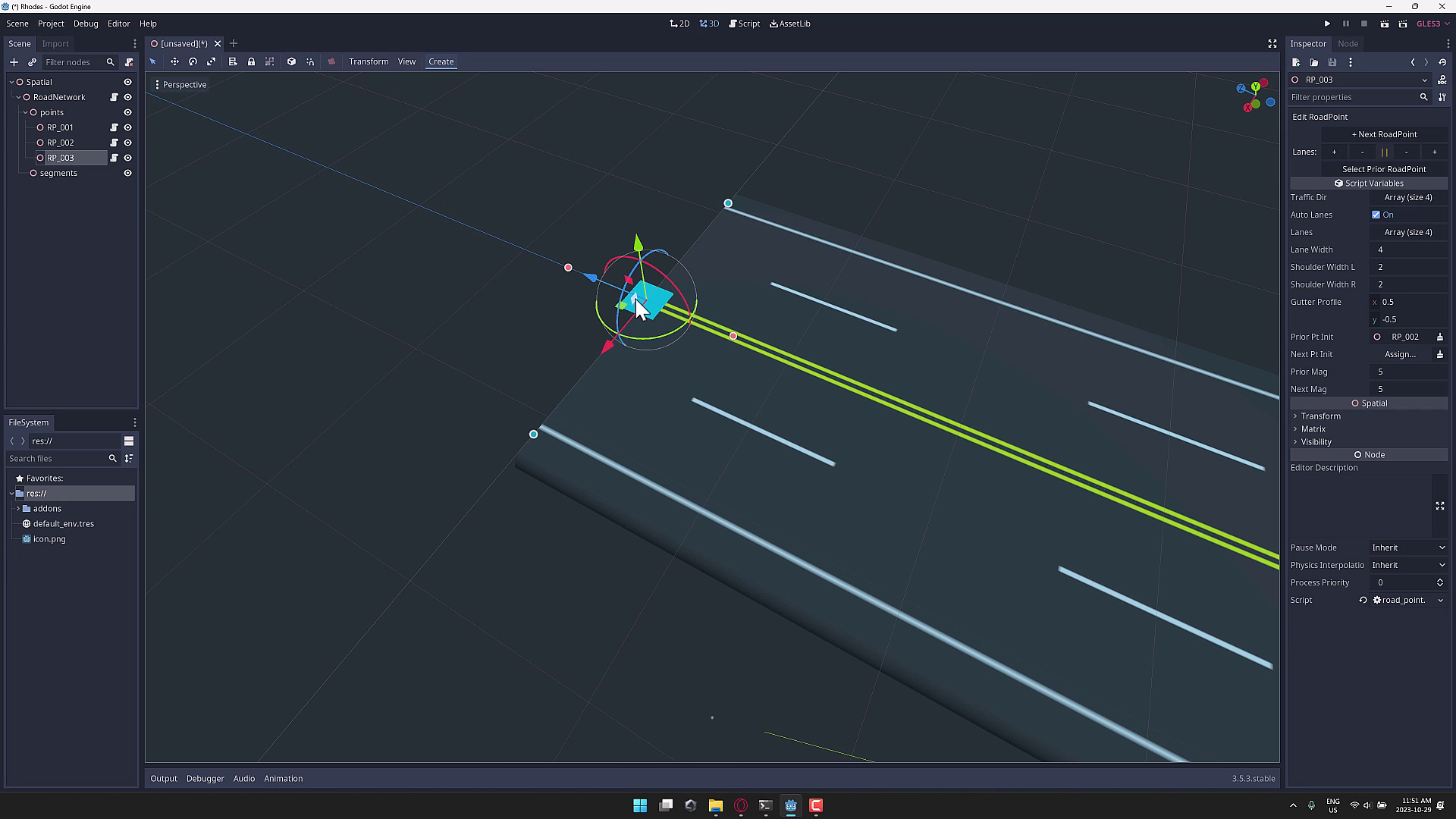
pyautogui.moveTo(591, 300); pyautogui.dragTo(589, 271)
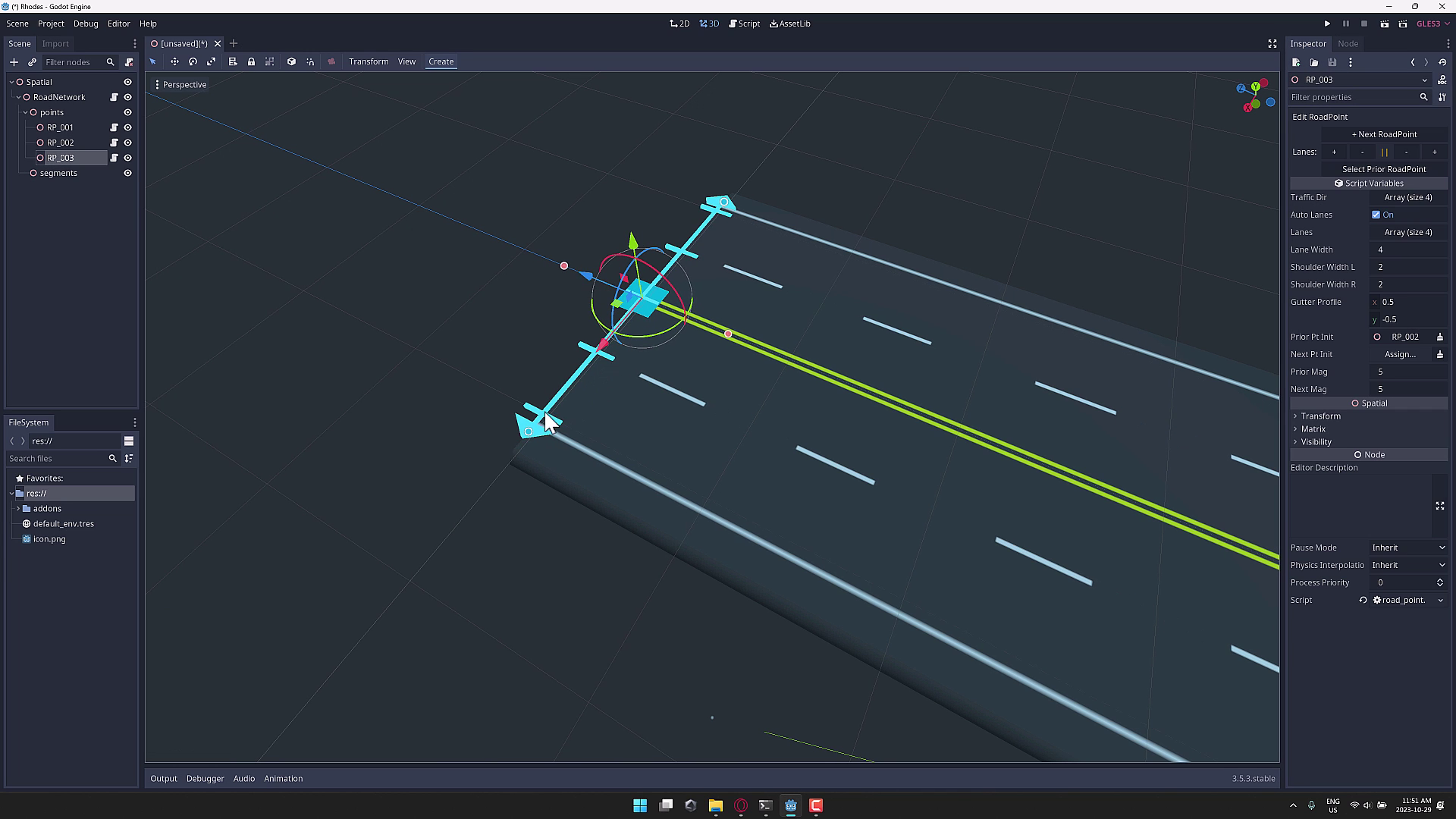
pyautogui.moveTo(528, 432); pyautogui.dragTo(451, 498)
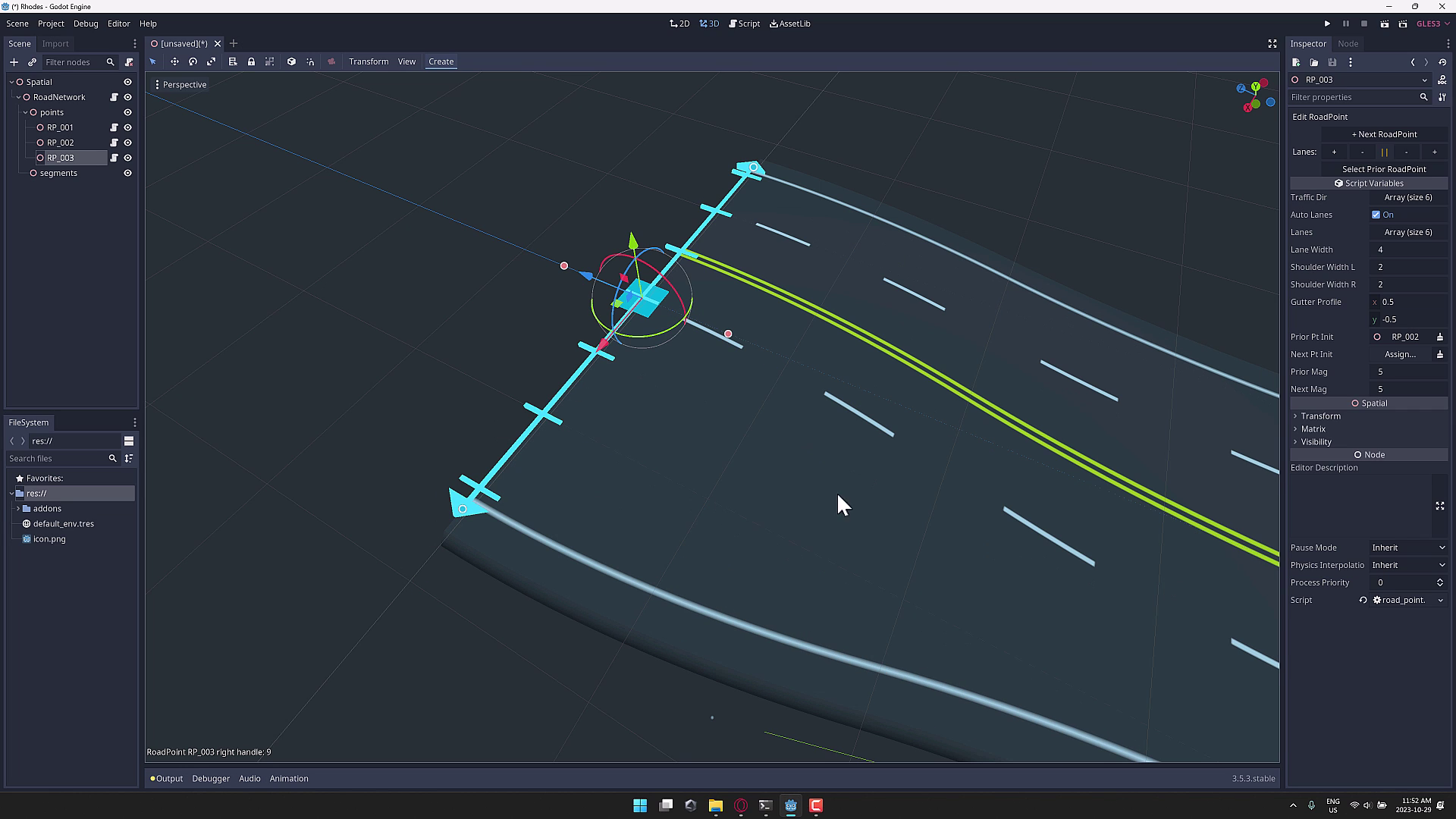
# Extend the road with another RoadPoint beyond the widened end, RP_003
pyautogui.click(1385, 133)
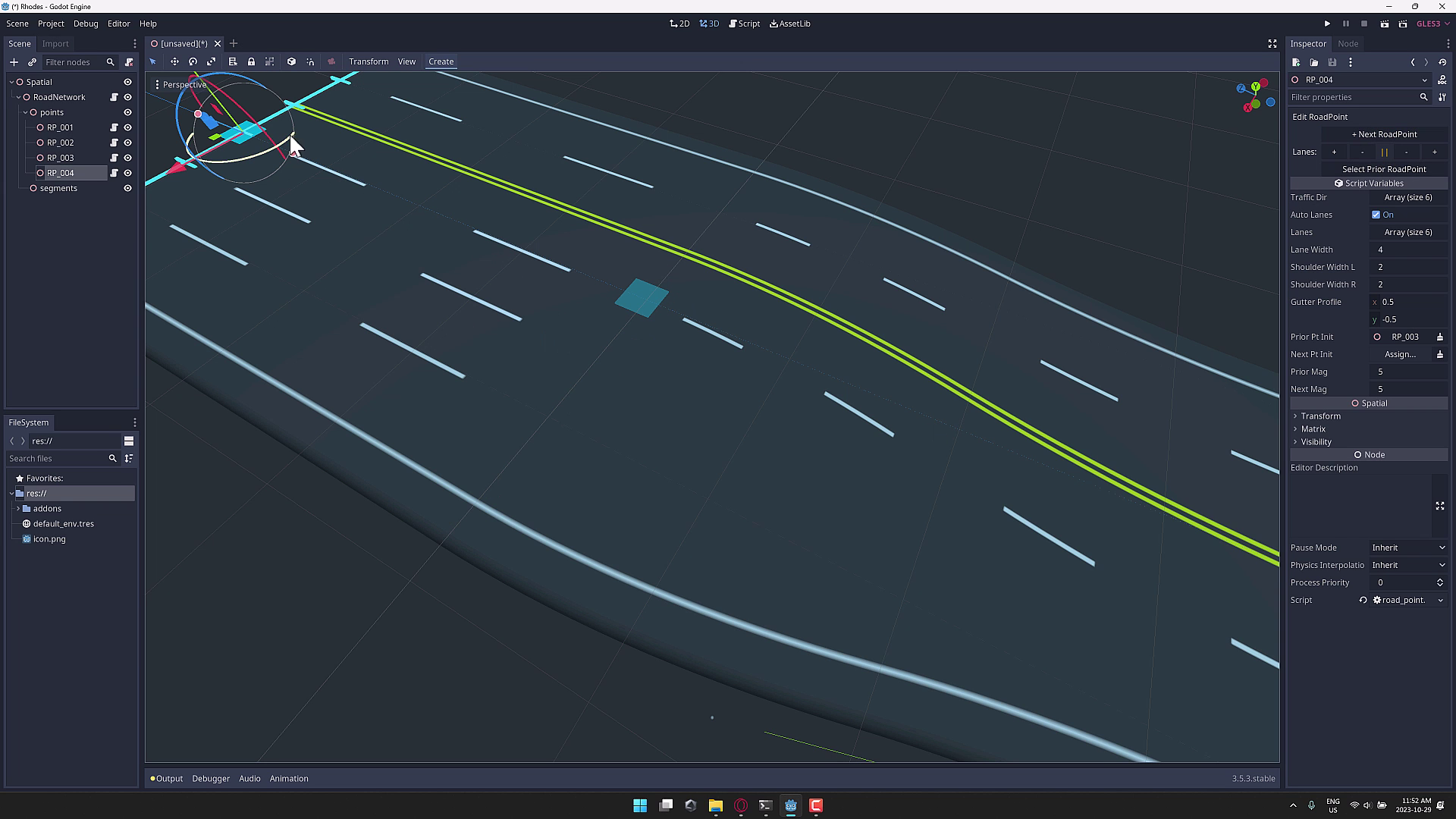
pyautogui.scroll(-5, 683, 424)
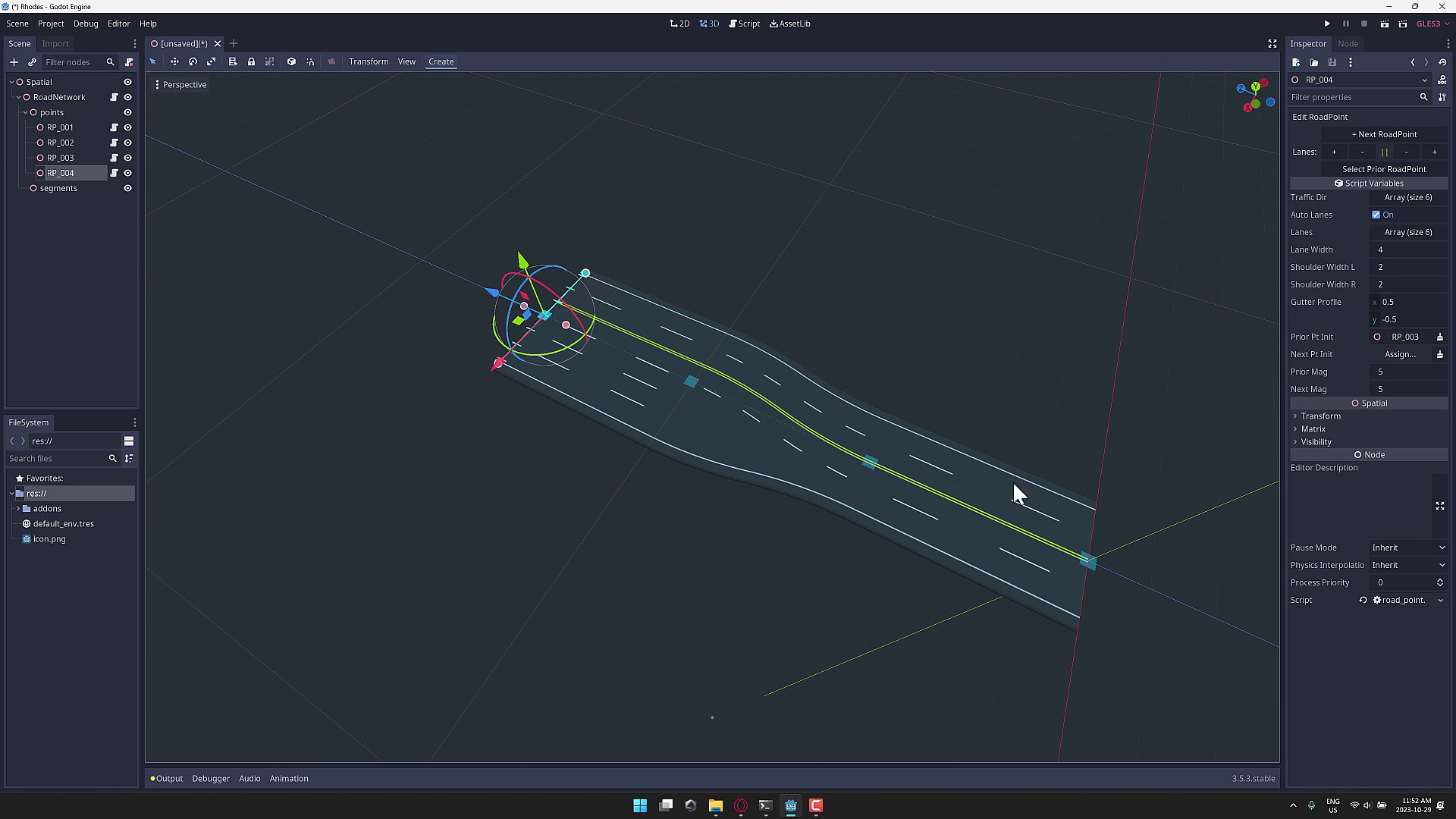
# Turn off Auto Lanes for RP_004, expand its Lanes array, and set both the left and right shoulder widths to 1
pyautogui.click(1377, 213)
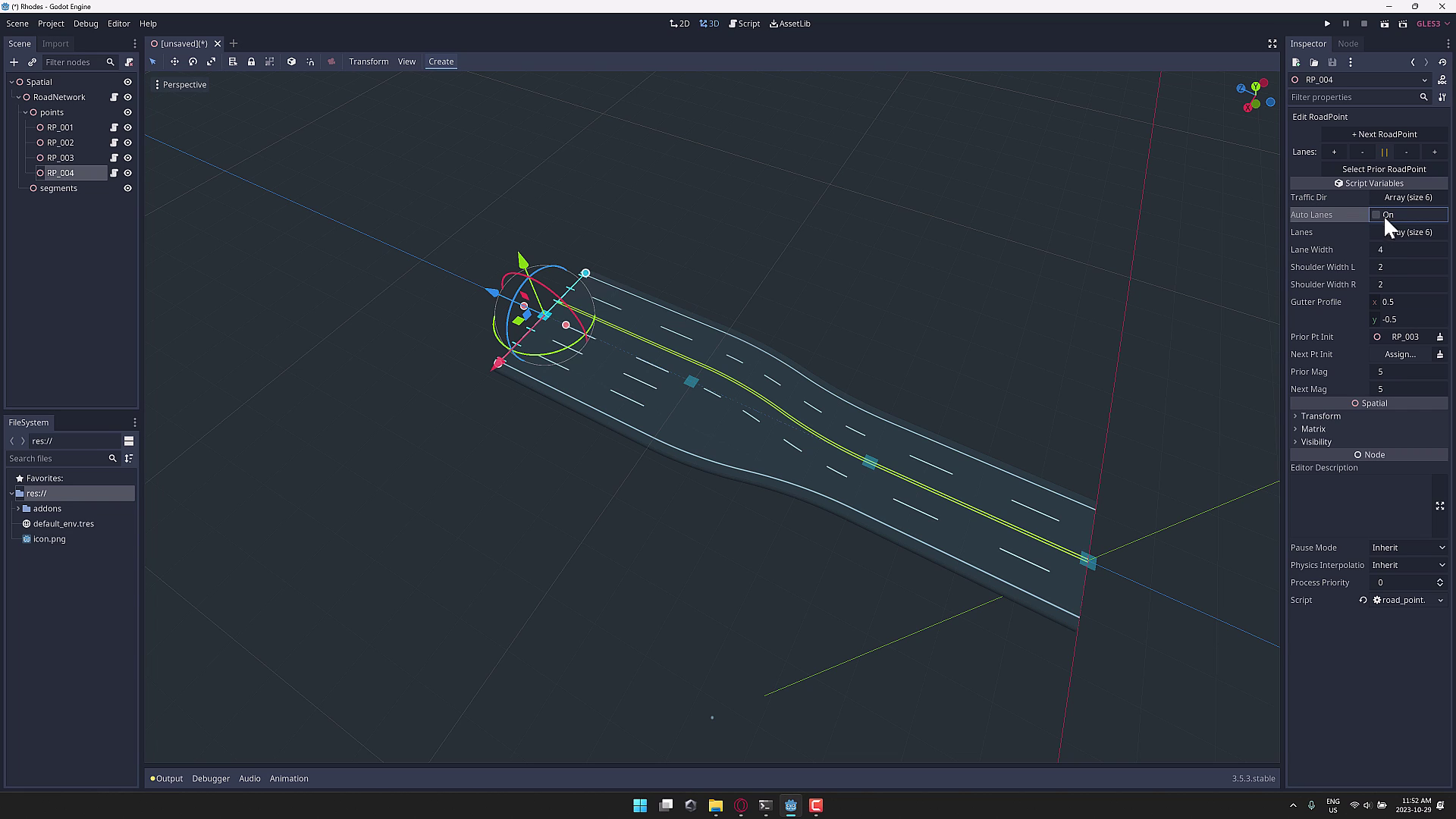
pyautogui.click(1400, 231)
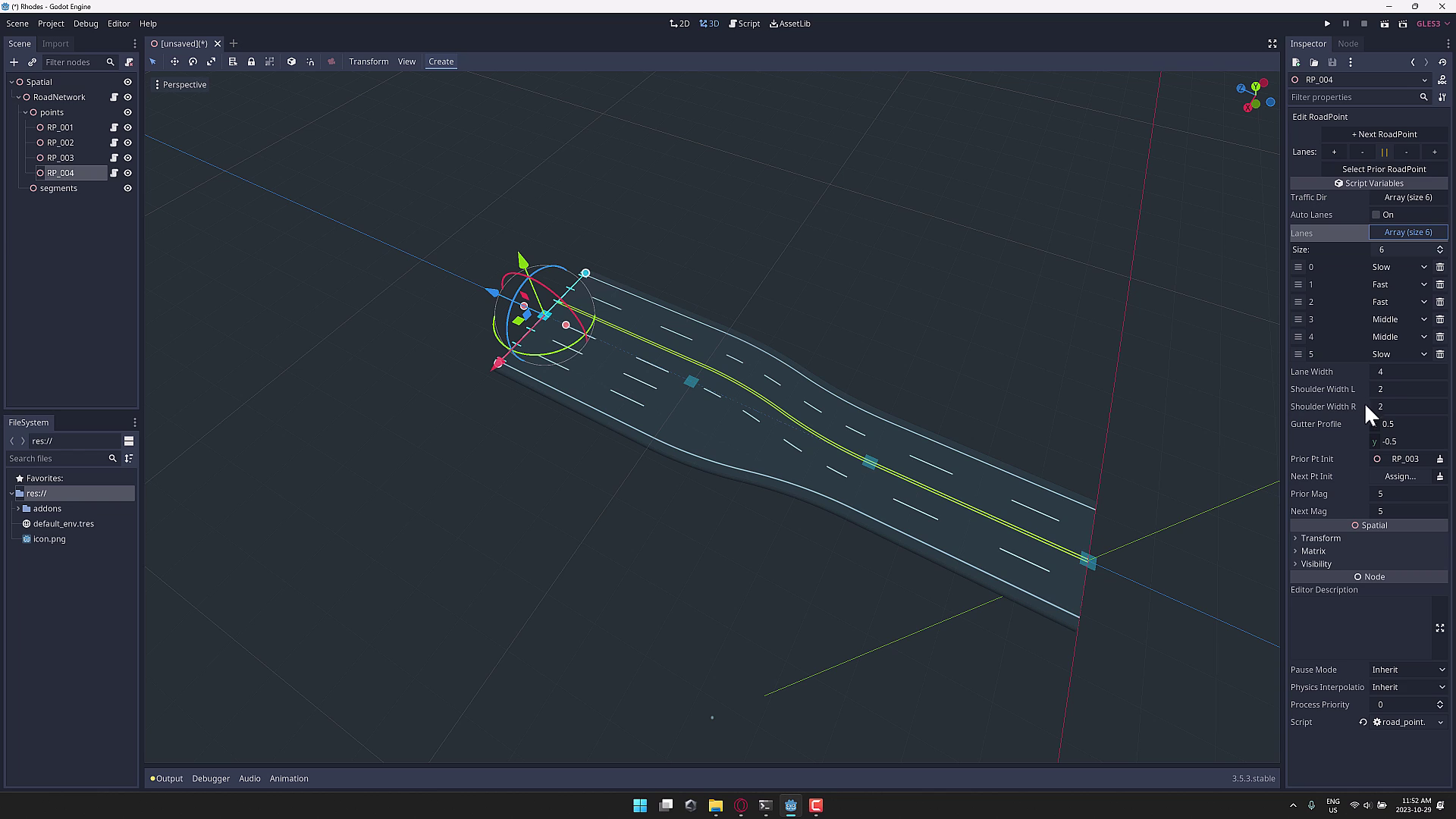
pyautogui.click(1400, 388)
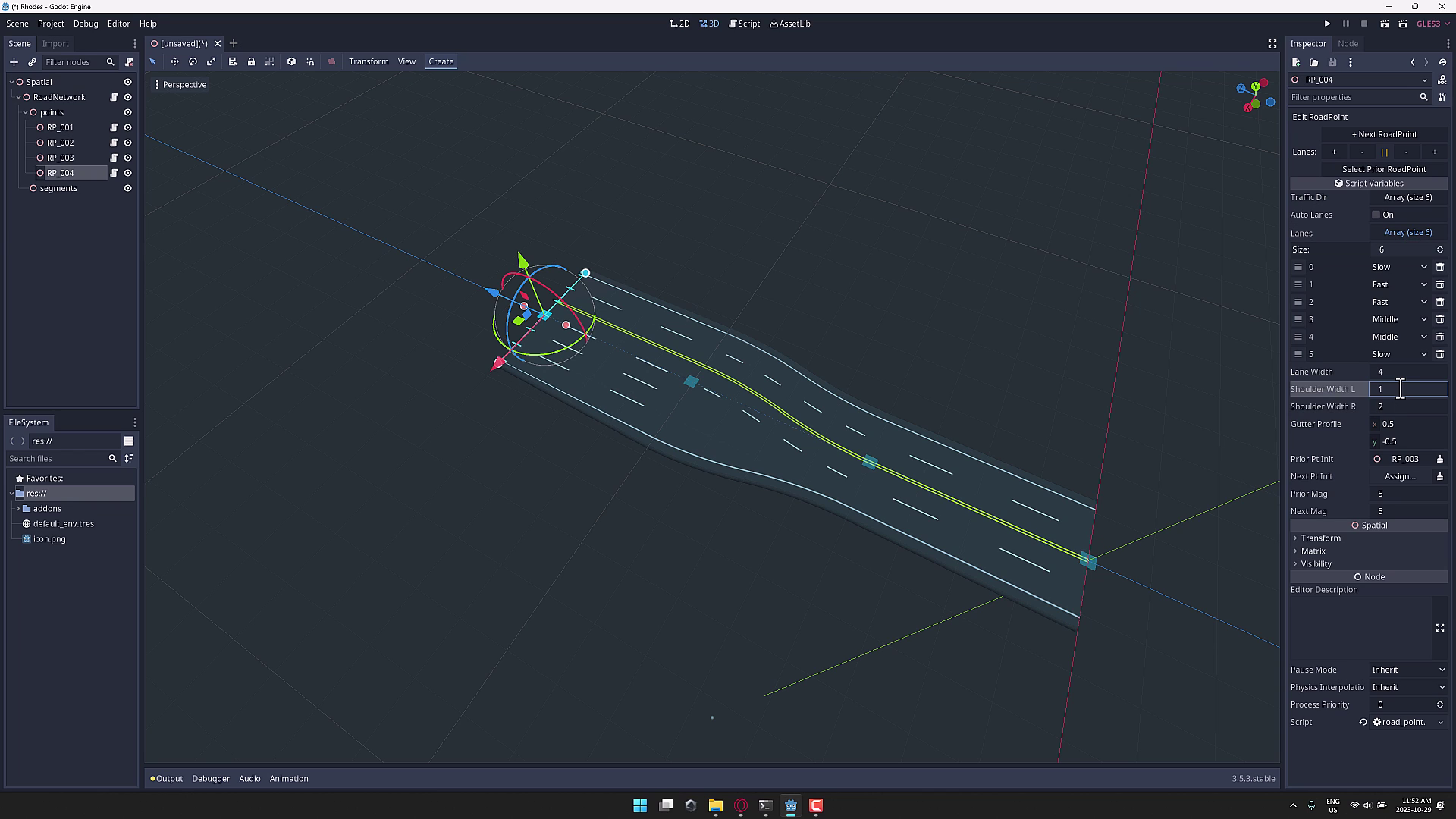
pyautogui.write('1')
pyautogui.press('Return')
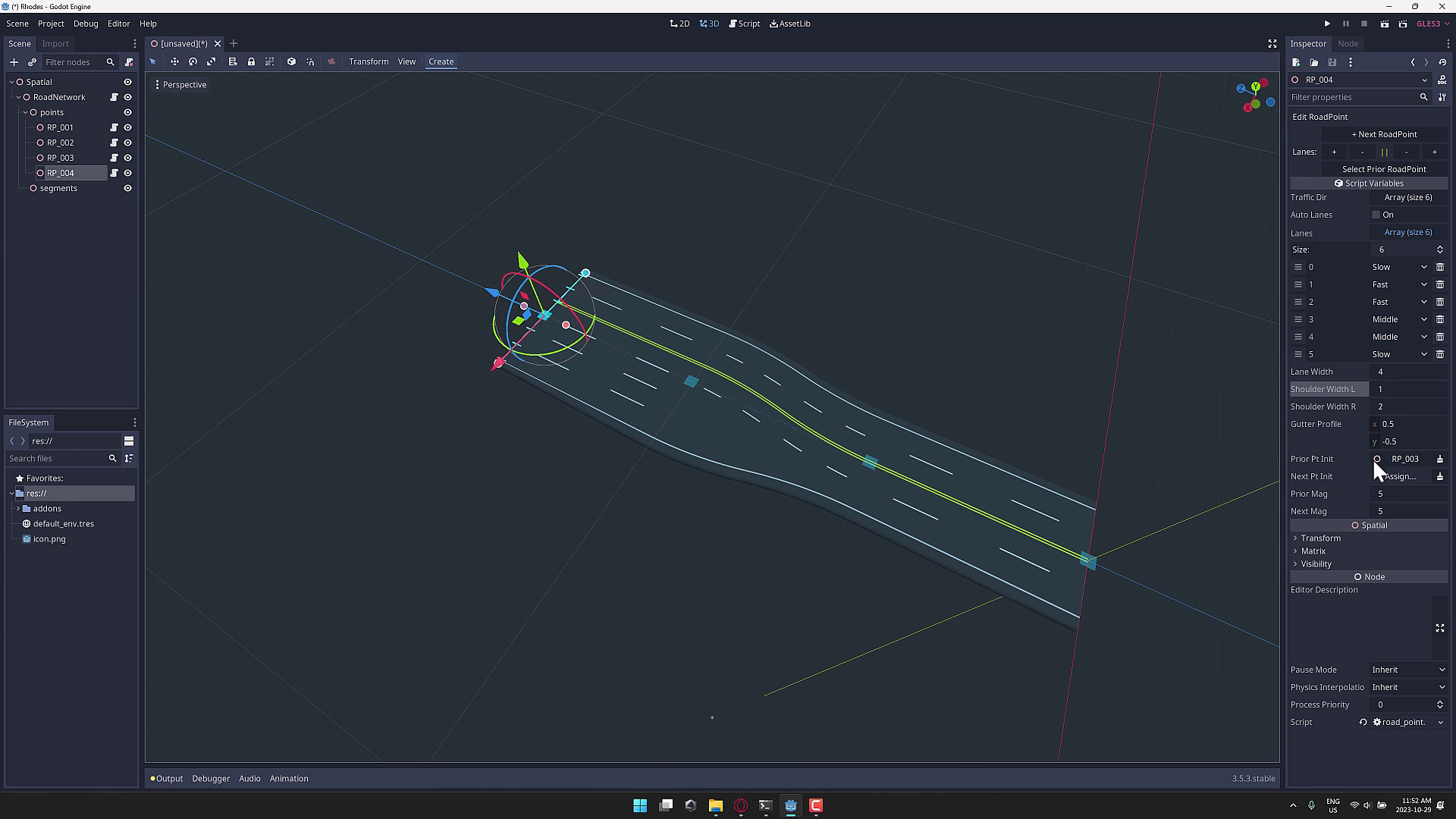
pyautogui.click(1391, 405)
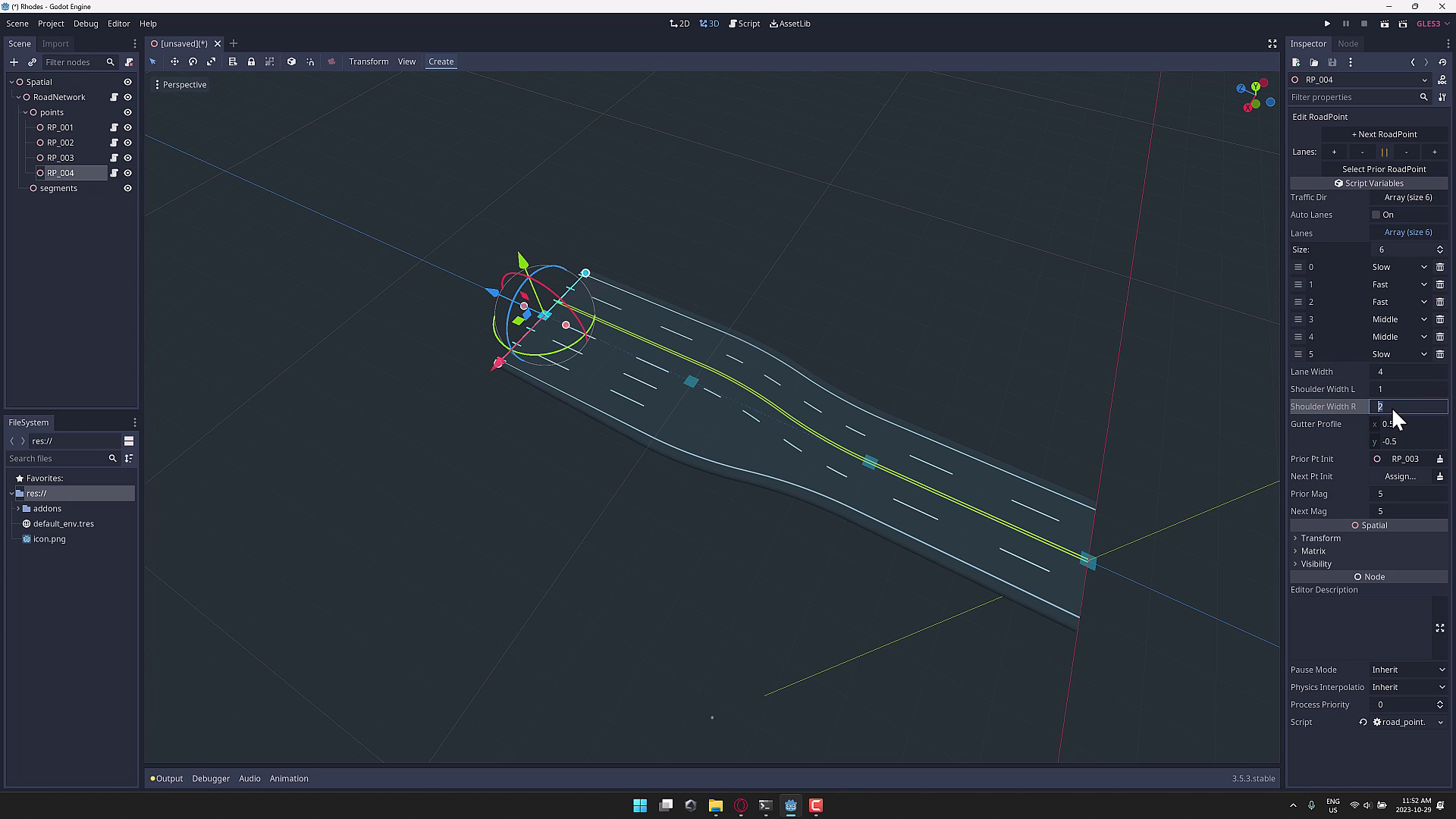
pyautogui.write('1')
pyautogui.press('Return')
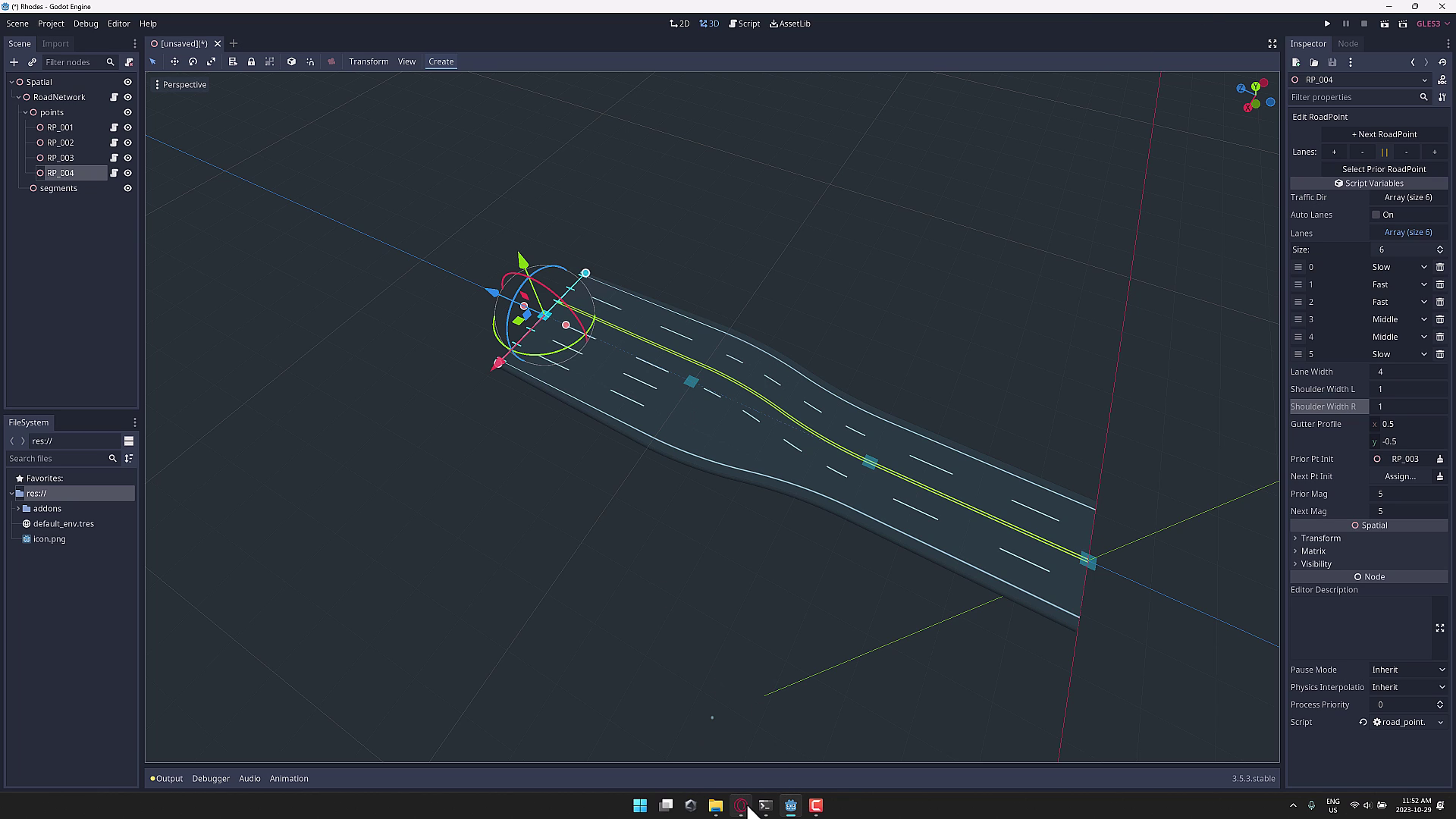
# Switch to the web browser and examine the godot-road-generator GitHub repository's files, license, releases and README
pyautogui.moveTo(740, 811)
pyautogui.click(746, 754)
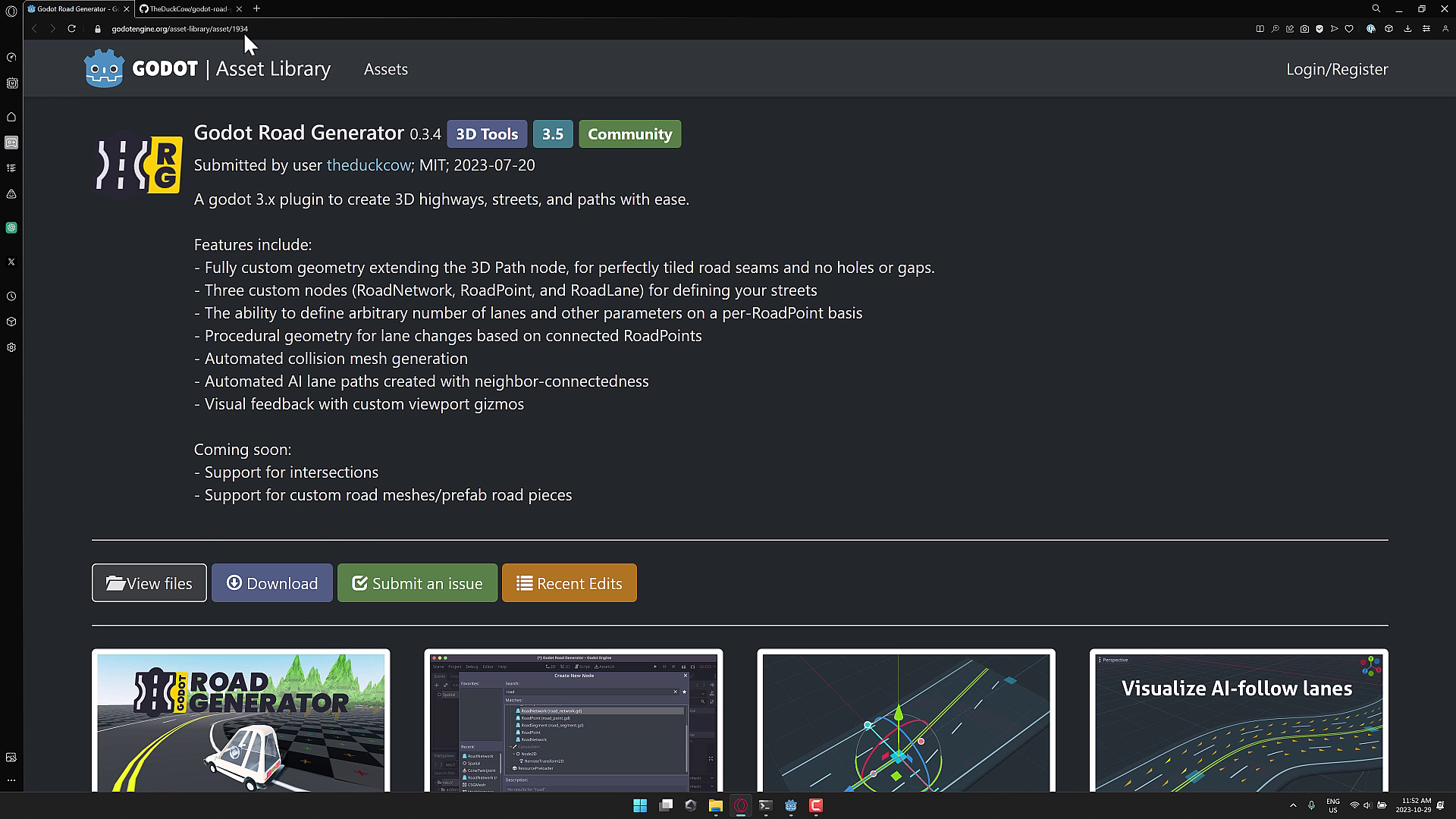
pyautogui.click(192, 9)
pyautogui.scroll(15, 644, 311)
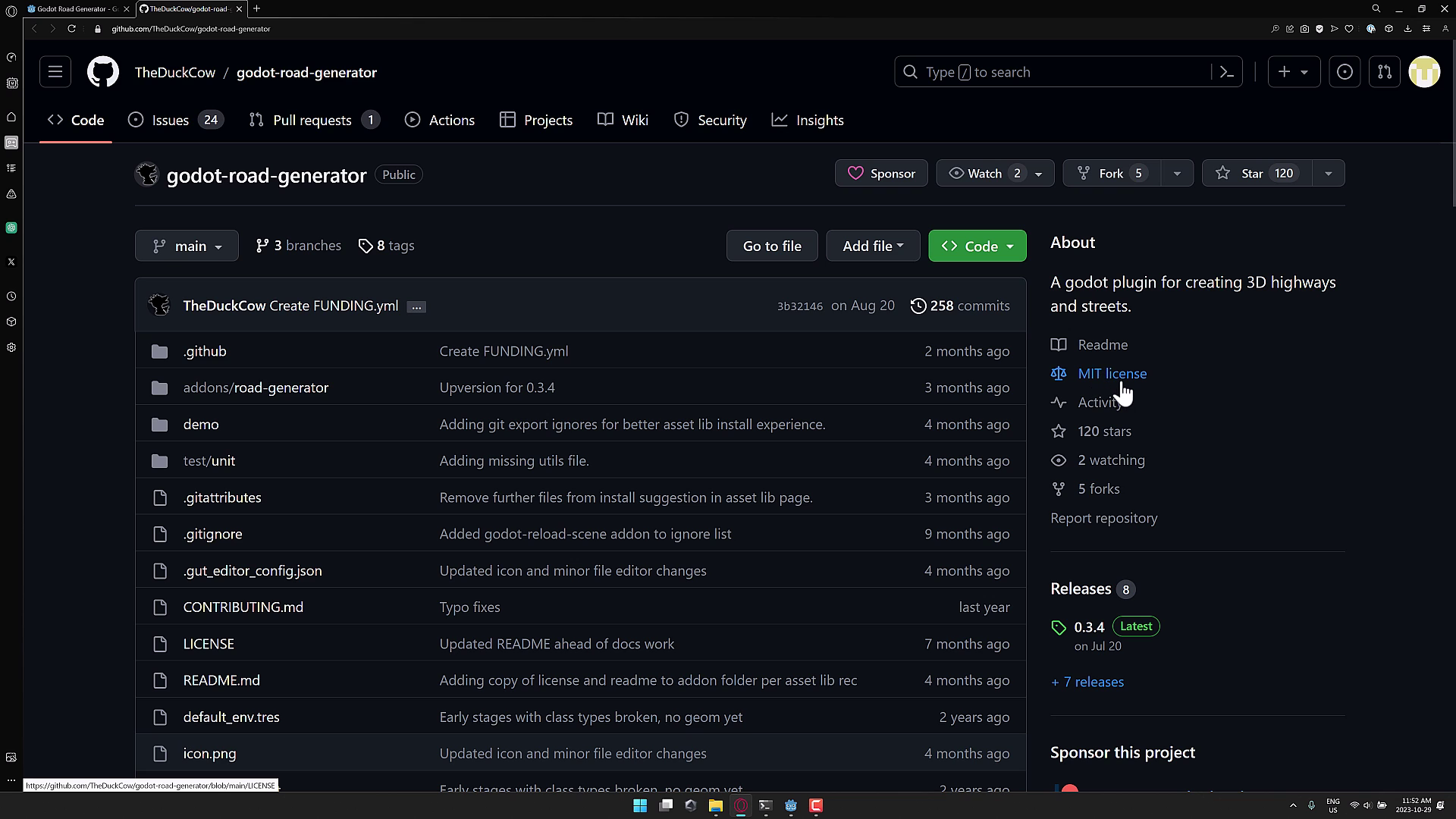
pyautogui.scroll(-2, 1118, 379)
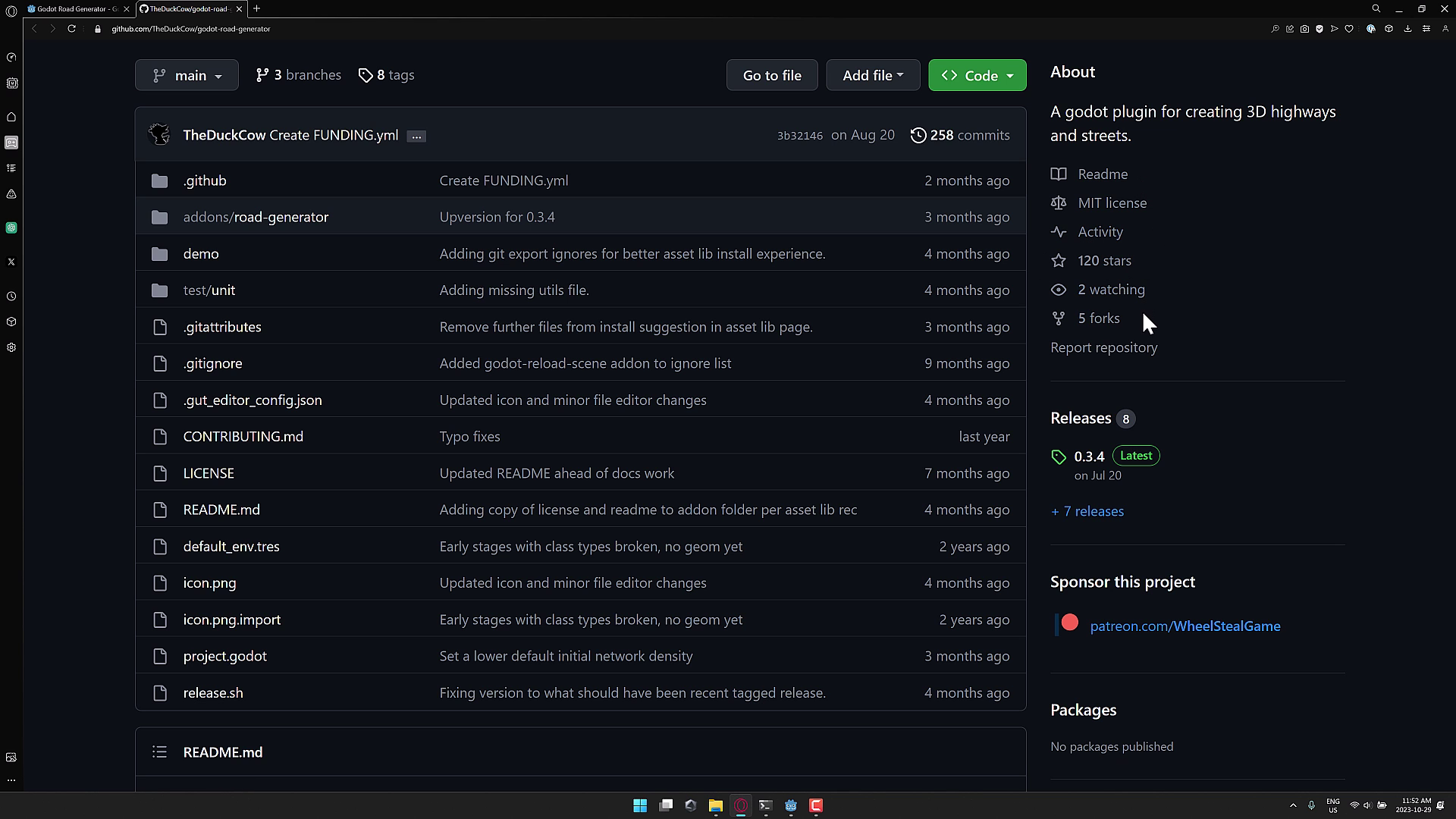
pyautogui.scroll(-2, 1228, 397)
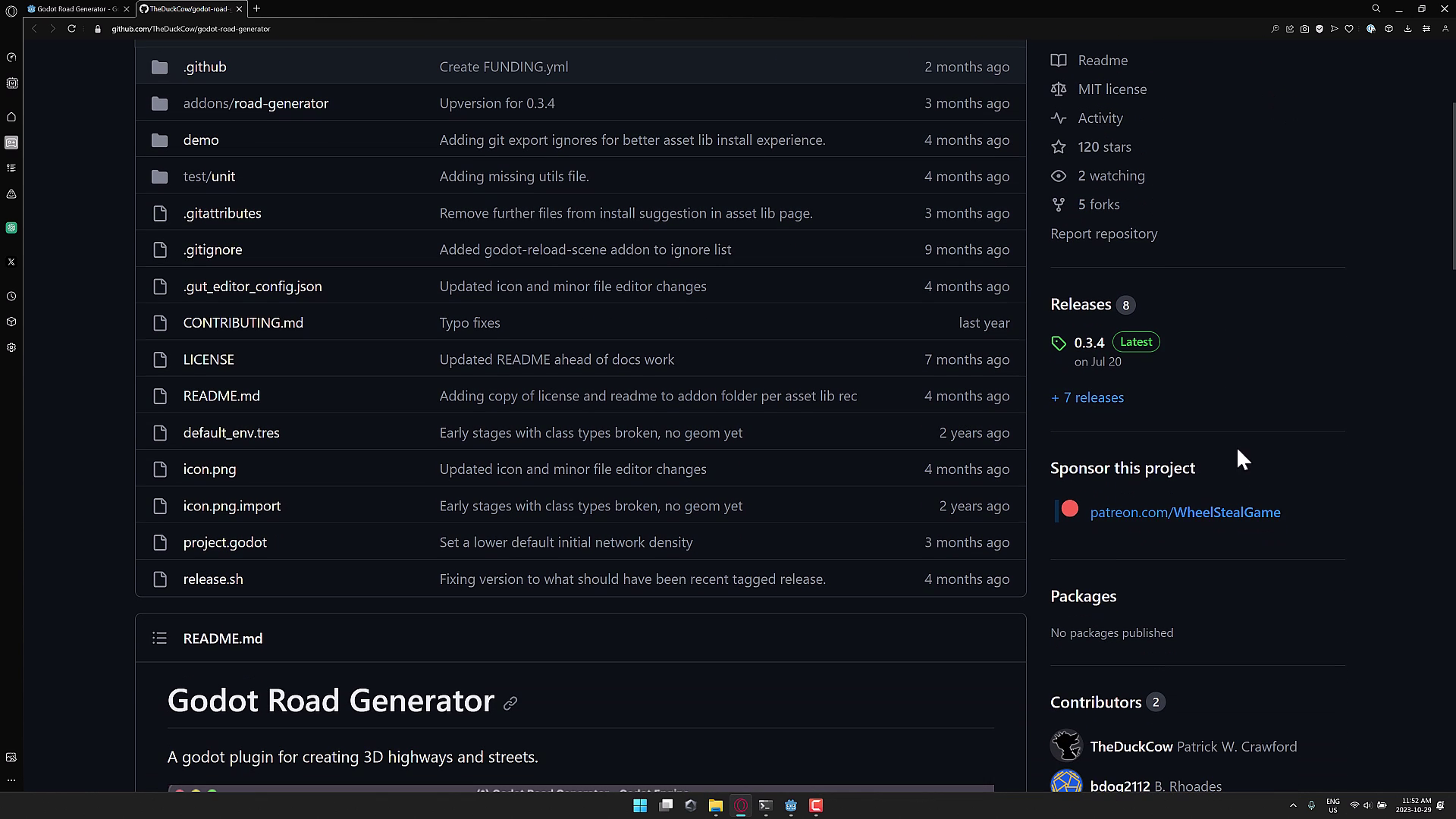
pyautogui.scroll(3, 1289, 434)
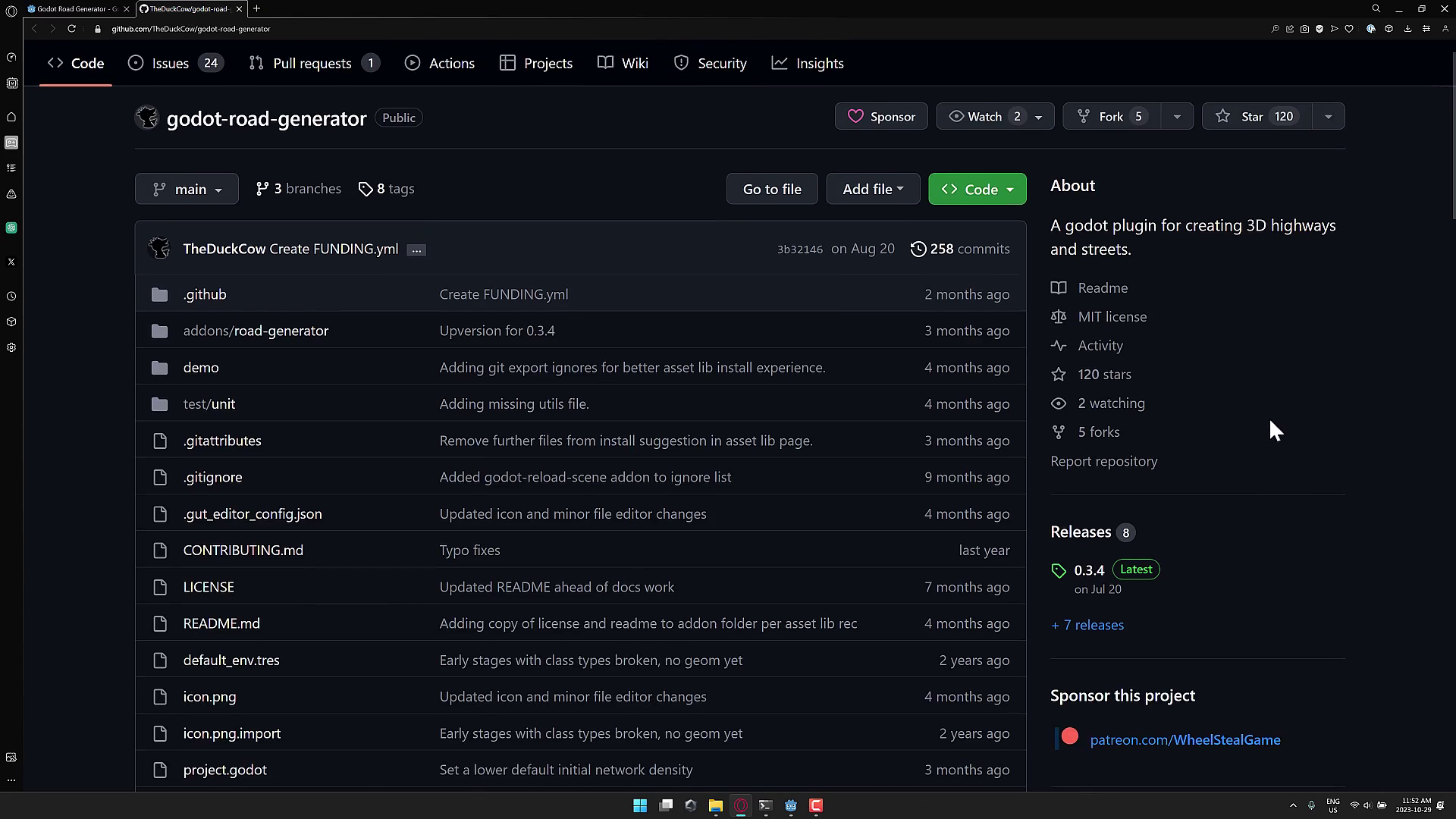
pyautogui.scroll(-10, 1270, 417)
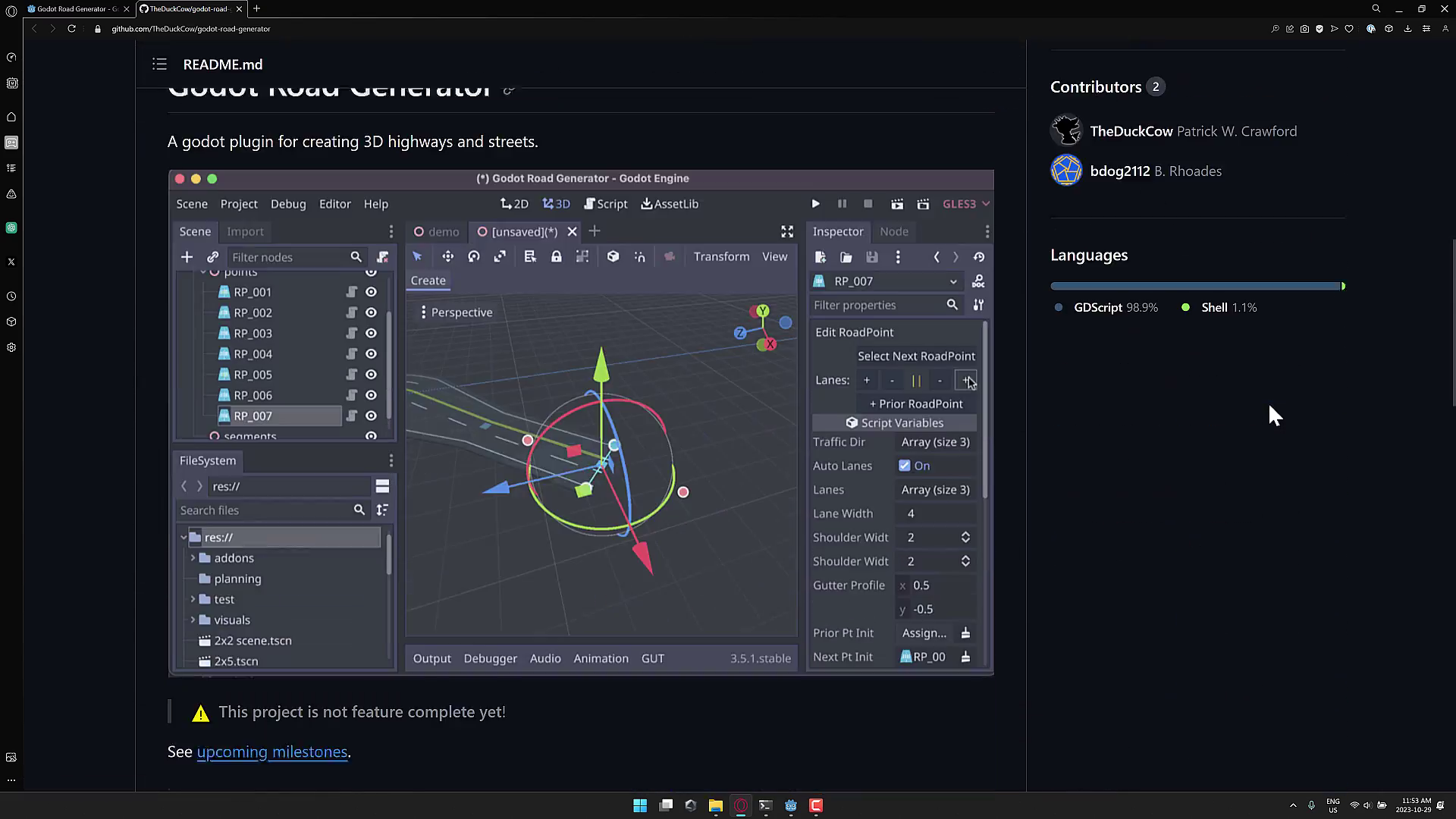
pyautogui.scroll(10, 1265, 409)
# Copy the godot-road-generator repository's HTTPS clone URL and open a Command Prompt in C:\temp
pyautogui.click(982, 247)
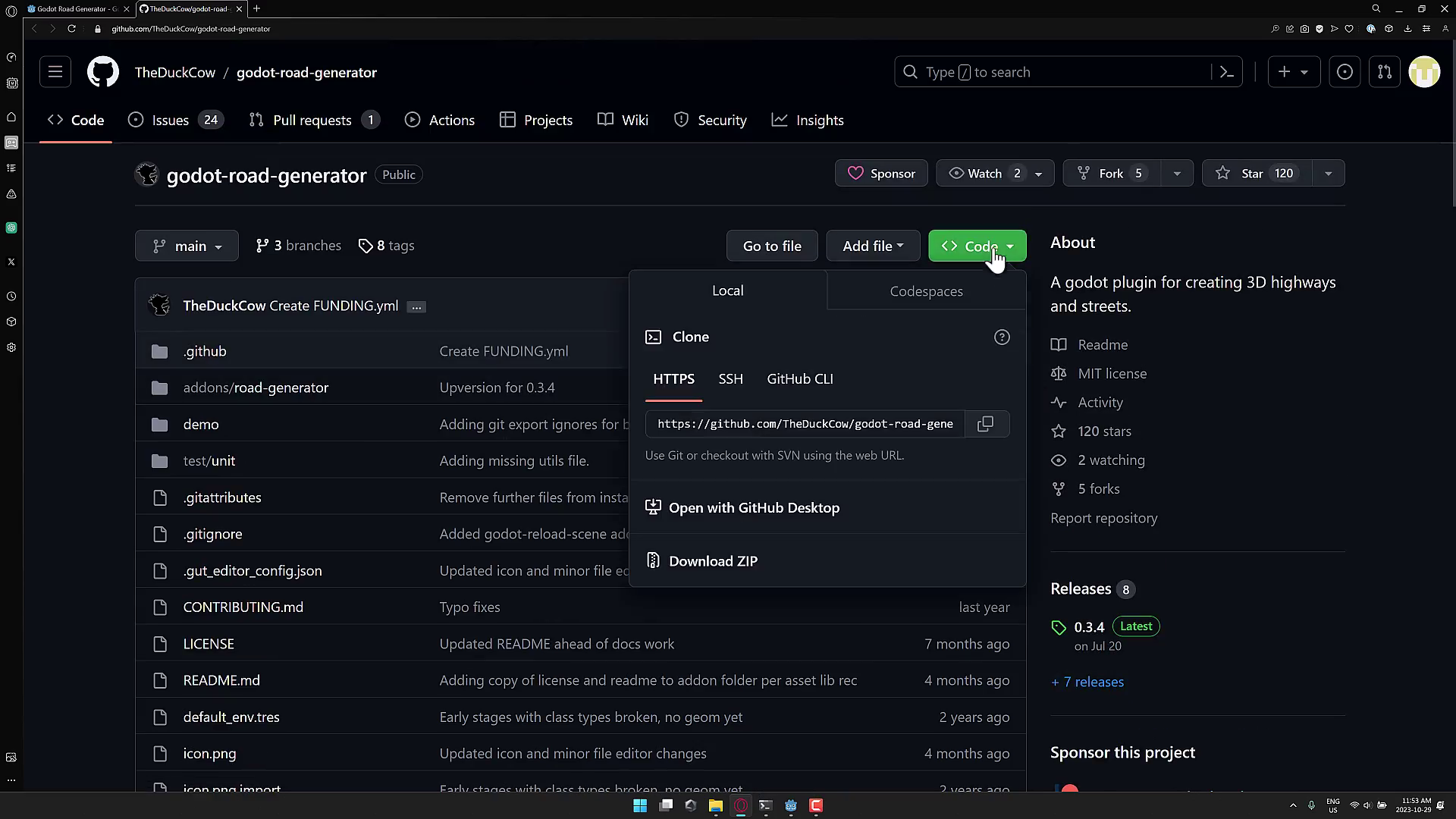
pyautogui.click(985, 424)
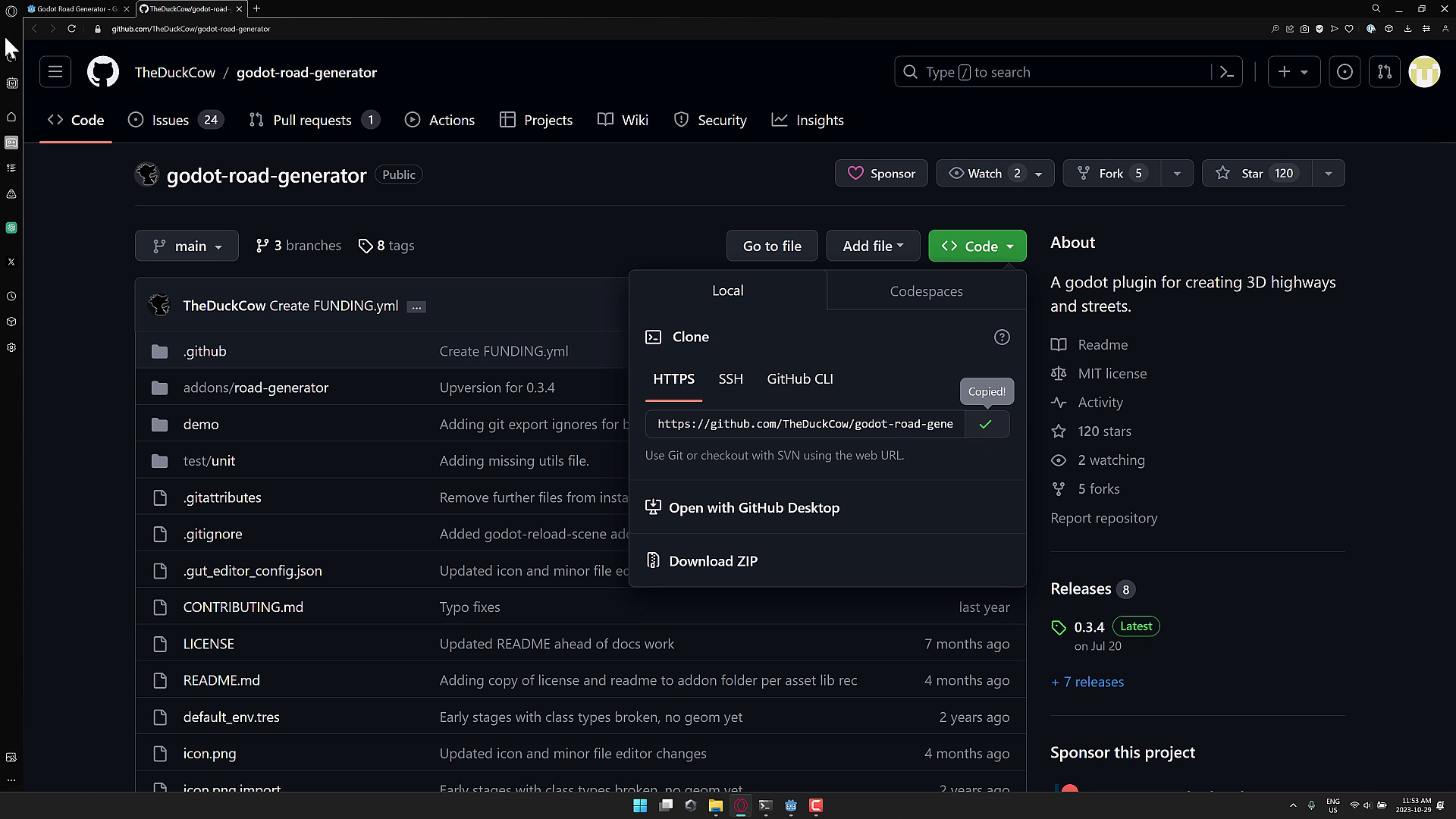
pyautogui.press('super')
pyautogui.write('cmd')
pyautogui.press('Return')
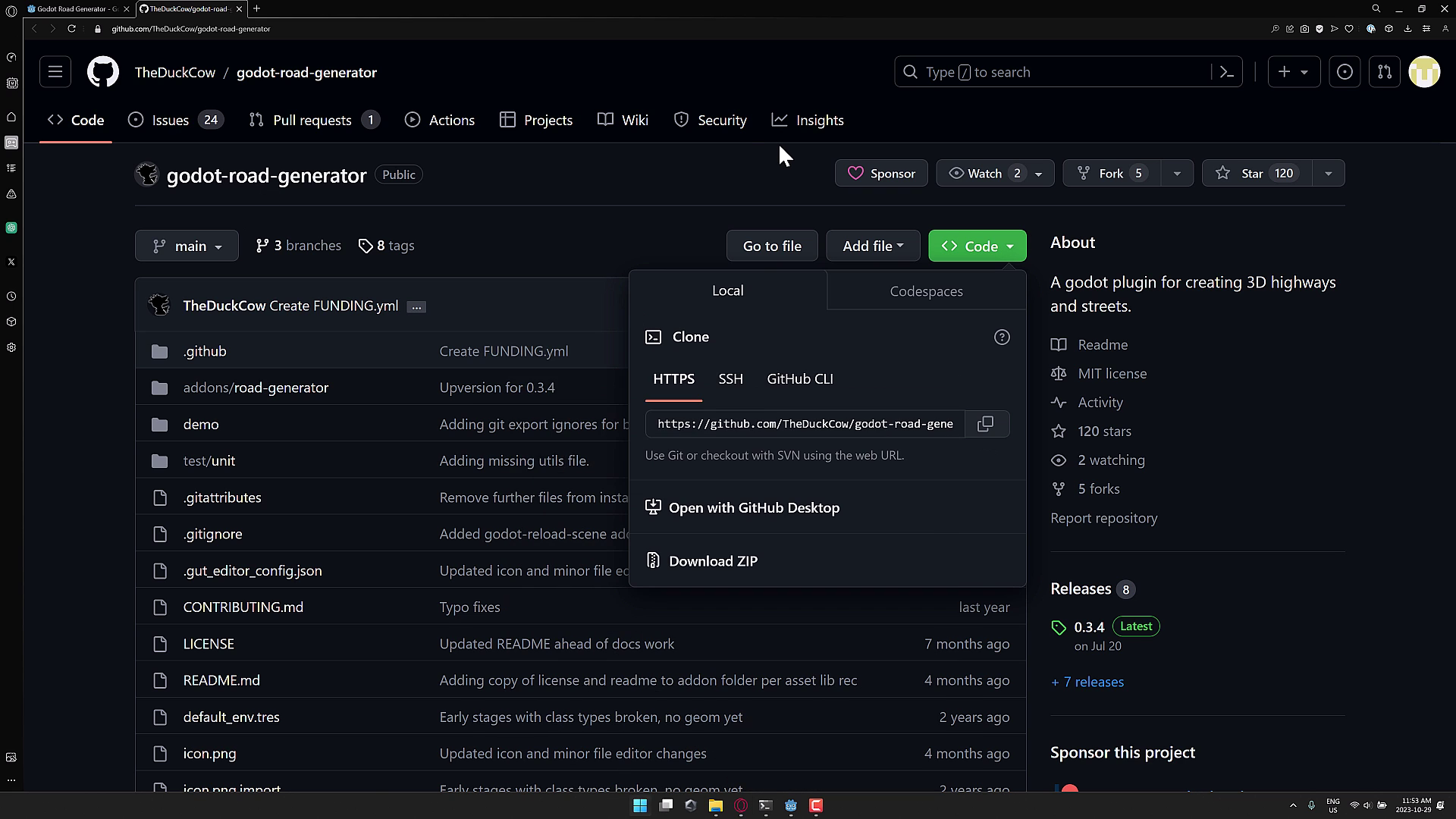
pyautogui.write('cd \\temp')
pyautogui.press('Return')
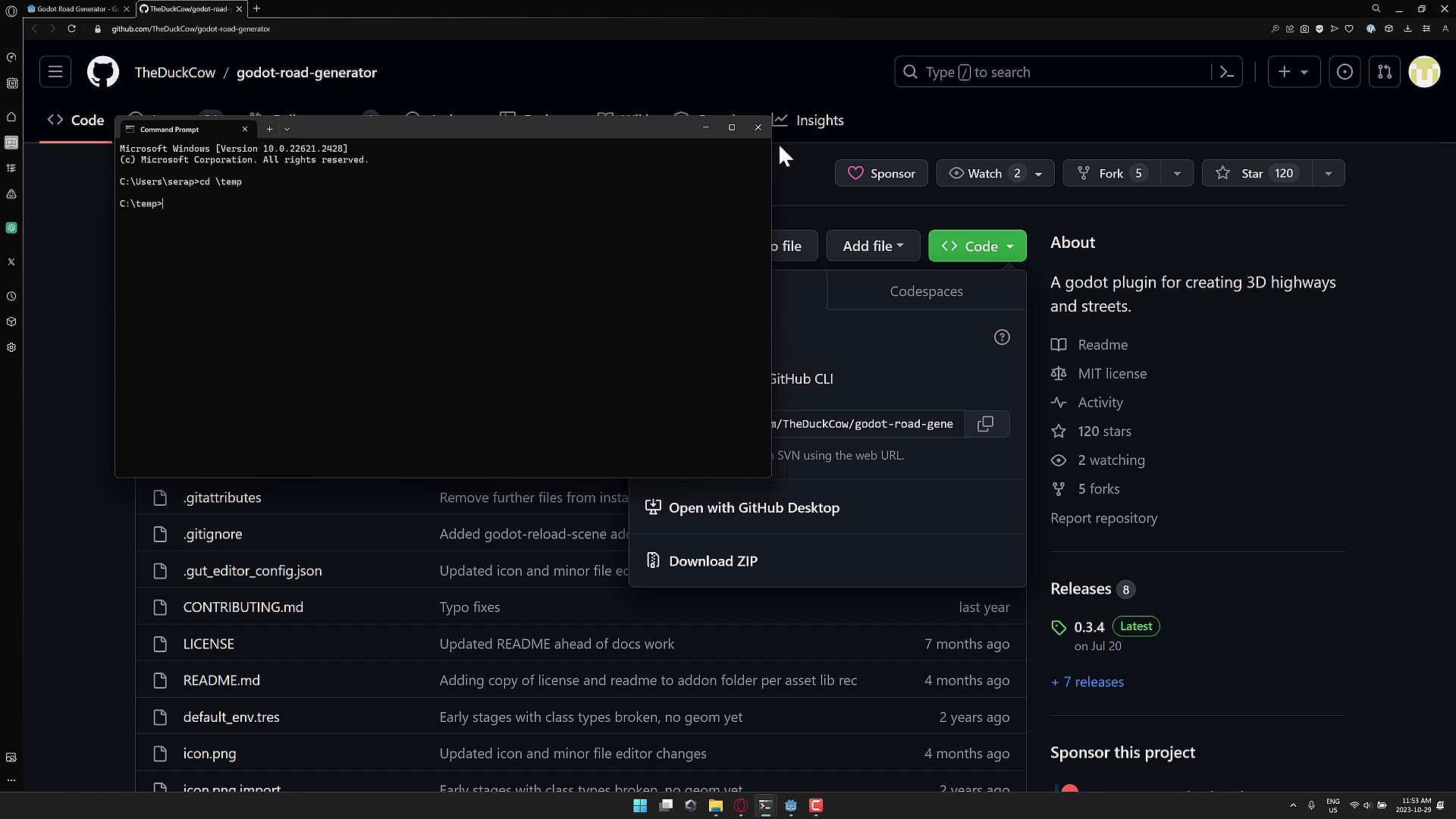
pyautogui.write('git clone --branch dev')
pyautogui.hotkey('ctrl', 'v')
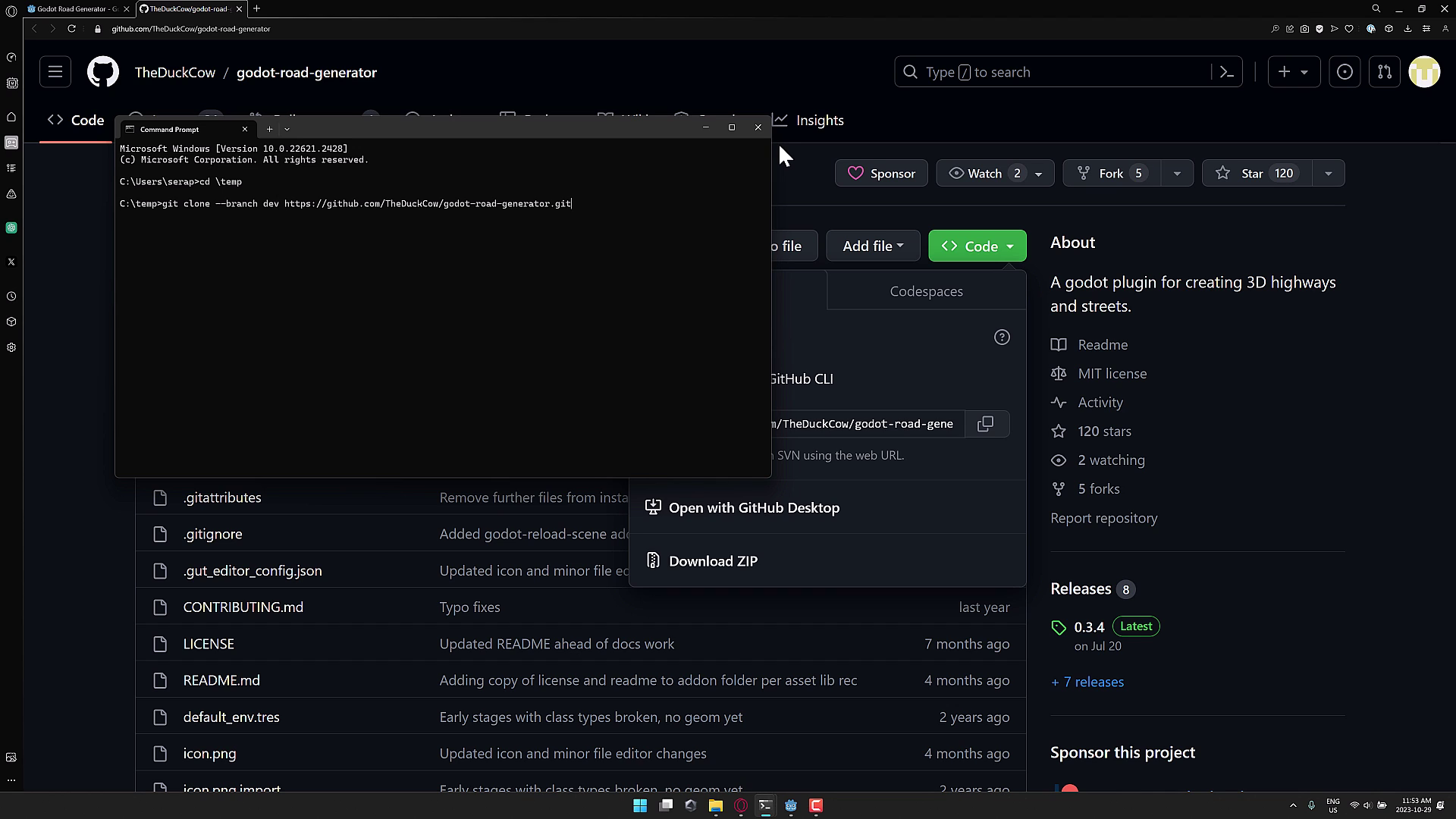
pyautogui.press('Return')
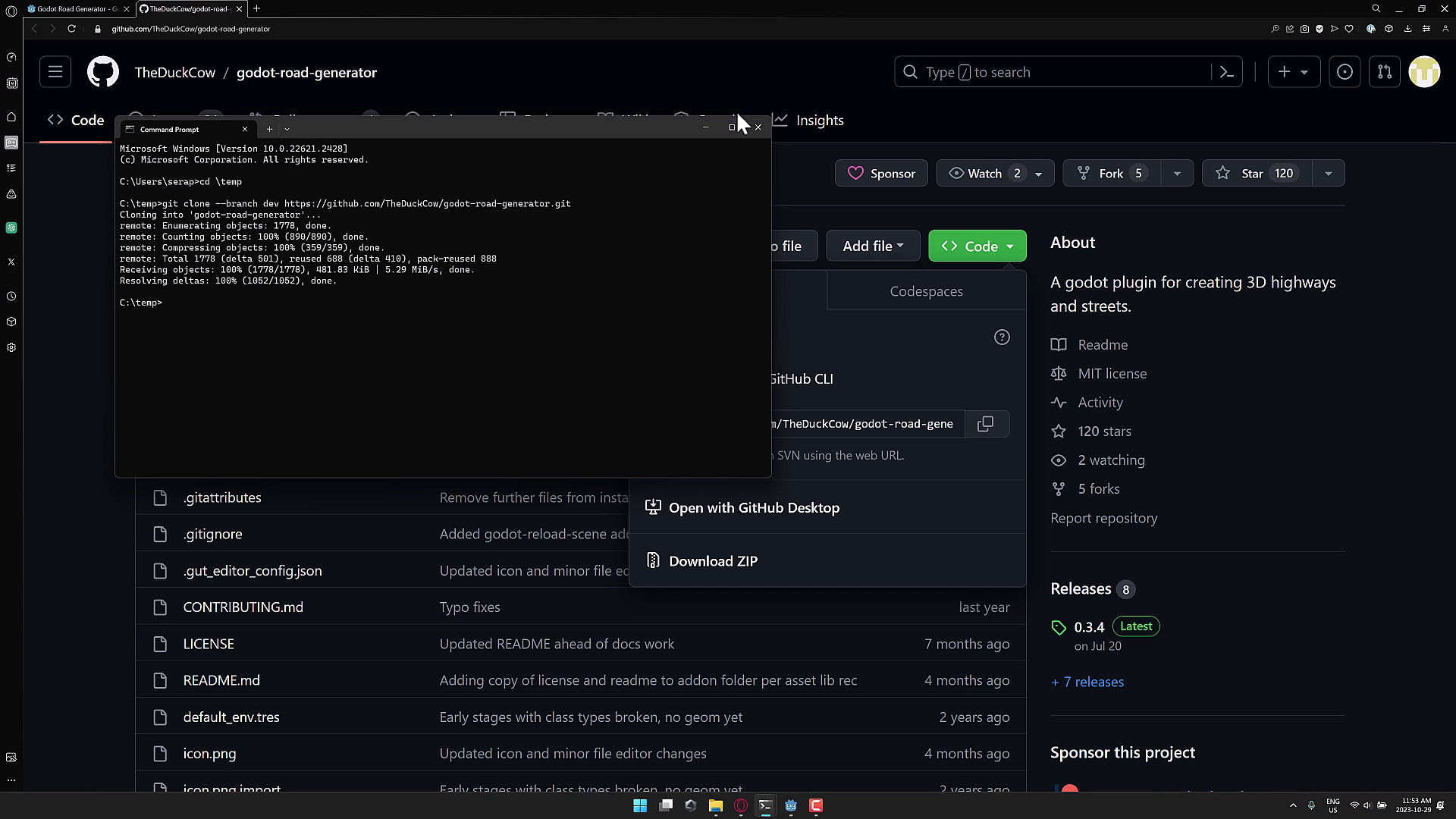
pyautogui.moveTo(463, 137); pyautogui.dragTo(610, 190)
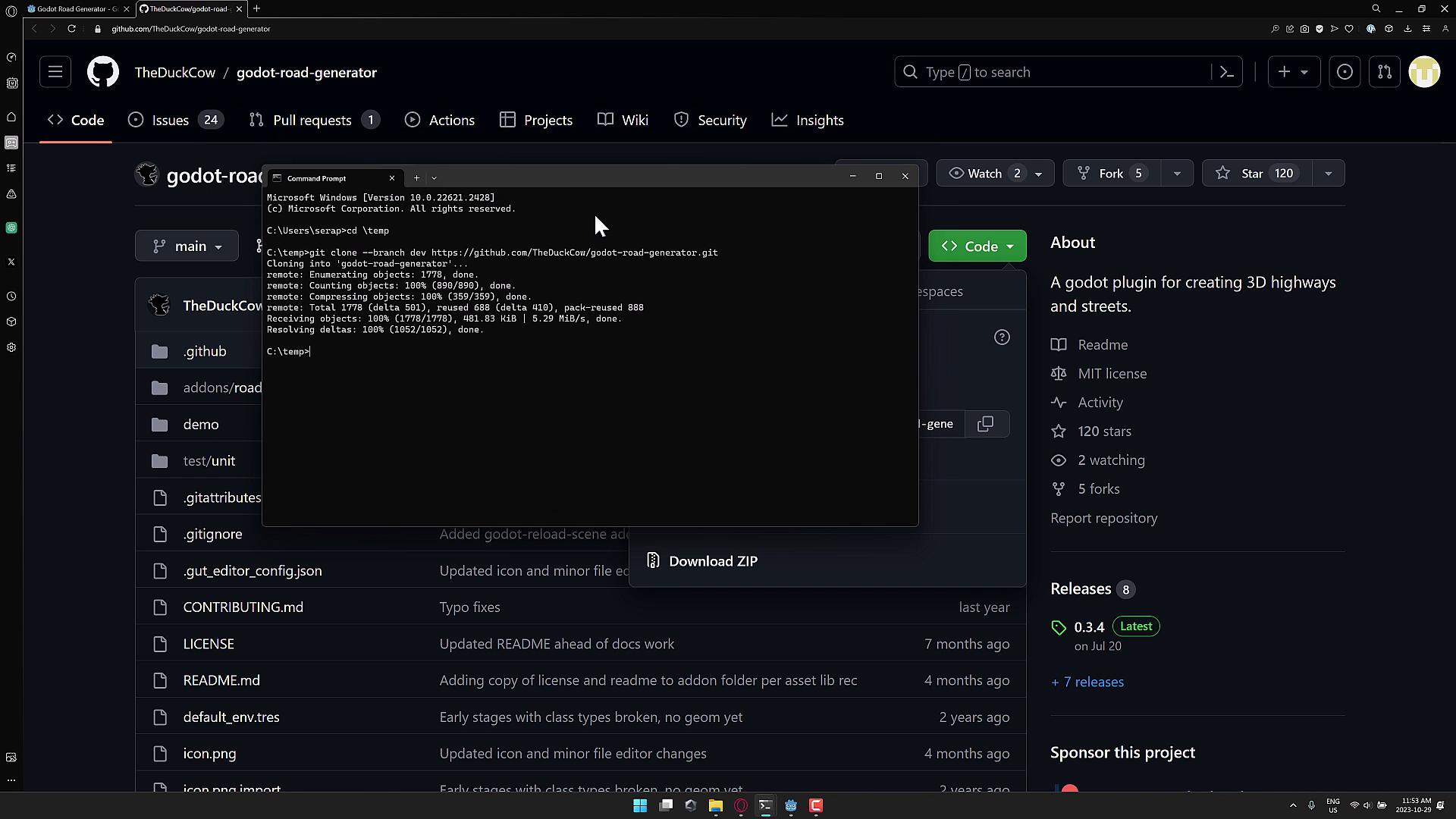
pyautogui.click(905, 181)
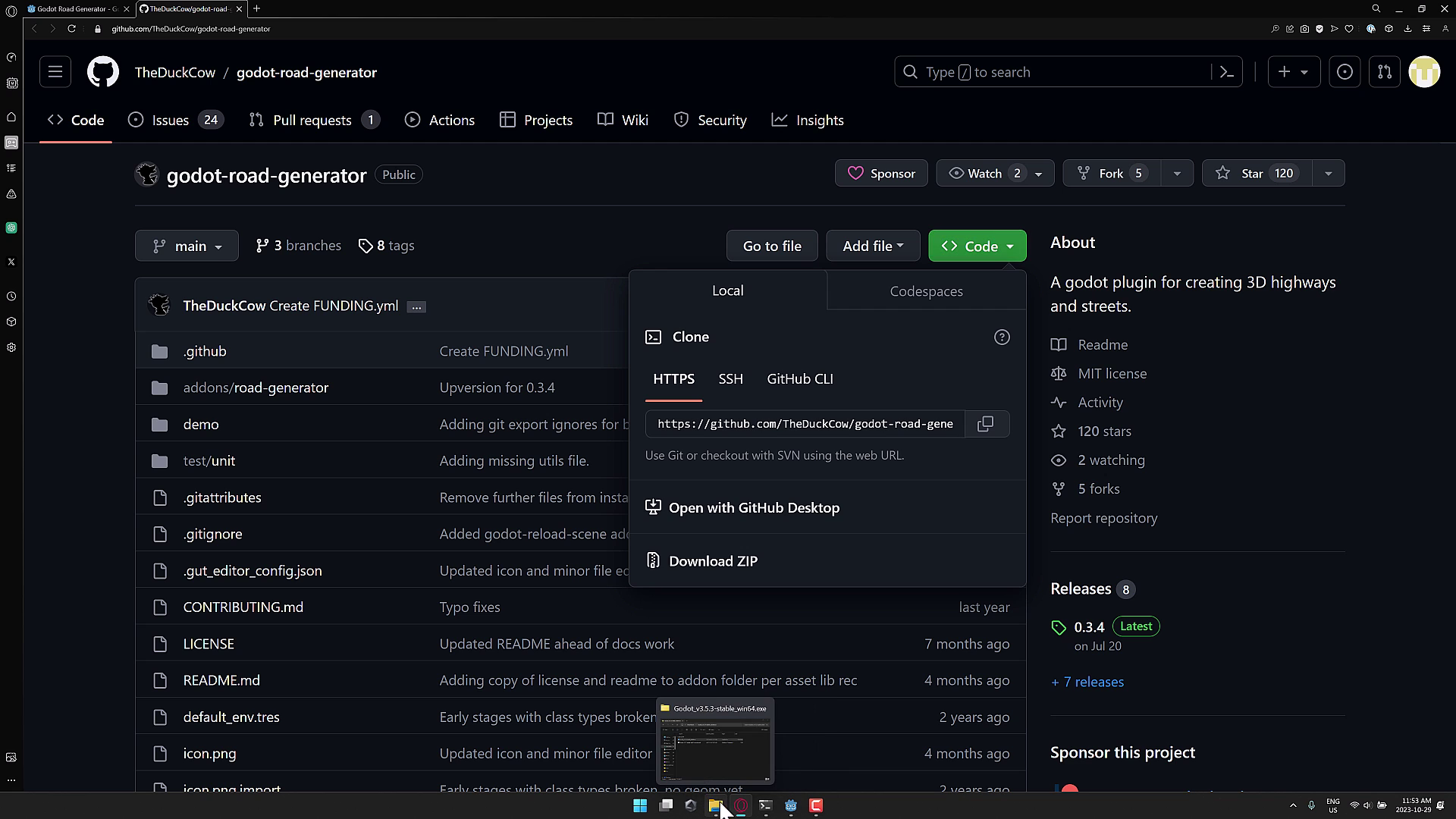
# Switch back to Godot and quit the Rhodes project to the project list without saving the scene
pyautogui.click(790, 805)
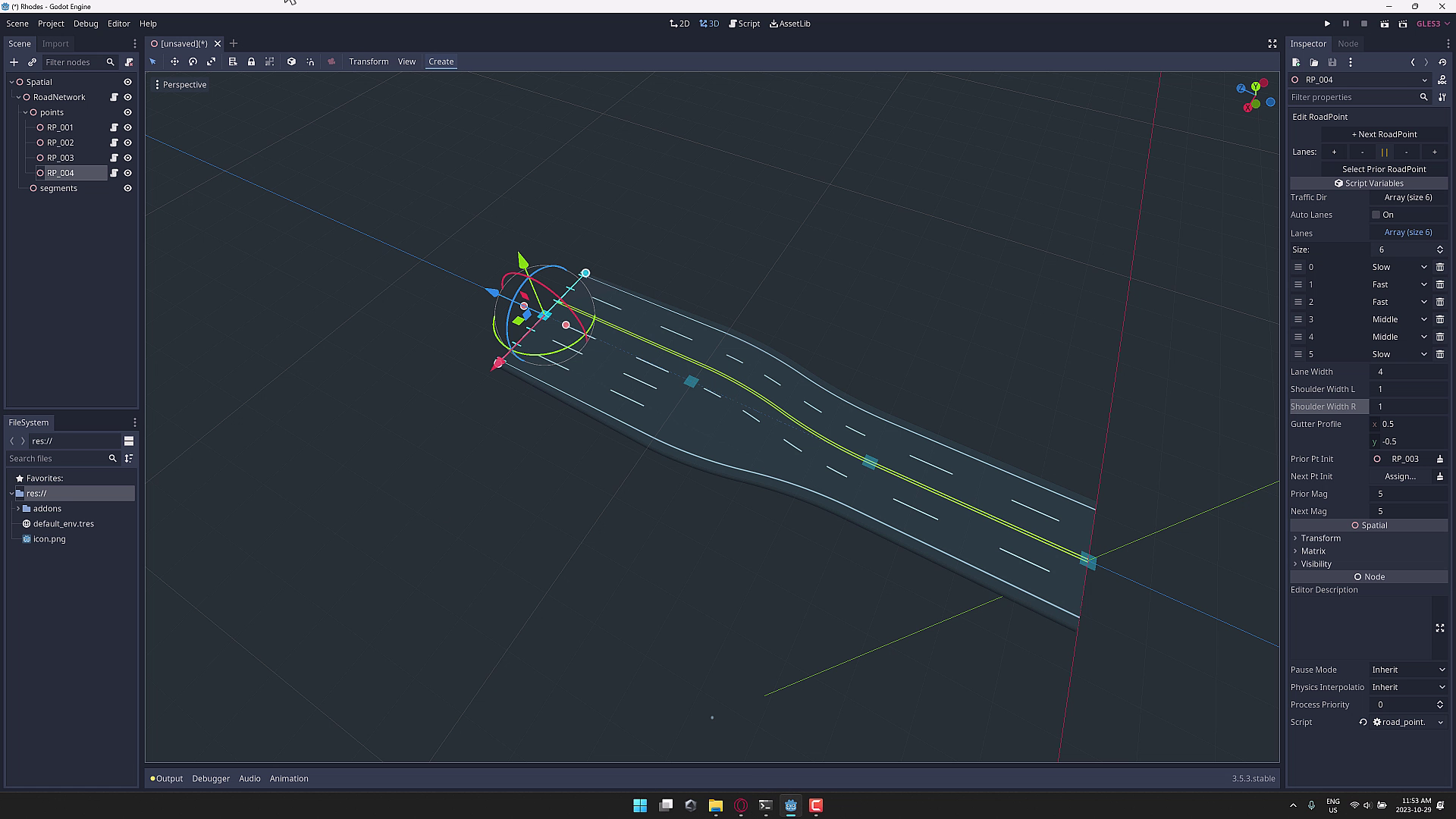
pyautogui.click(55, 25)
pyautogui.click(86, 172)
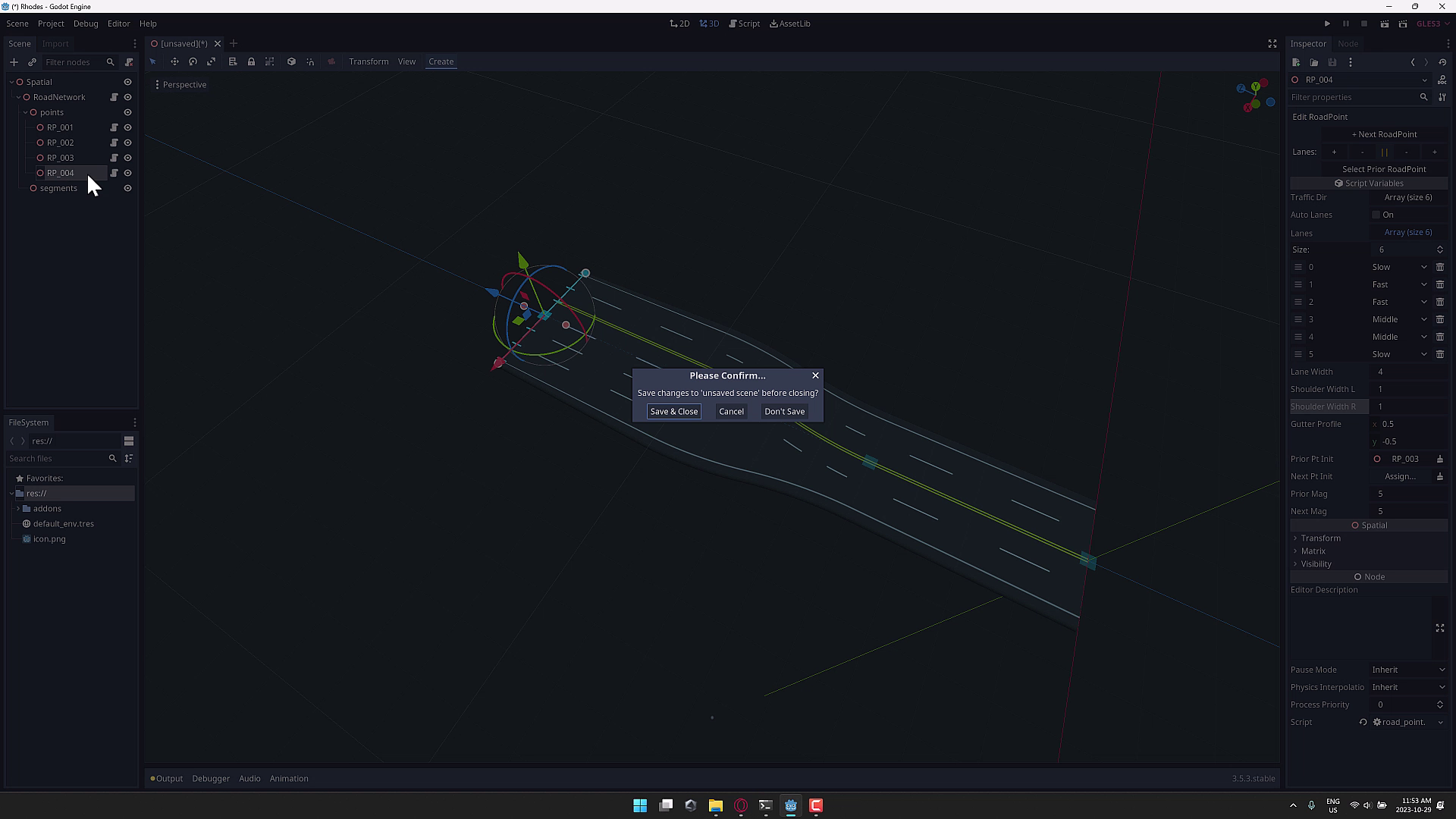
pyautogui.click(783, 410)
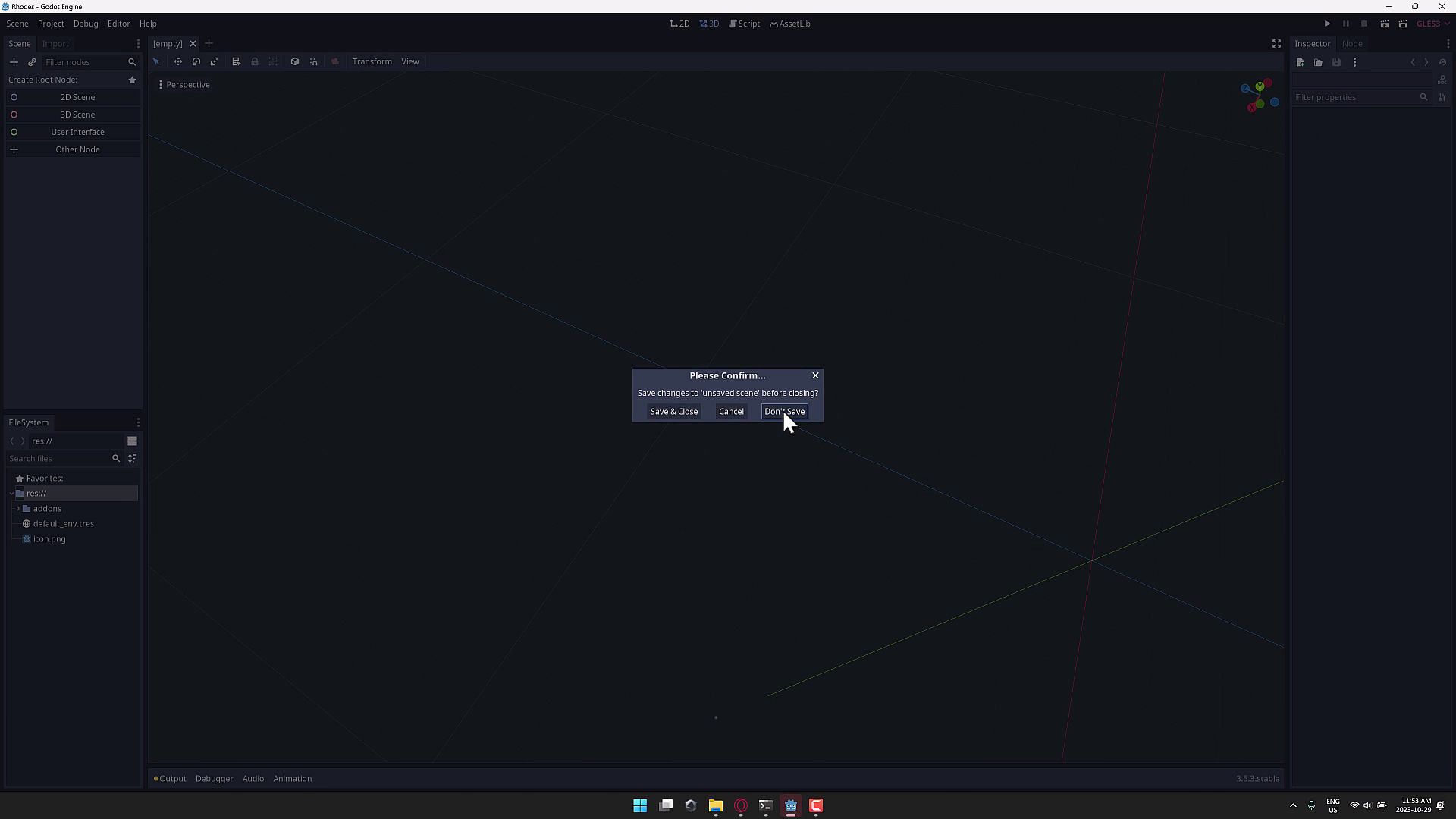
pyautogui.click(783, 411)
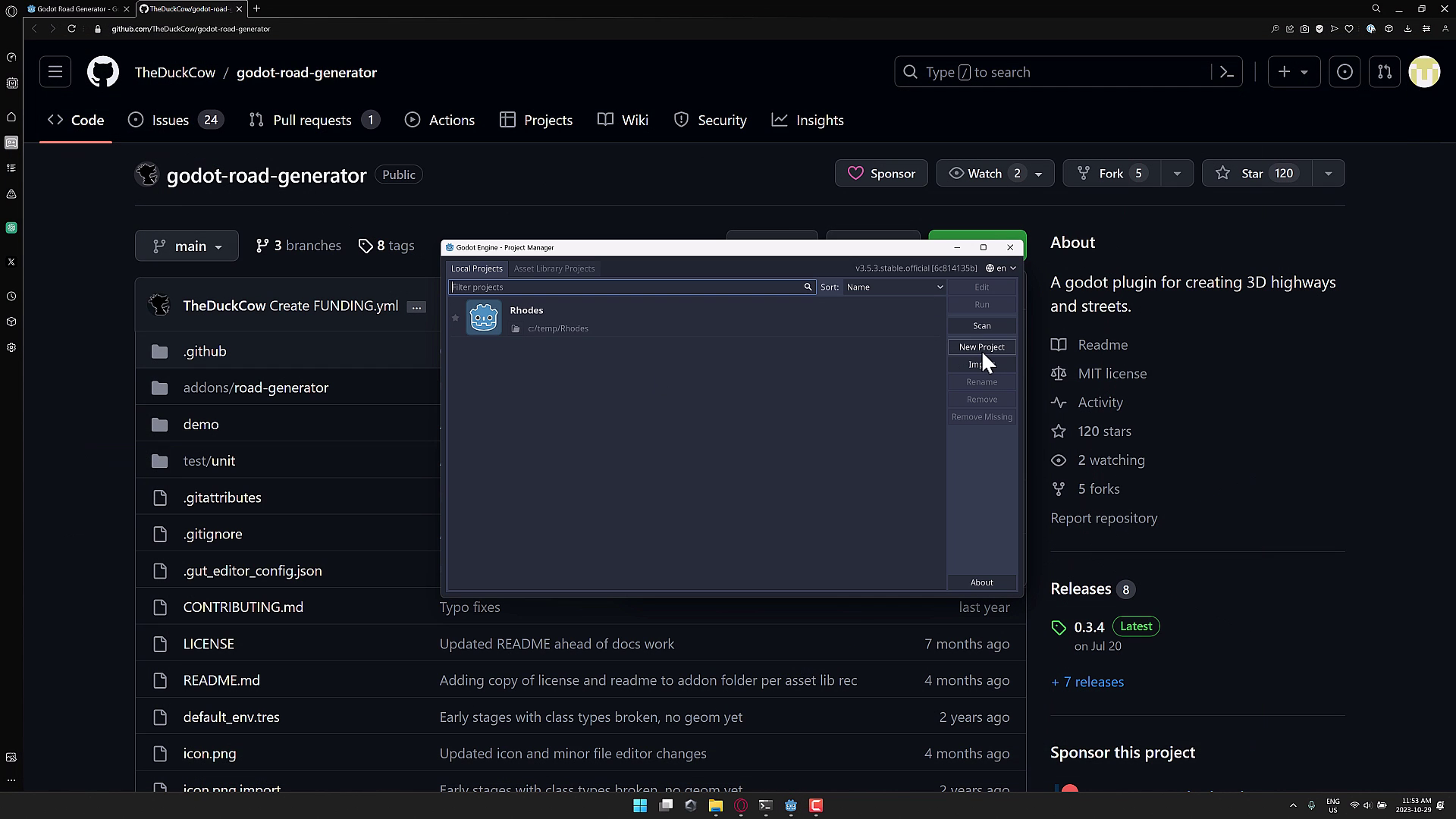
# Import the cloned project from c:/temp/godot-road-generator using its project.godot file and open it for editing
pyautogui.click(986, 364)
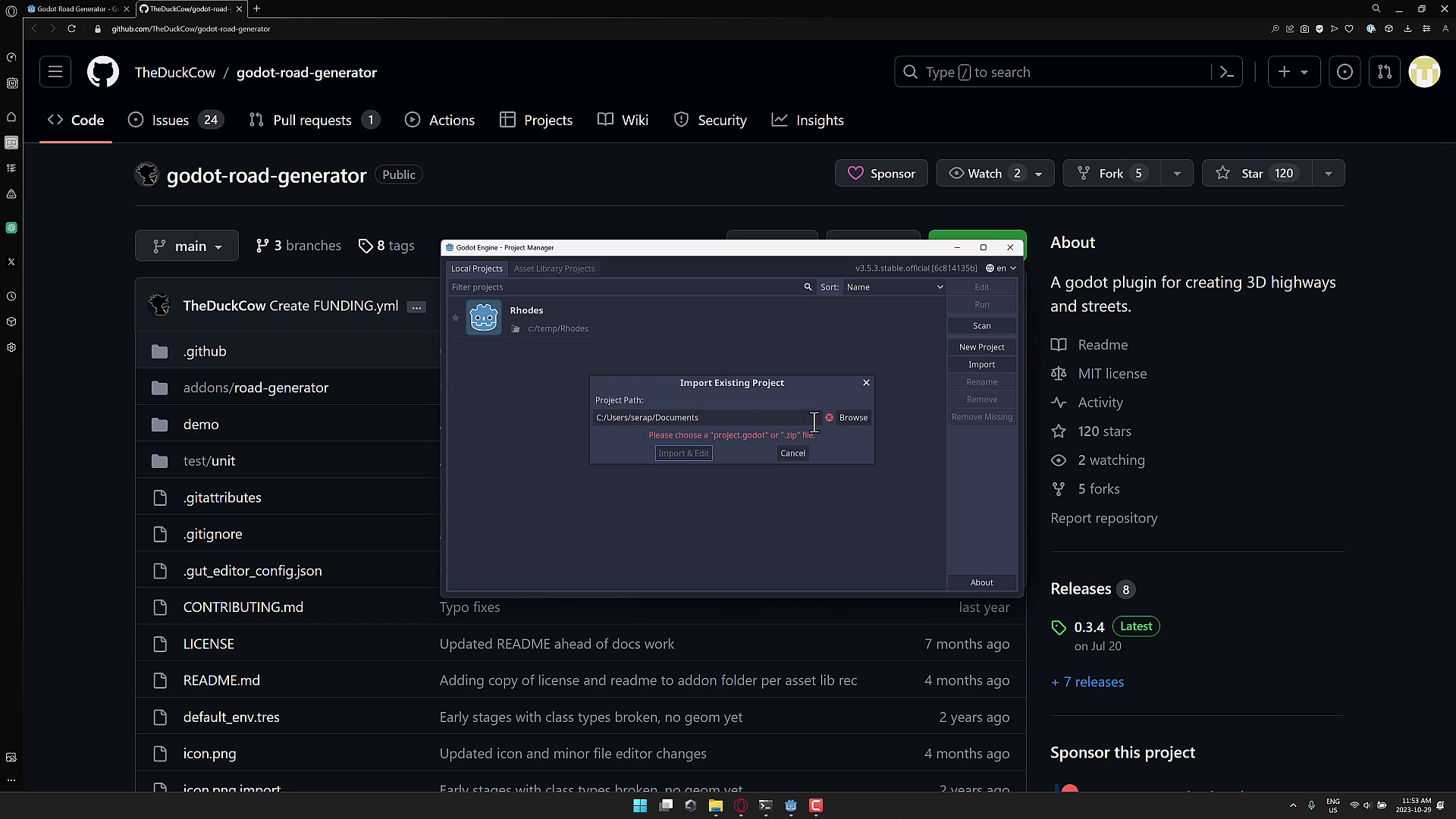
pyautogui.doubleClick(758, 416)
pyautogui.write('c:/')
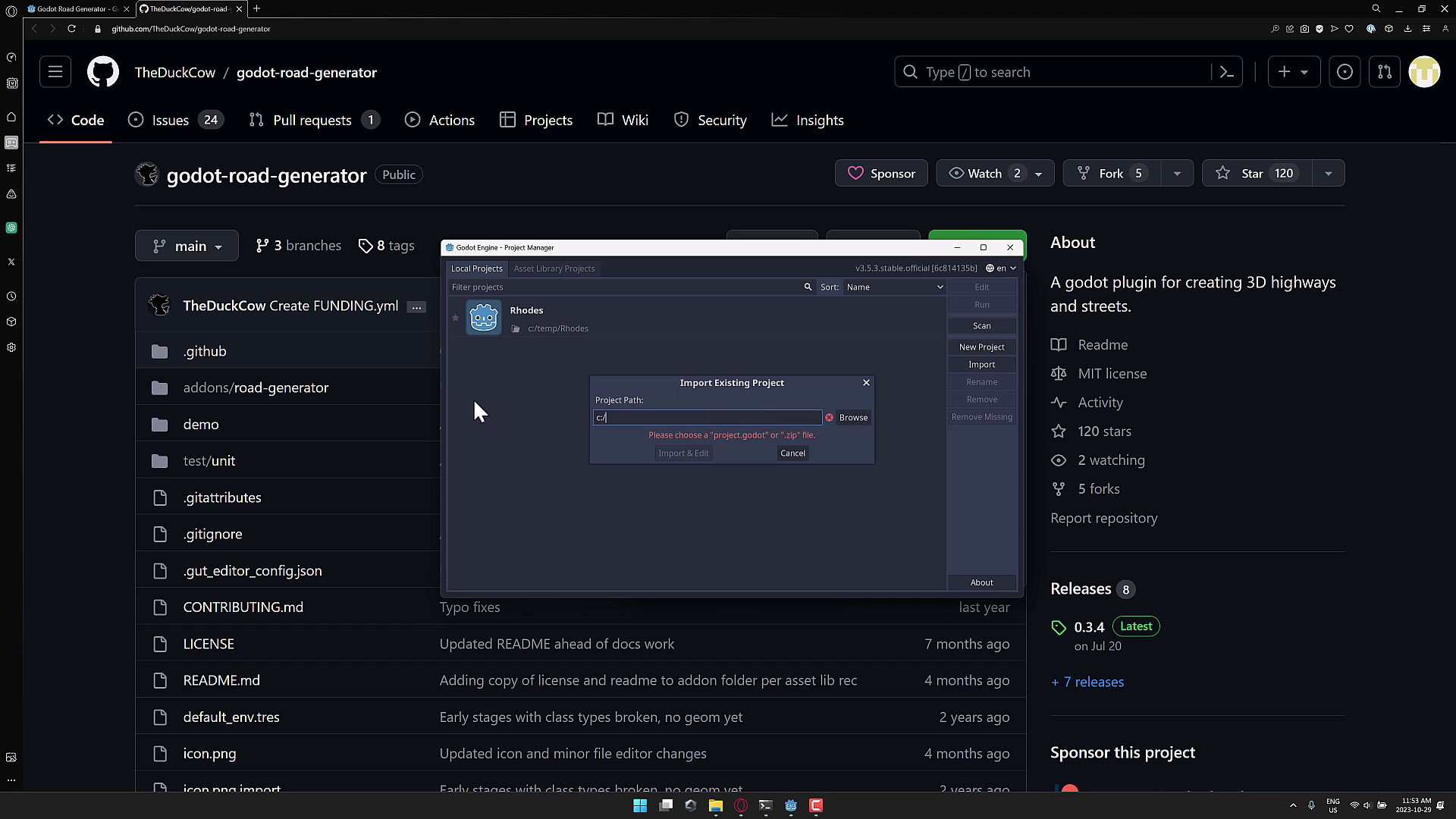
pyautogui.write('temp')
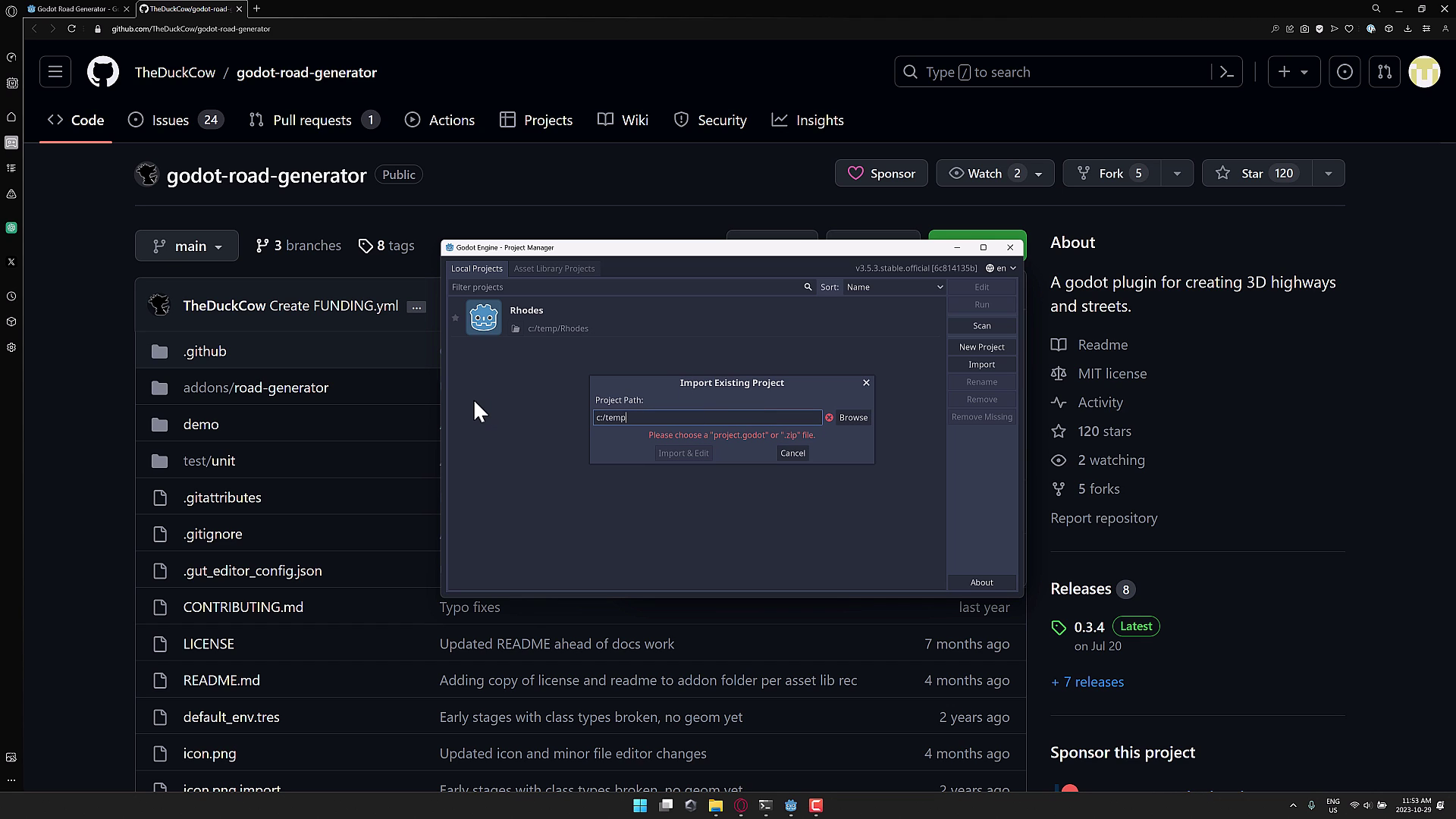
pyautogui.click(859, 416)
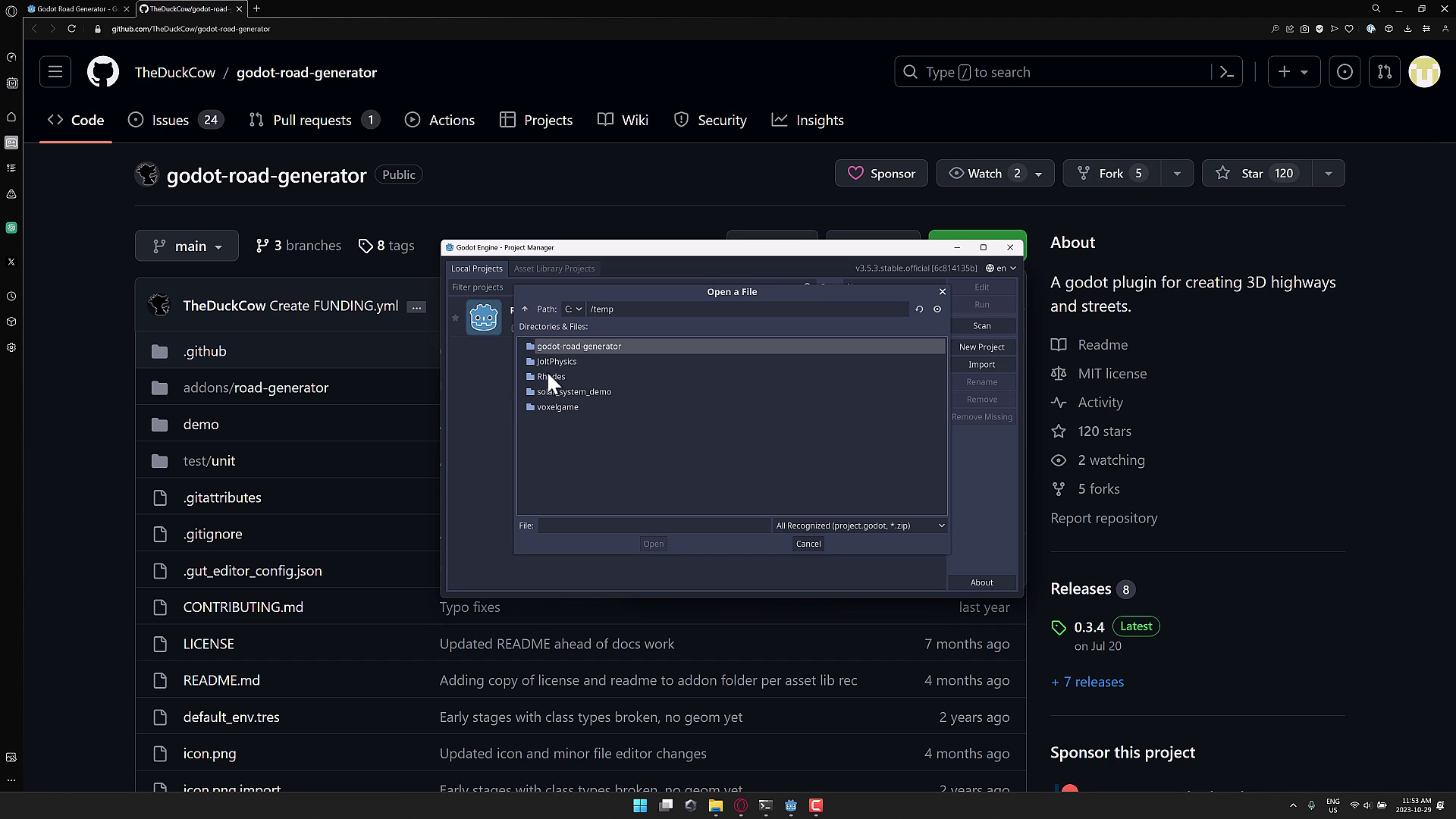
pyautogui.doubleClick(576, 346)
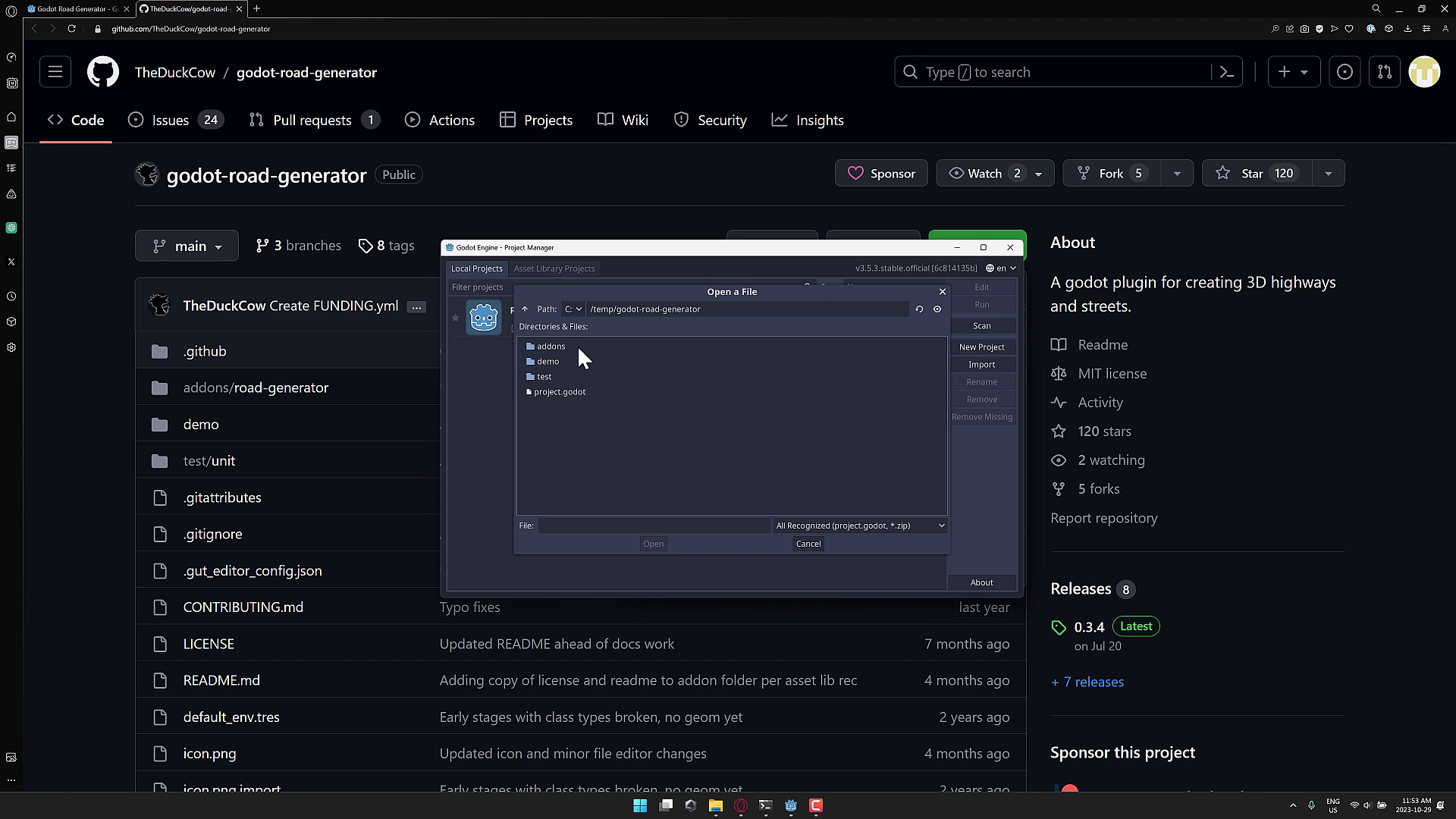
pyautogui.click(565, 391)
pyautogui.click(652, 542)
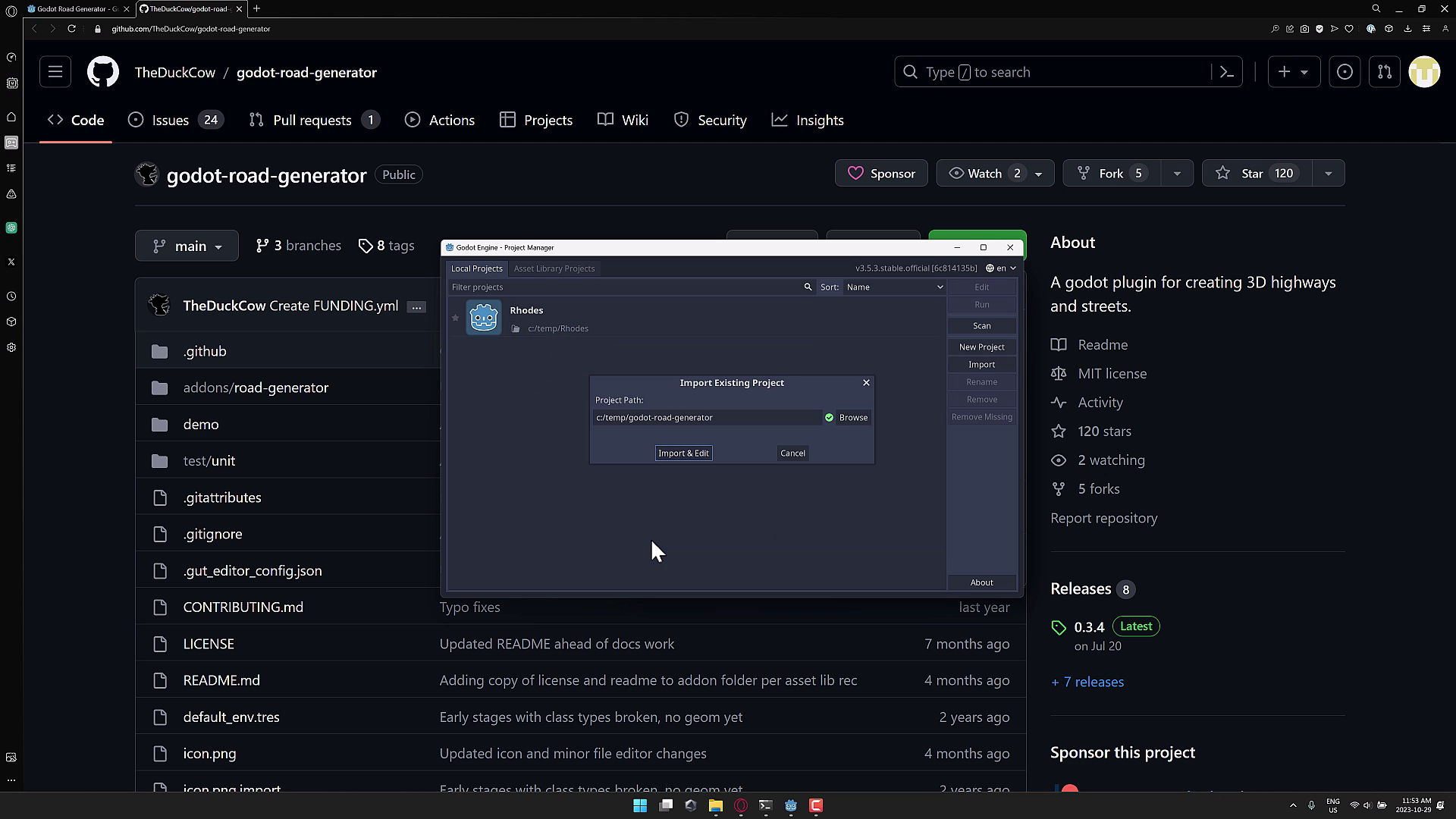
pyautogui.click(694, 454)
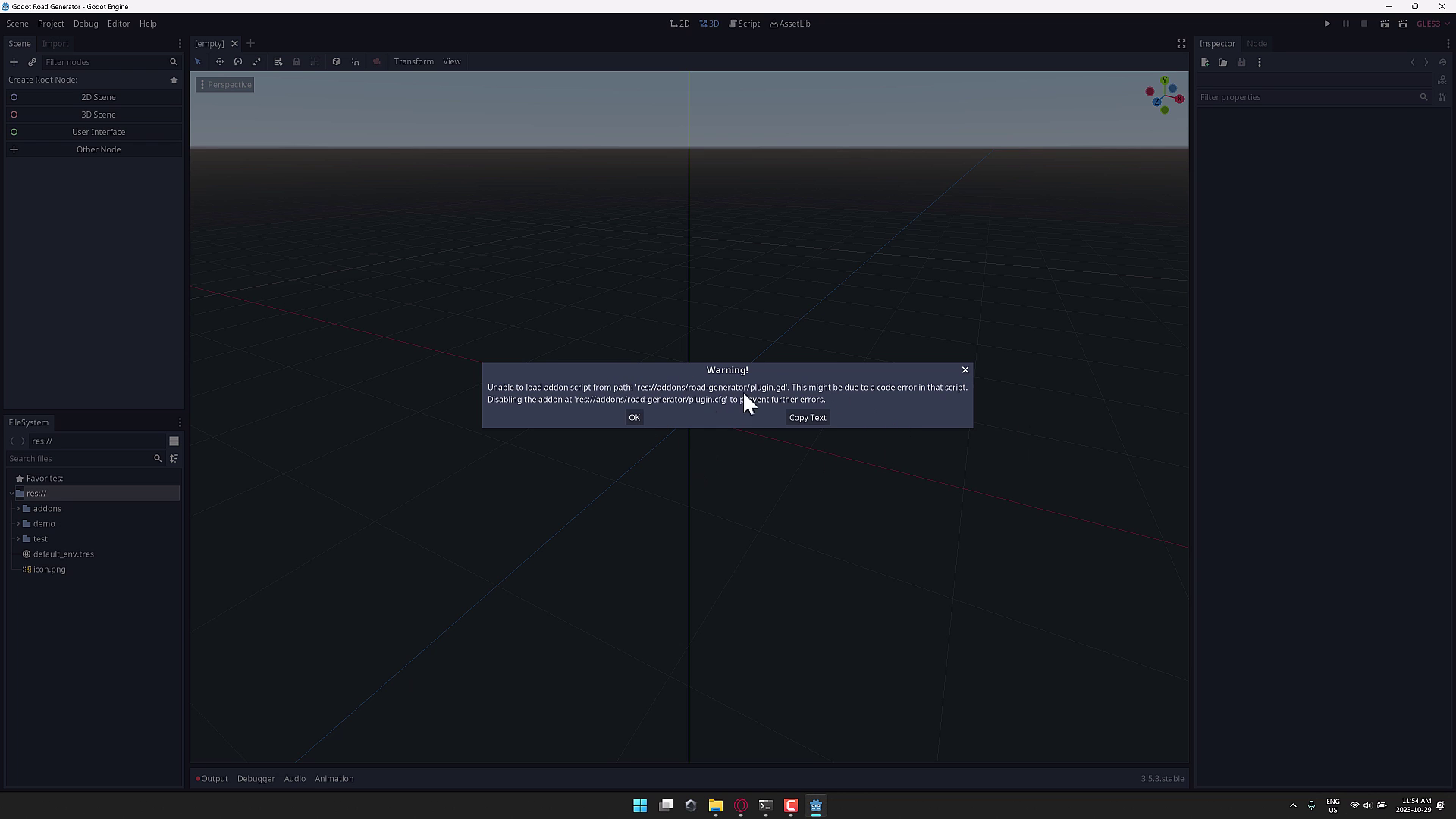
# Dismiss the addon script warning and reload the current project
pyautogui.click(634, 417)
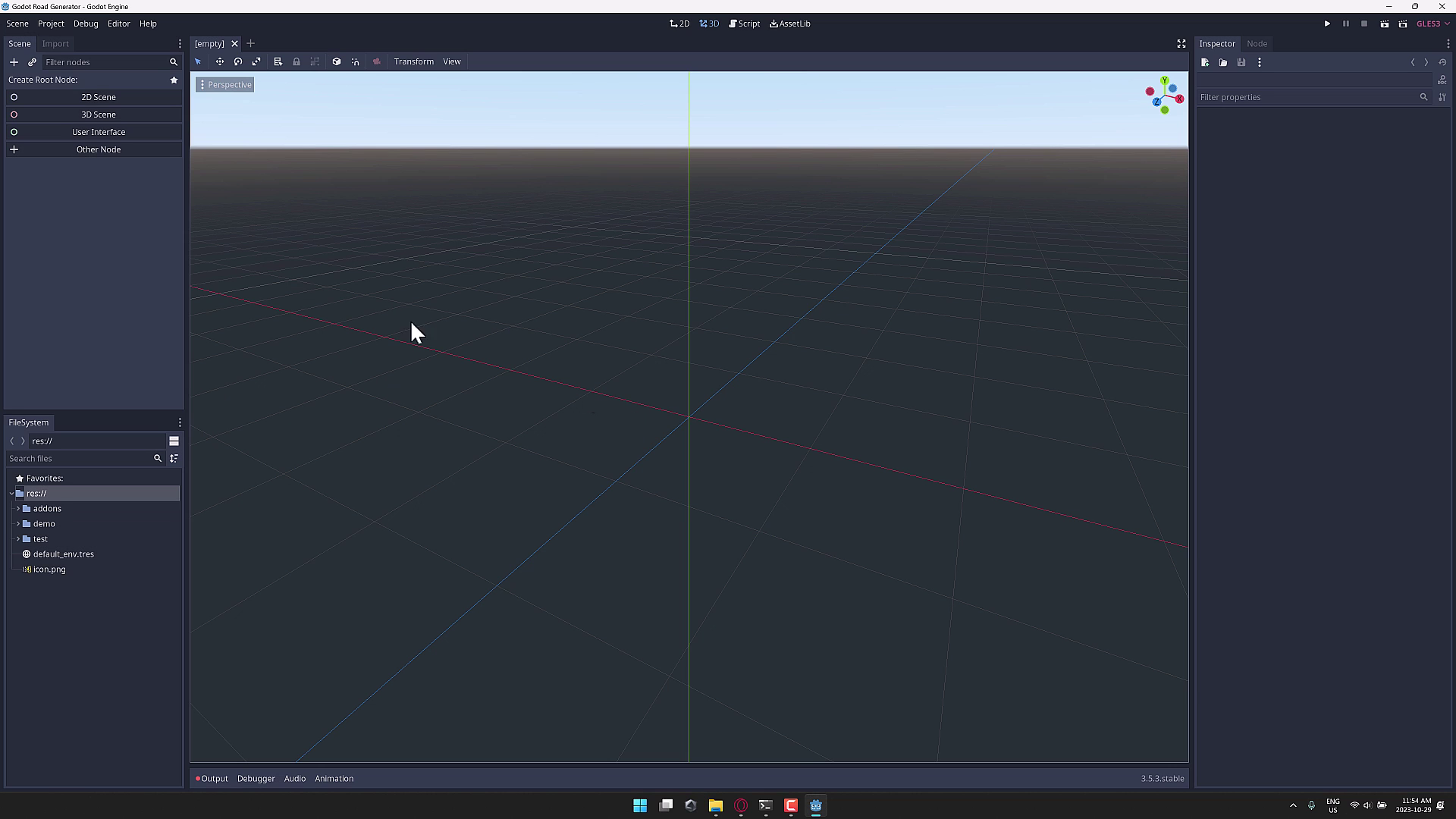
pyautogui.click(49, 23)
pyautogui.click(71, 161)
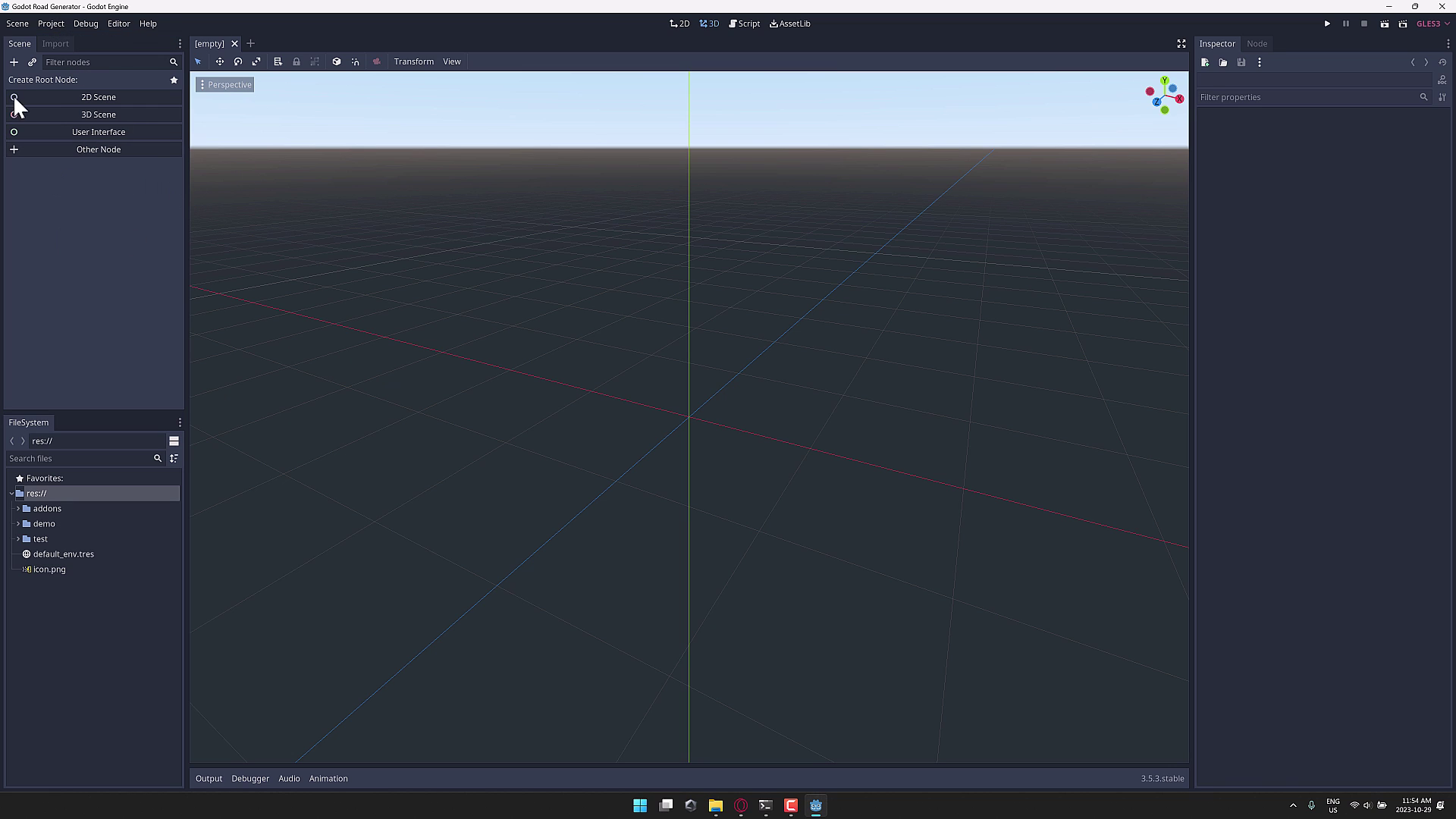
# Enable the road-generator plugin in the Project Settings and close the settings
pyautogui.click(53, 23)
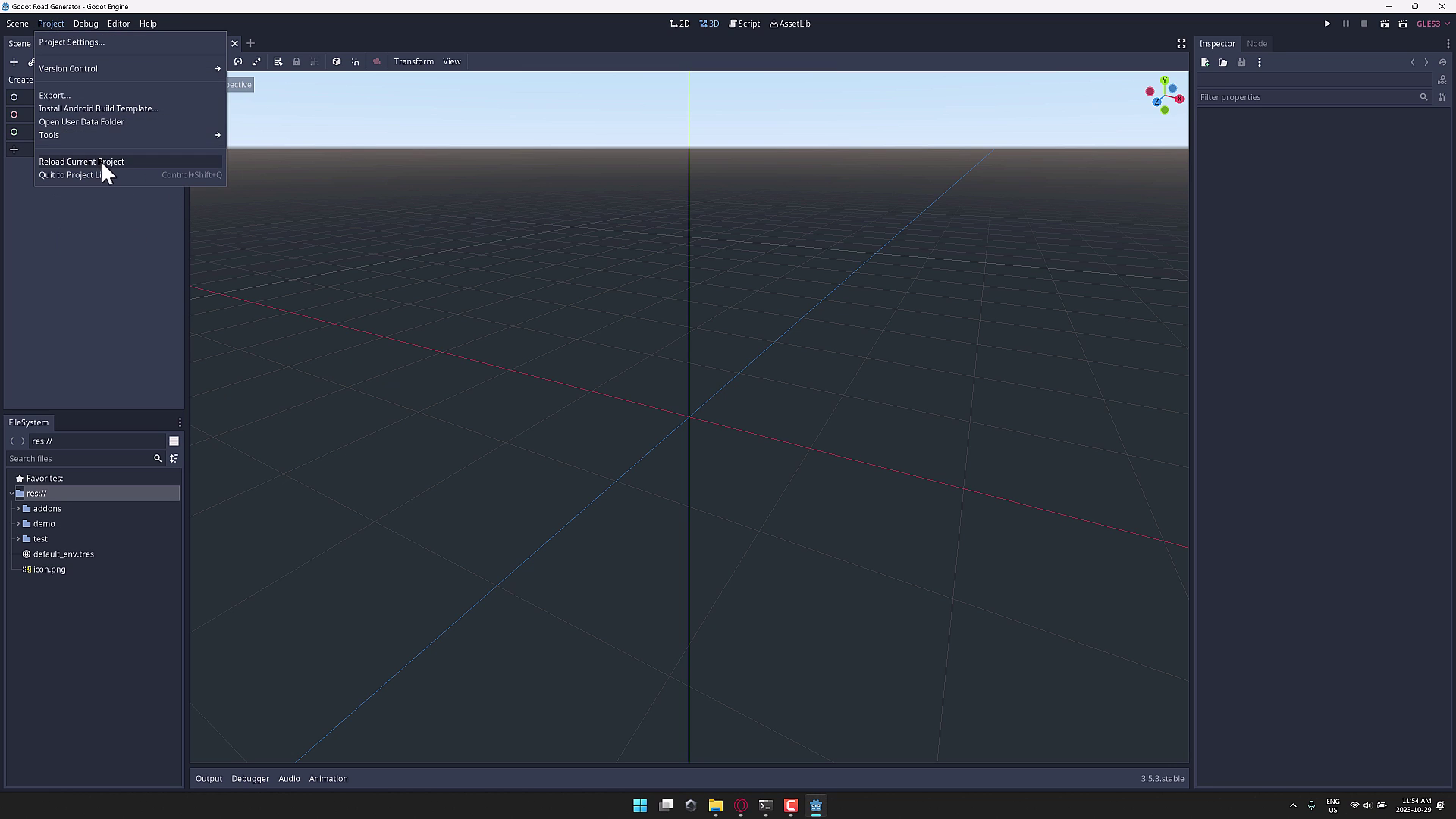
pyautogui.click(133, 288)
pyautogui.click(42, 28)
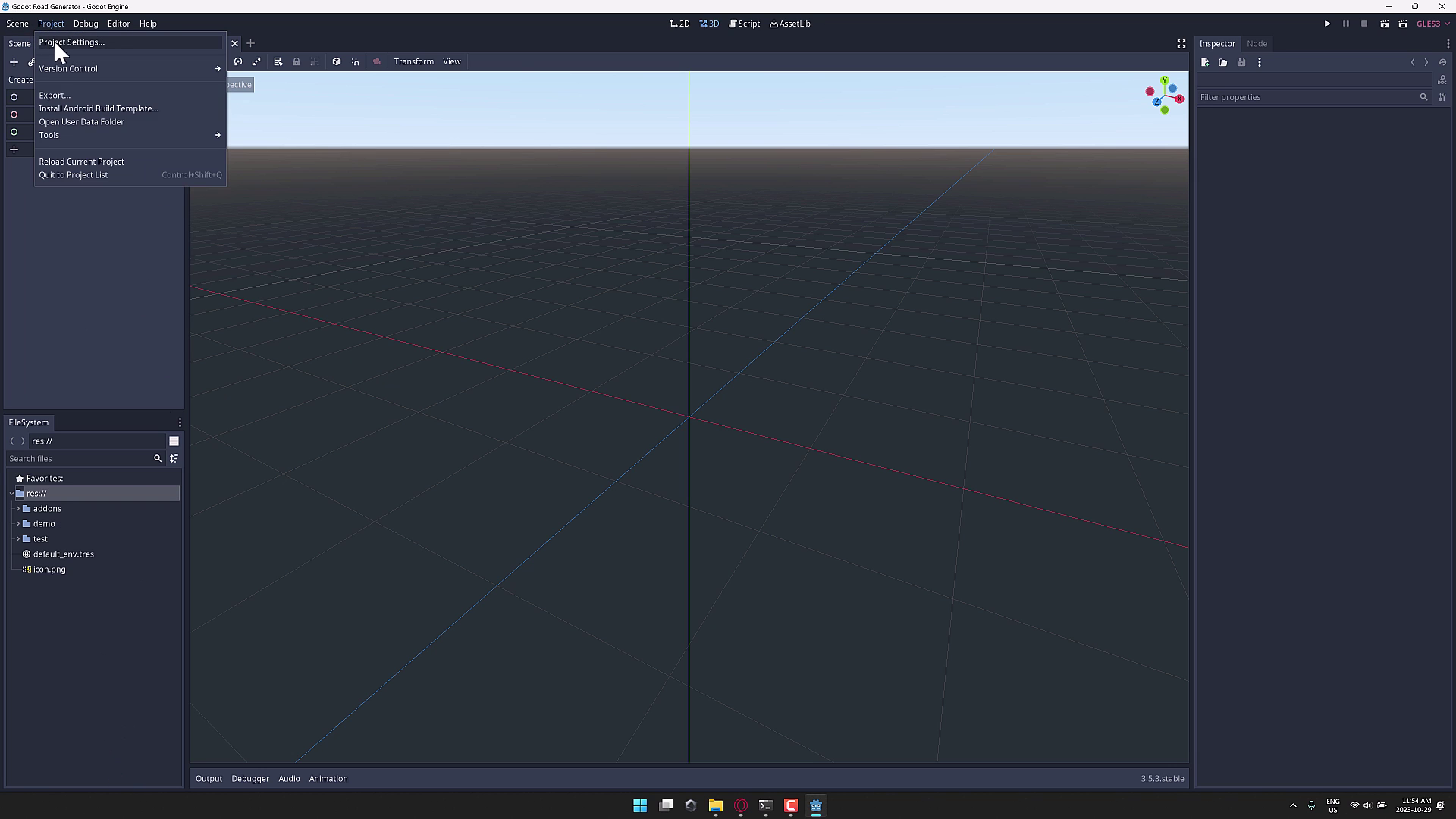
pyautogui.click(54, 40)
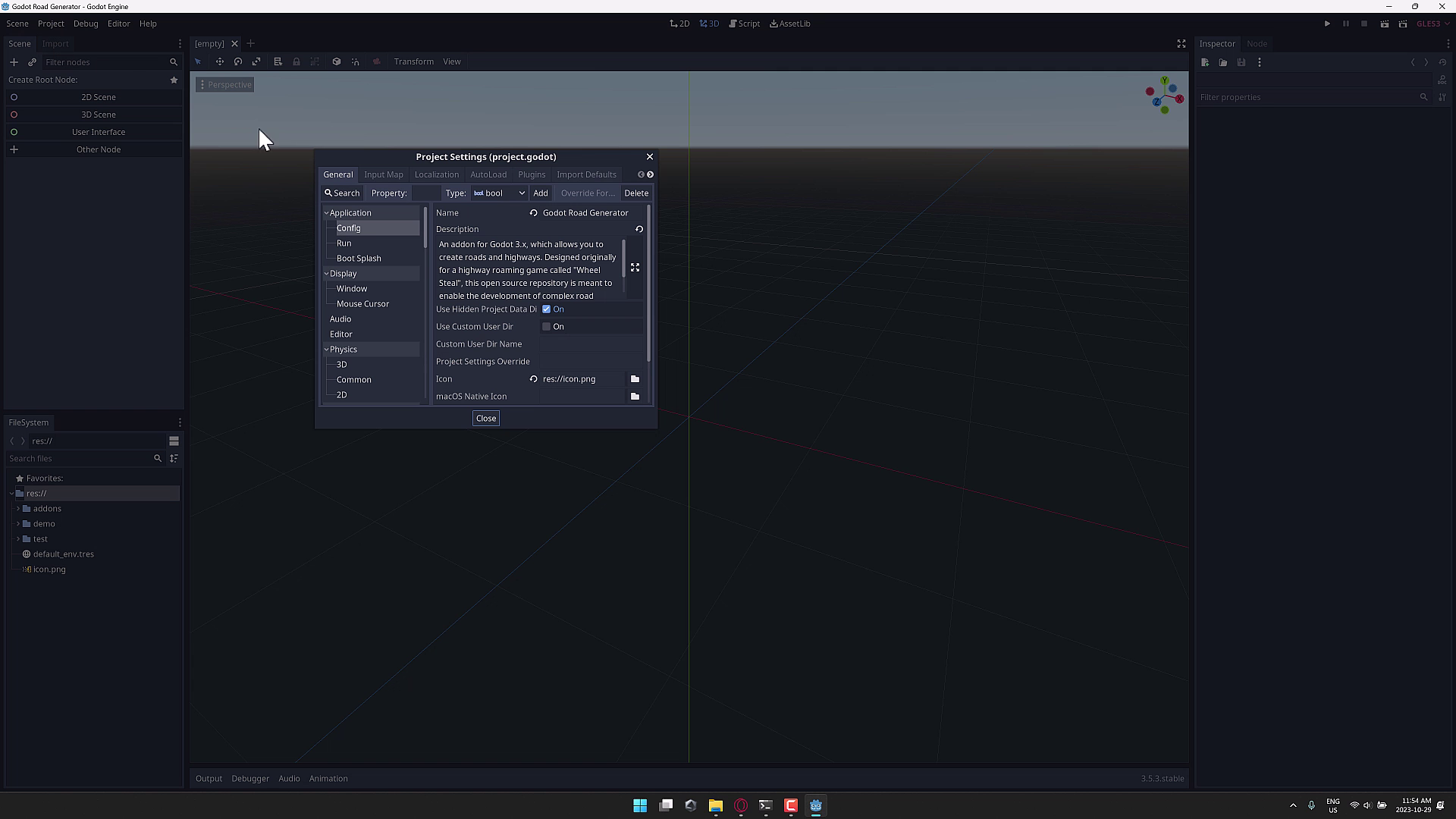
pyautogui.click(528, 175)
pyautogui.click(589, 229)
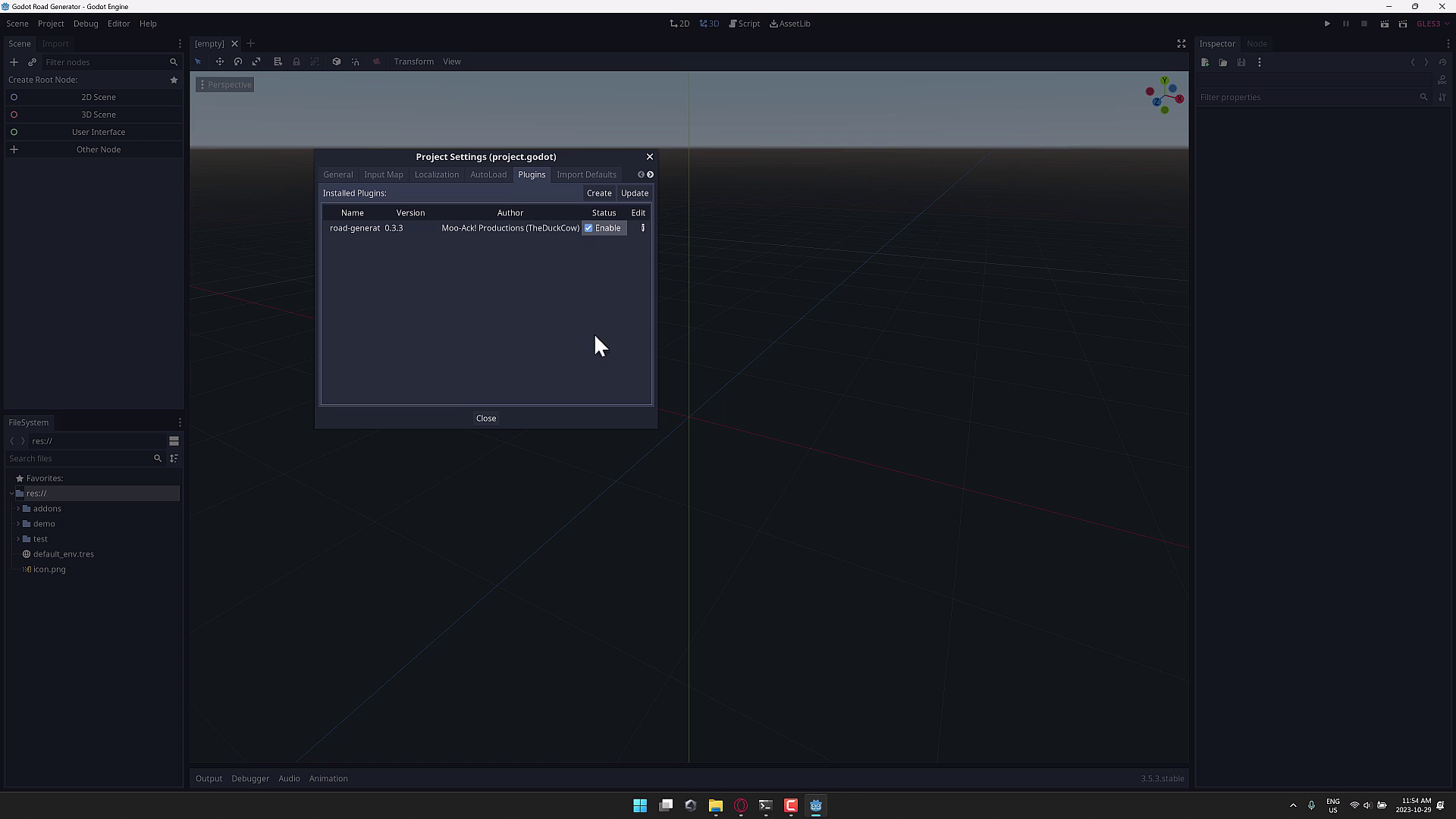
pyautogui.click(486, 418)
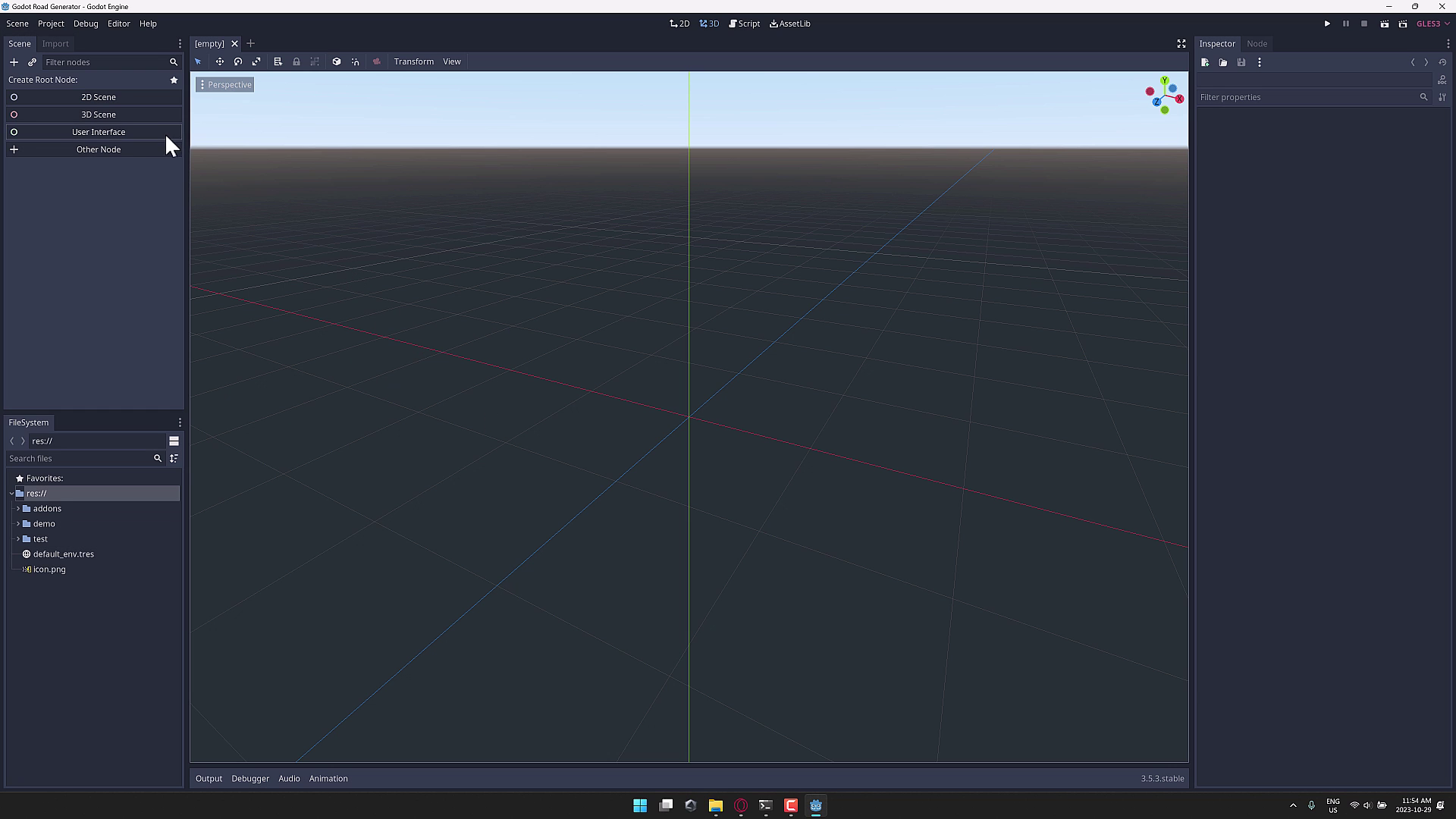
# Create a new 3D scene root and add a RoadManager node under it
pyautogui.click(107, 115)
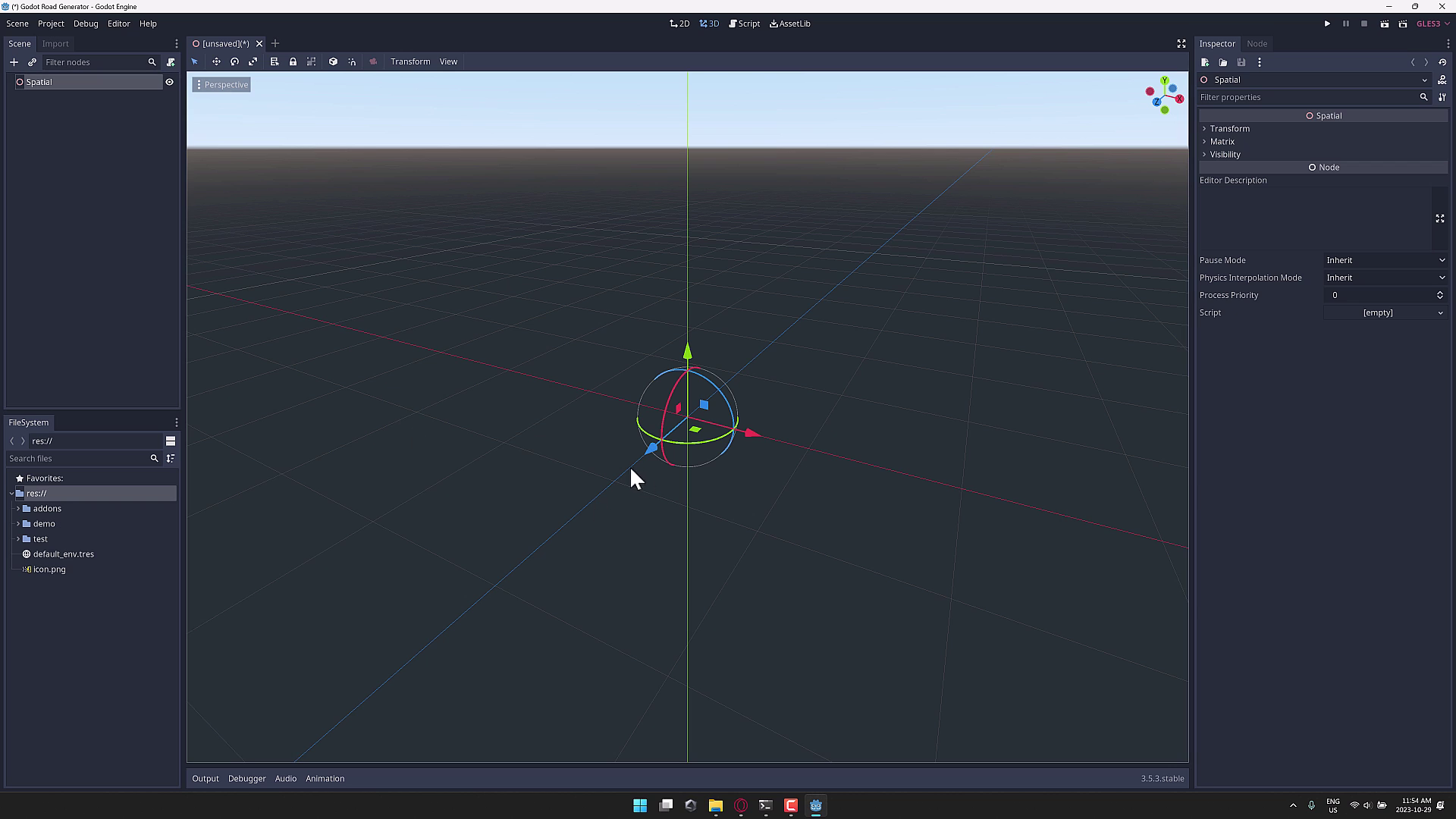
pyautogui.click(13, 61)
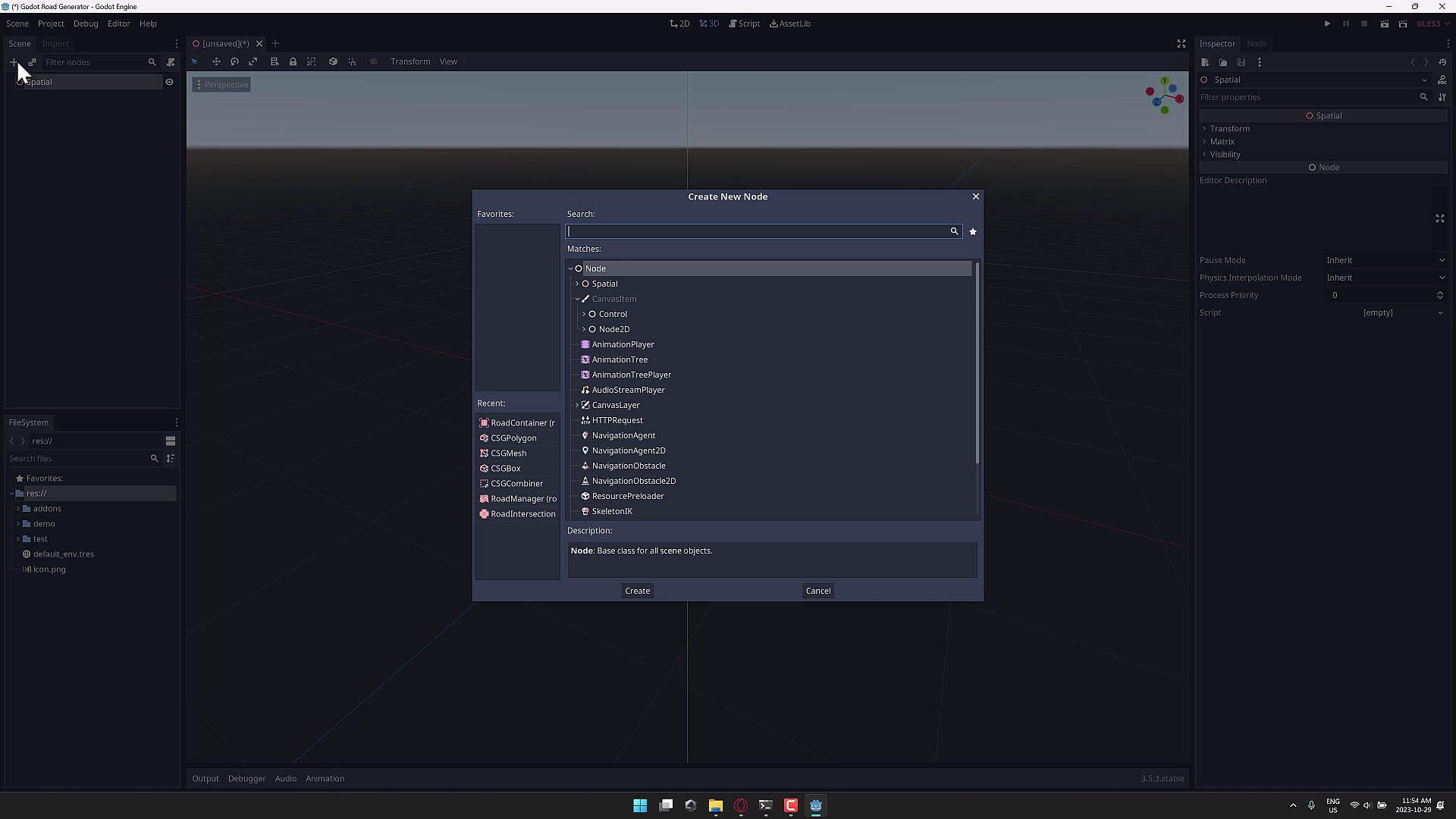
pyautogui.write('road')
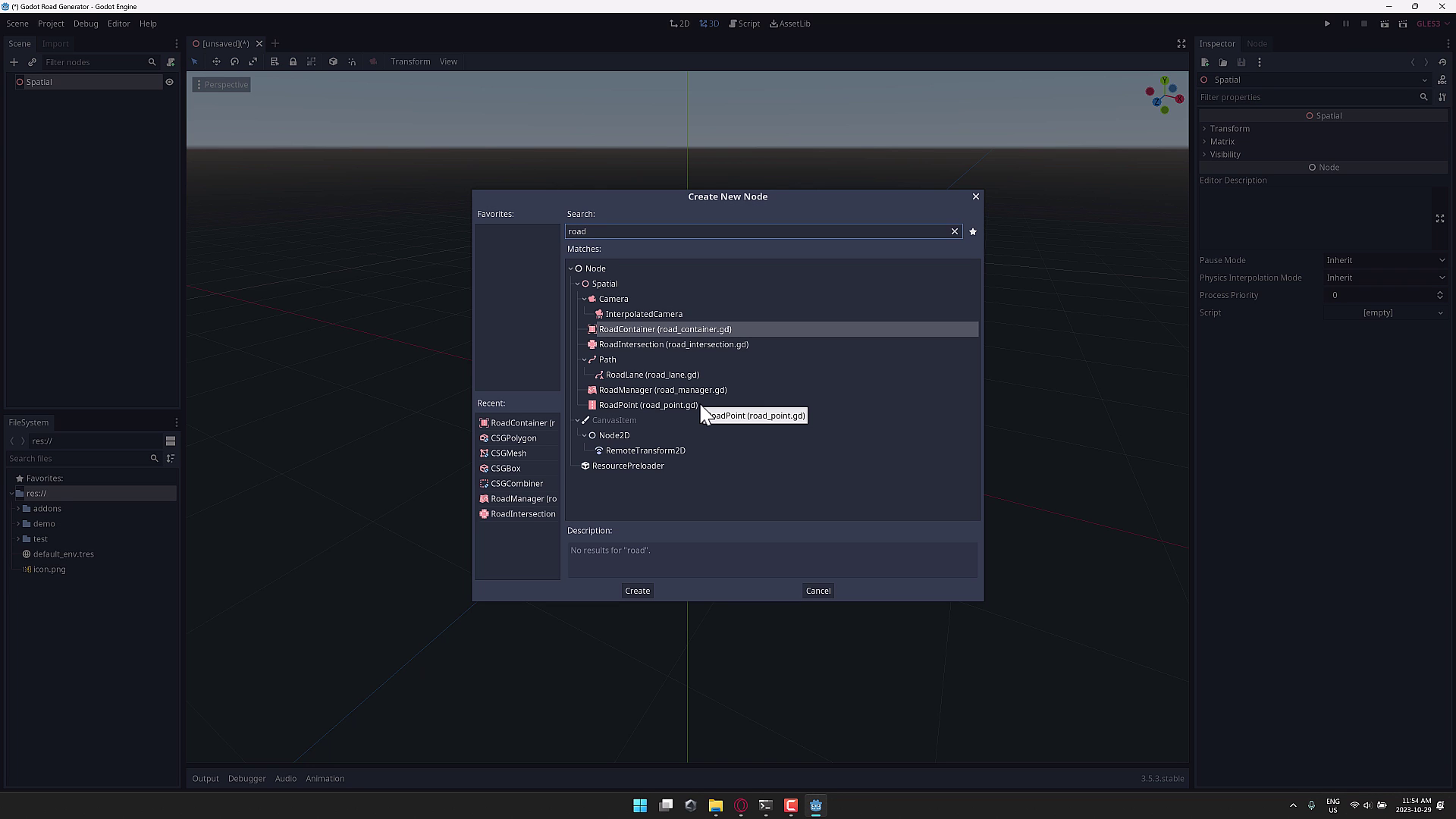
pyautogui.doubleClick(631, 388)
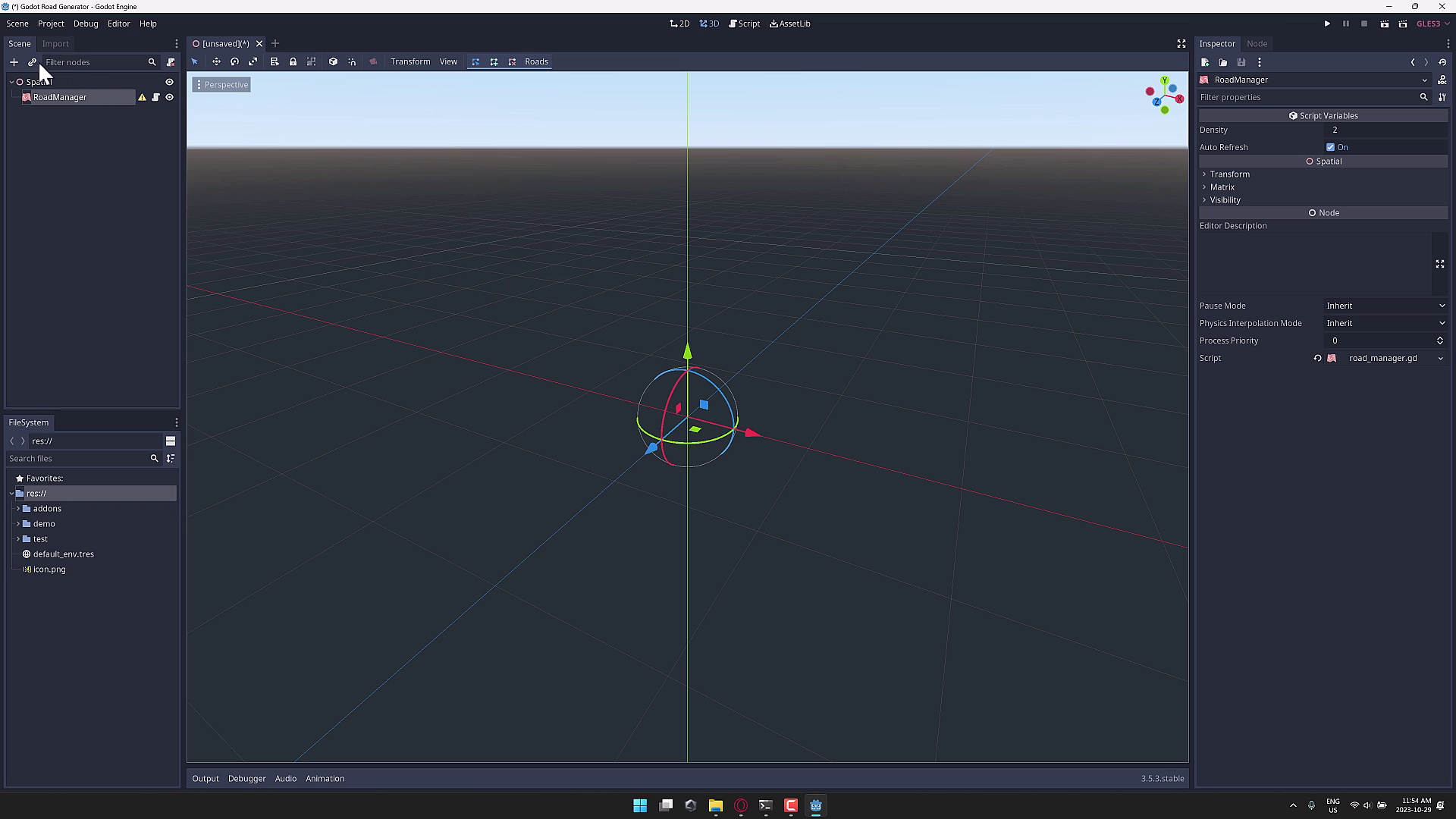
# Add a RoadContainer under the RoadManager and view the settings of its material resource
pyautogui.click(13, 61)
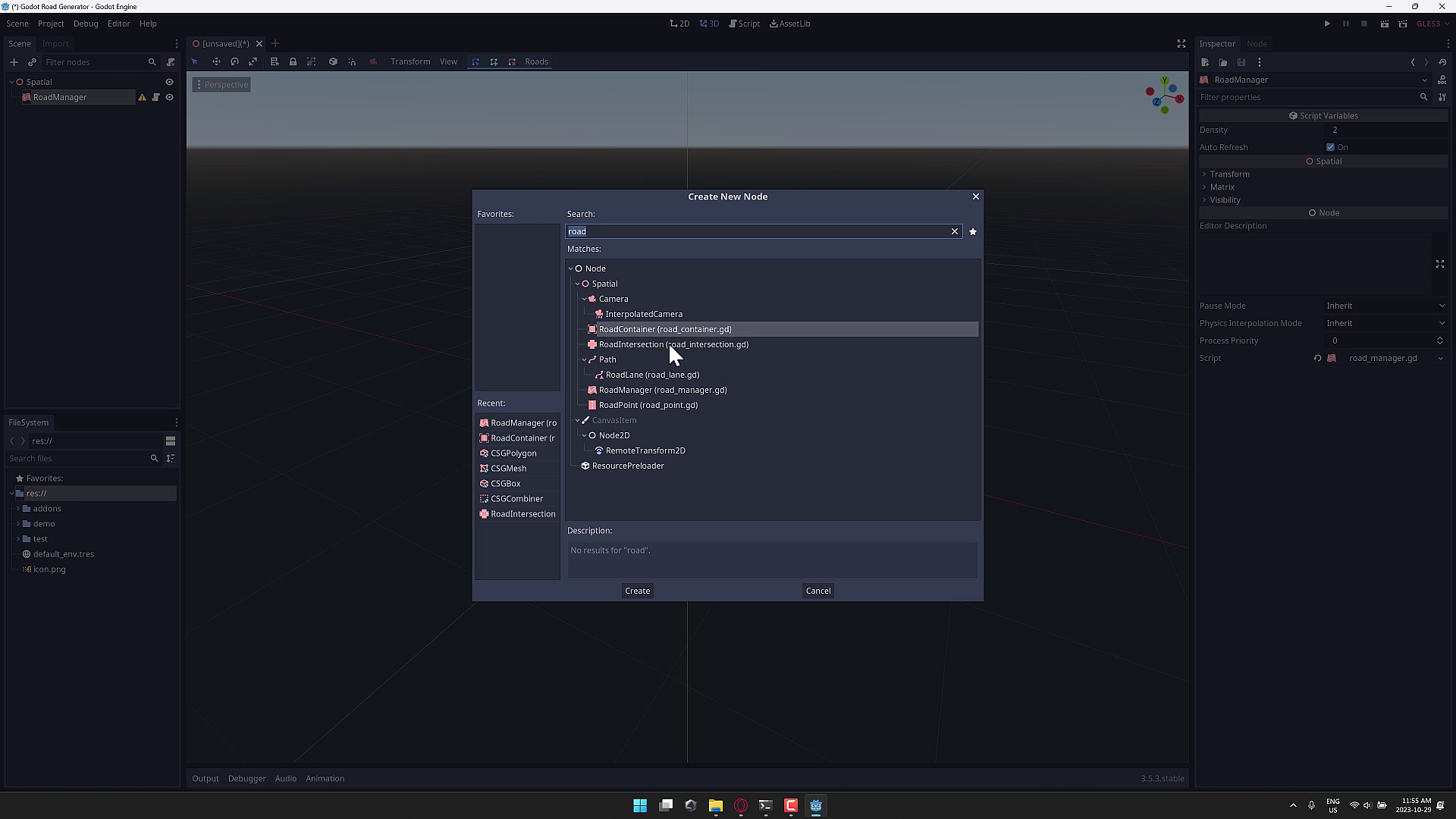
pyautogui.doubleClick(639, 330)
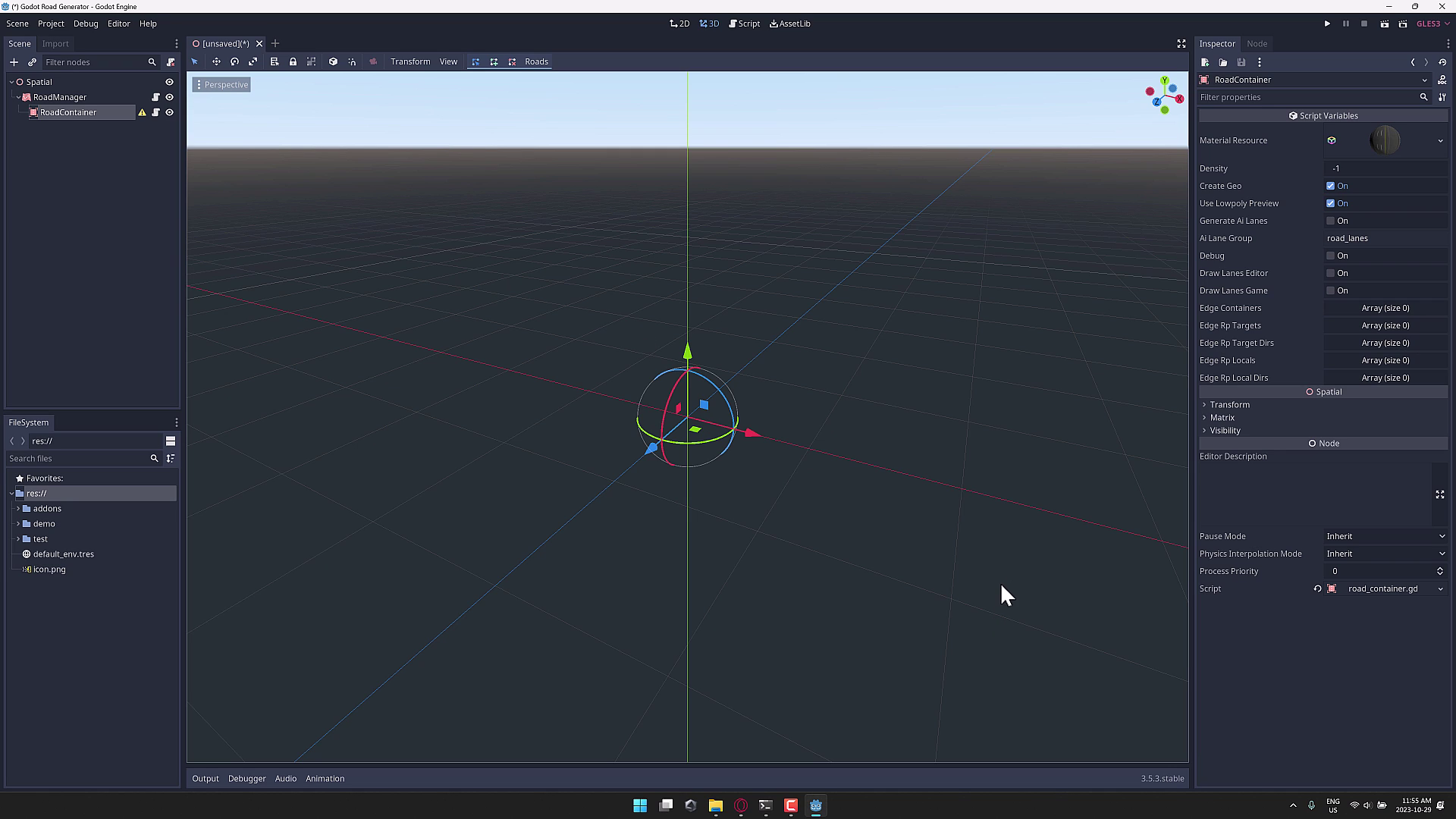
pyautogui.click(1389, 140)
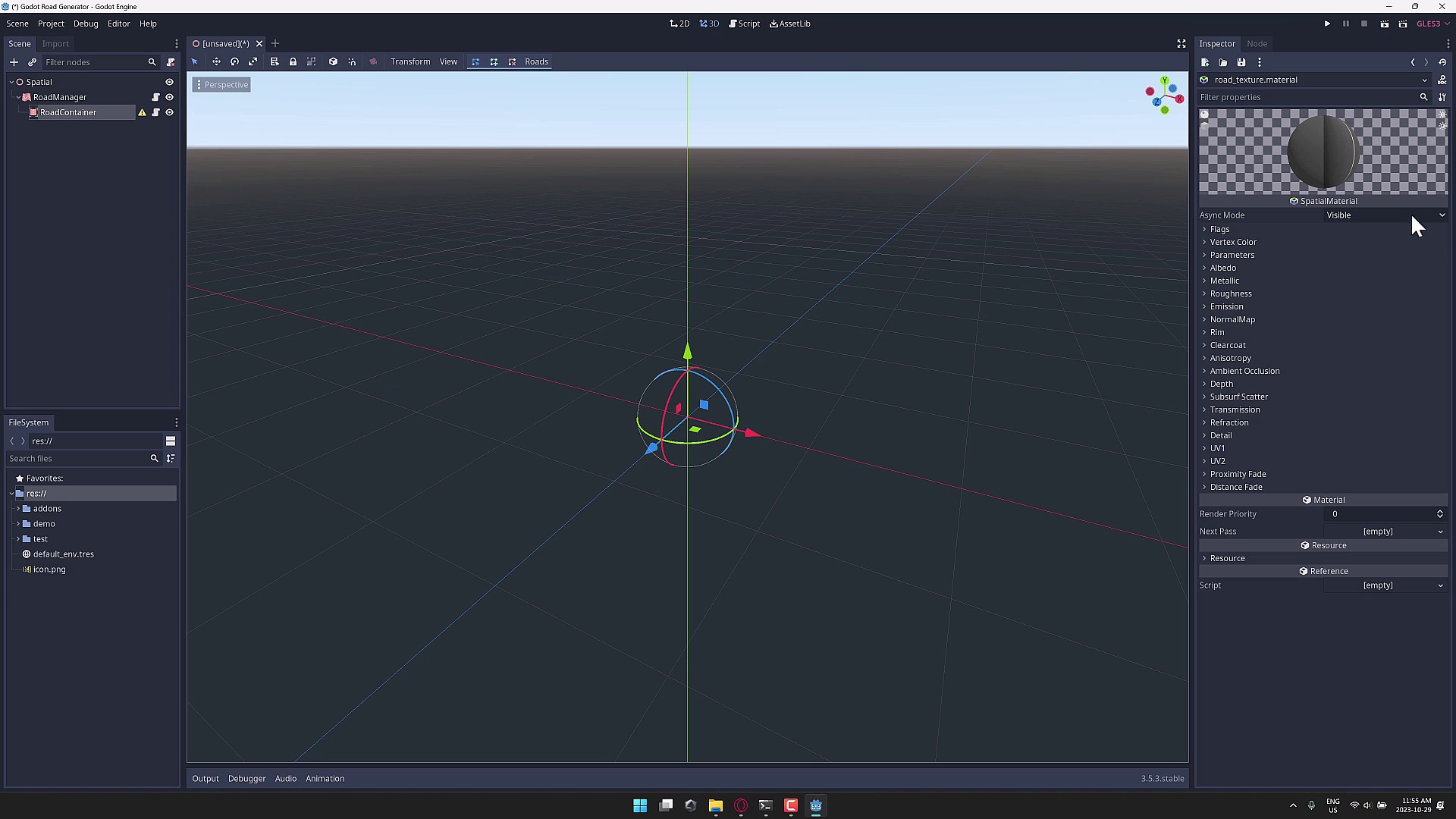
pyautogui.click(1413, 62)
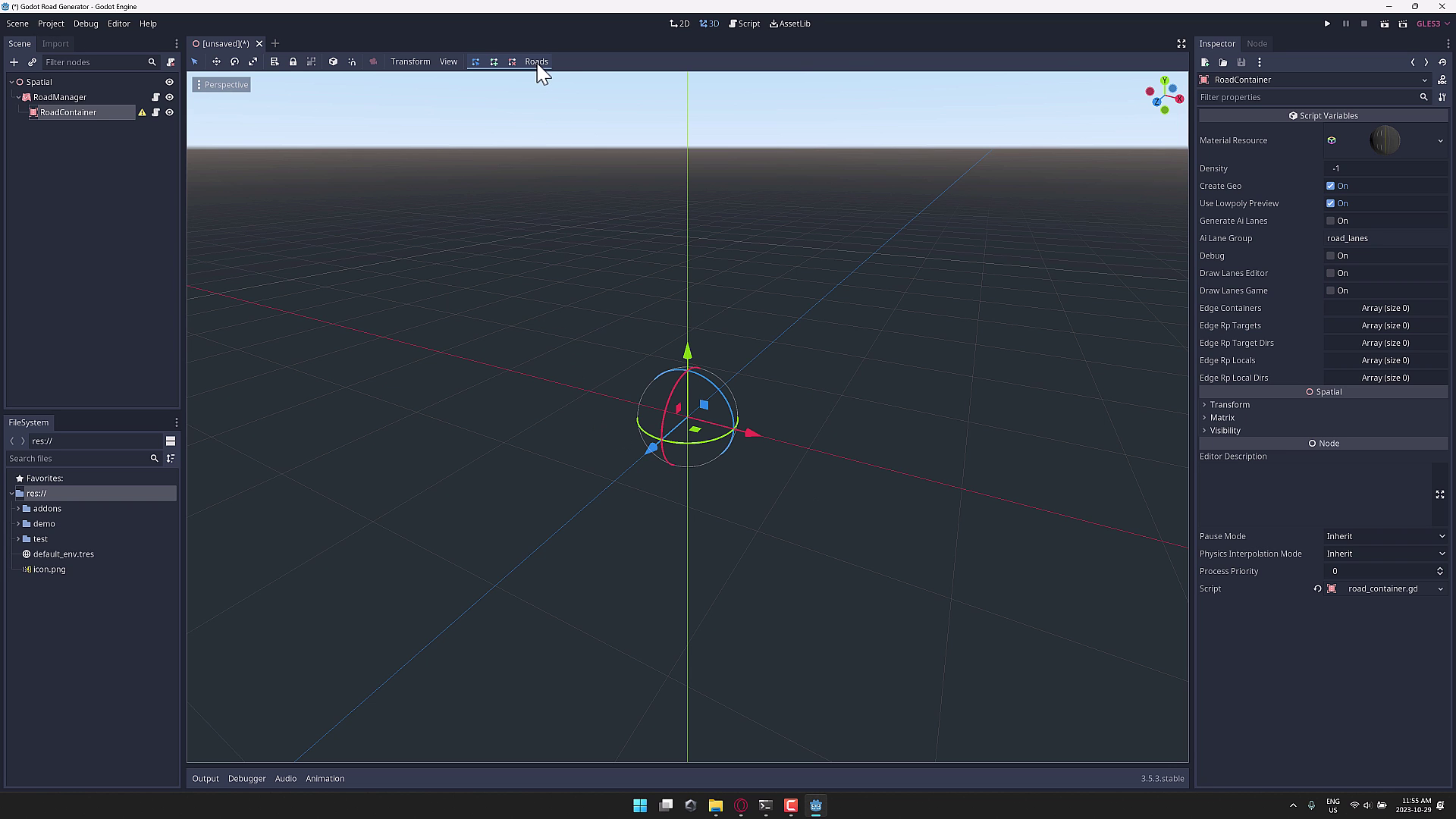
# Add a preset 2x2 road to the RoadContainer
pyautogui.moveTo(753, 299); pyautogui.dragTo(744, 334, button='middle')
pyautogui.scroll(1, 744, 326)
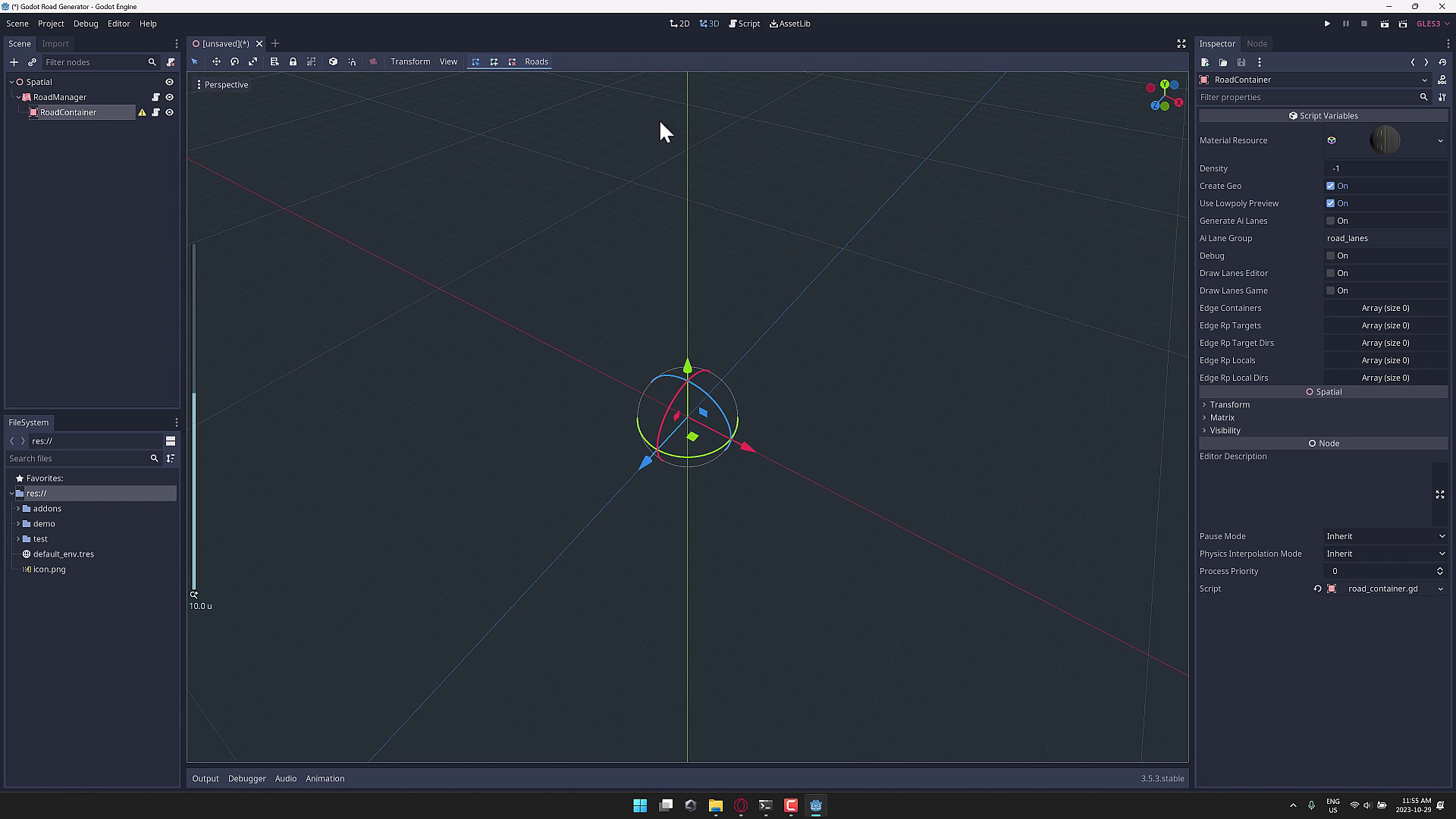
pyautogui.click(540, 61)
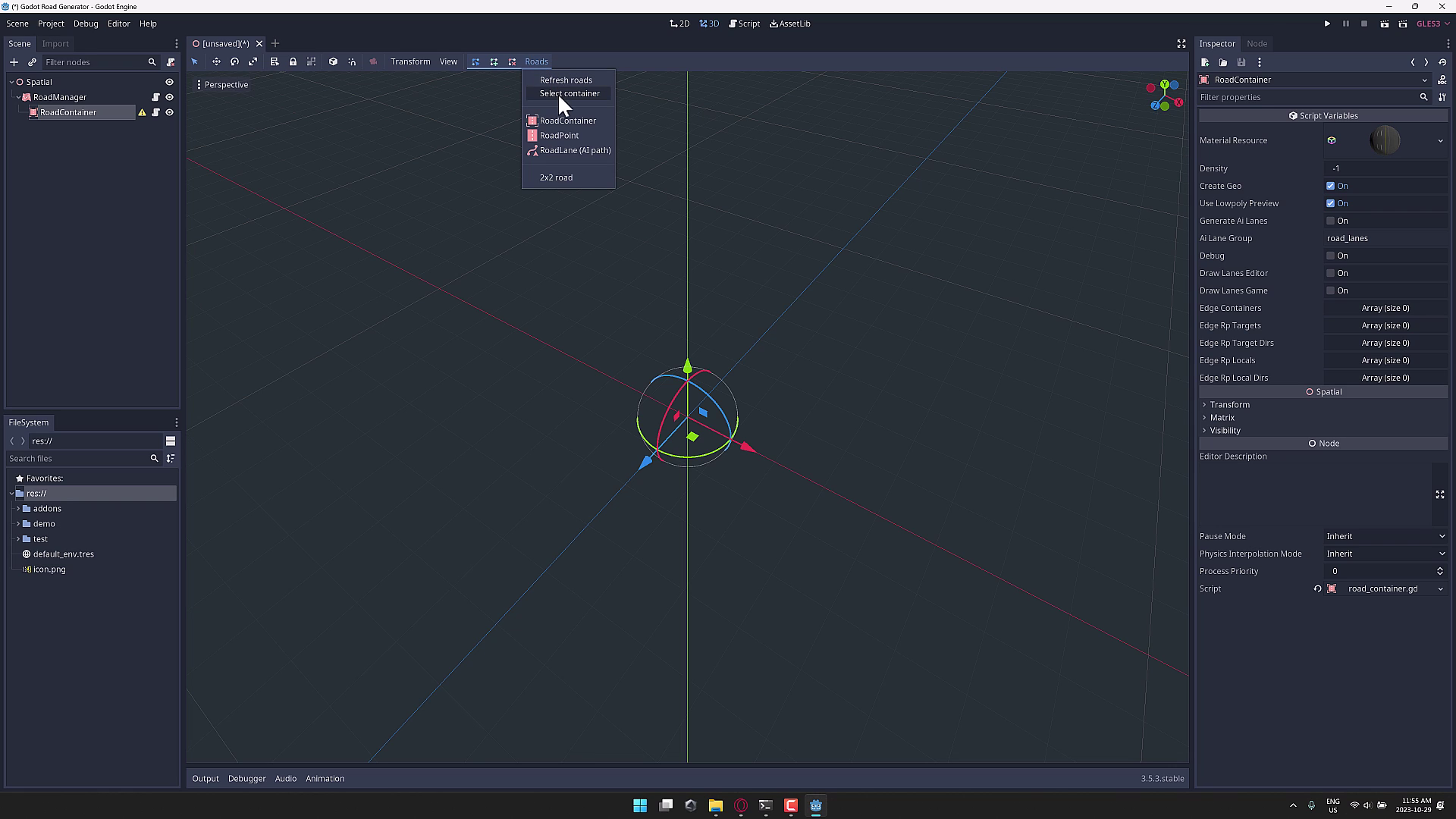
pyautogui.click(559, 177)
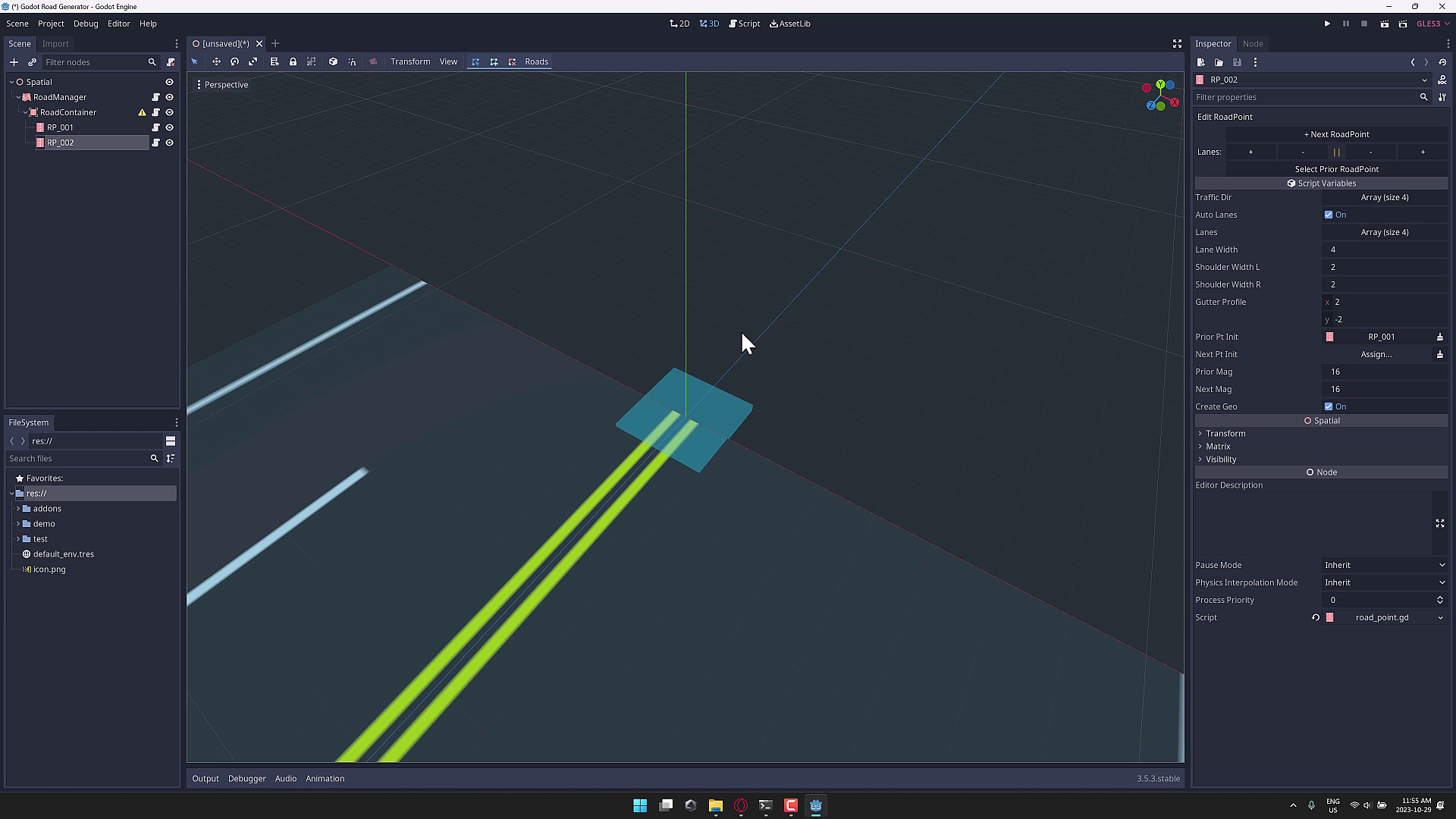
# Widen the road at RP_002 to five lanes by pulling out its lane handle
pyautogui.scroll(-5, 925, 429)
pyautogui.moveTo(925, 430); pyautogui.dragTo(750, 356, button='middle')
pyautogui.moveTo(652, 185); pyautogui.dragTo(671, 180)
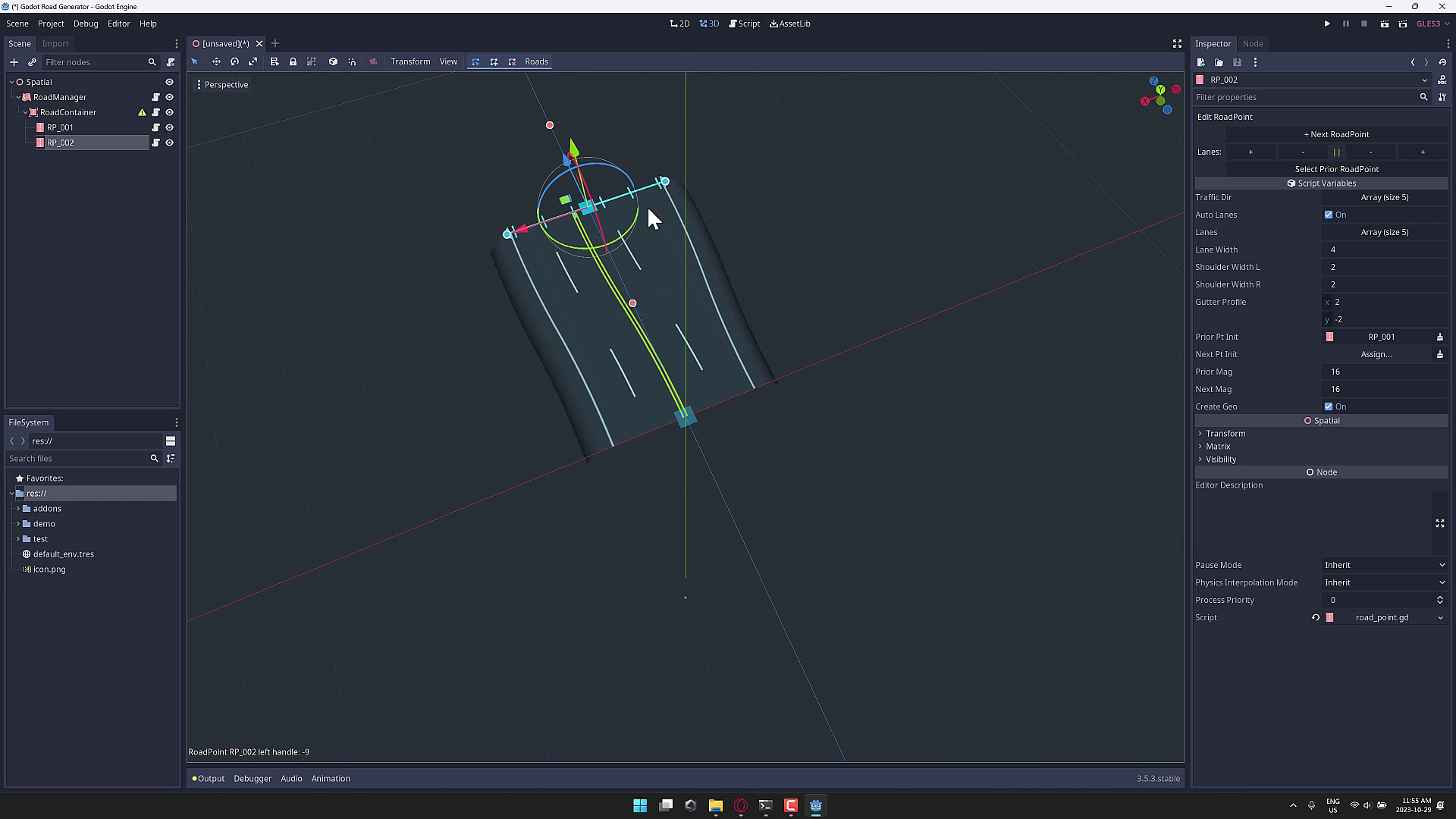
# Switch to adding road points and extend the road from RP_002 with four points, RP_003 to RP_006, curving back around
pyautogui.scroll(-8, 778, 272)
pyautogui.moveTo(680, 99); pyautogui.dragTo(827, 225, button='middle')
pyautogui.scroll(-9, 827, 224)
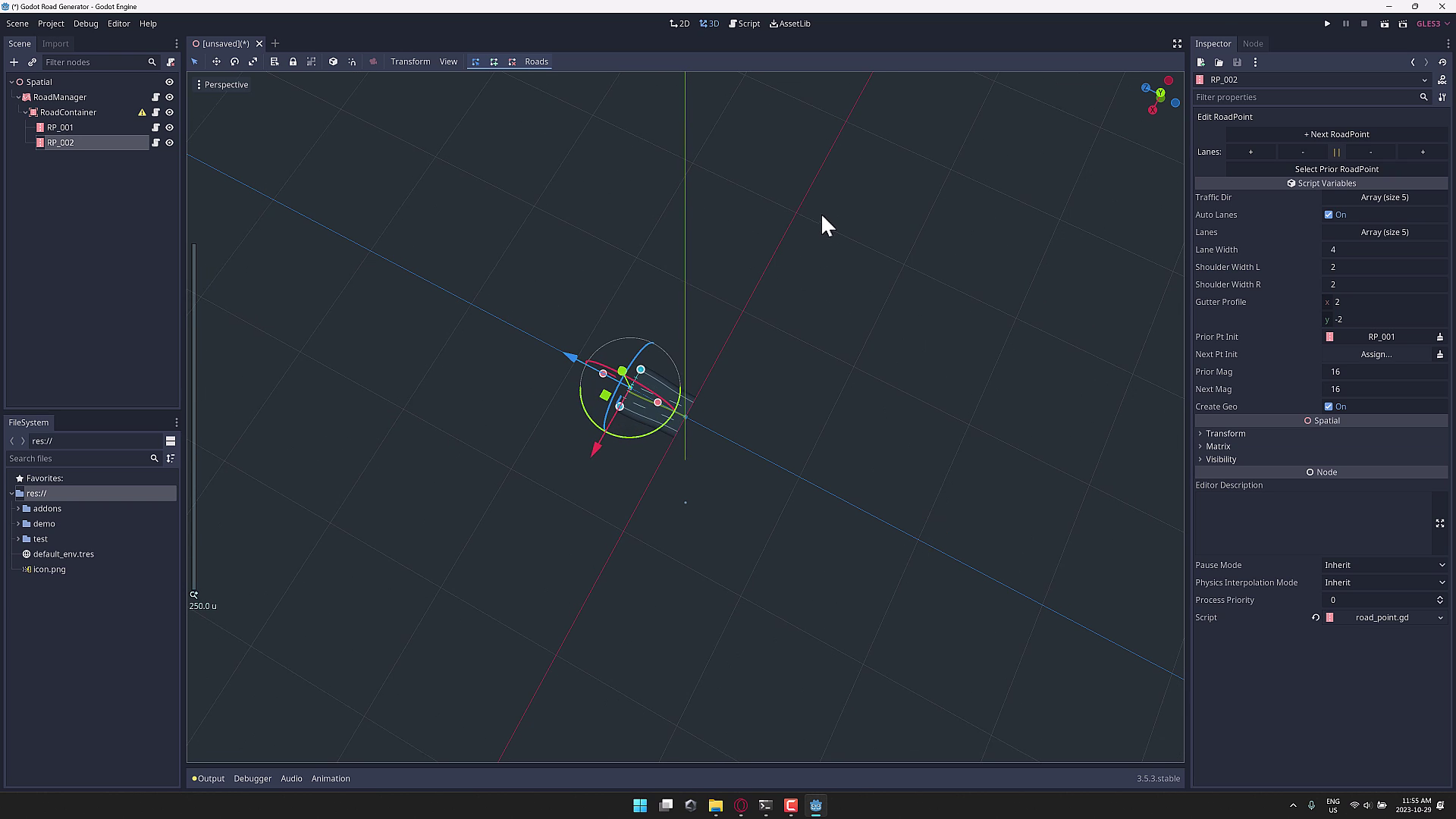
pyautogui.click(494, 62)
pyautogui.click(410, 267)
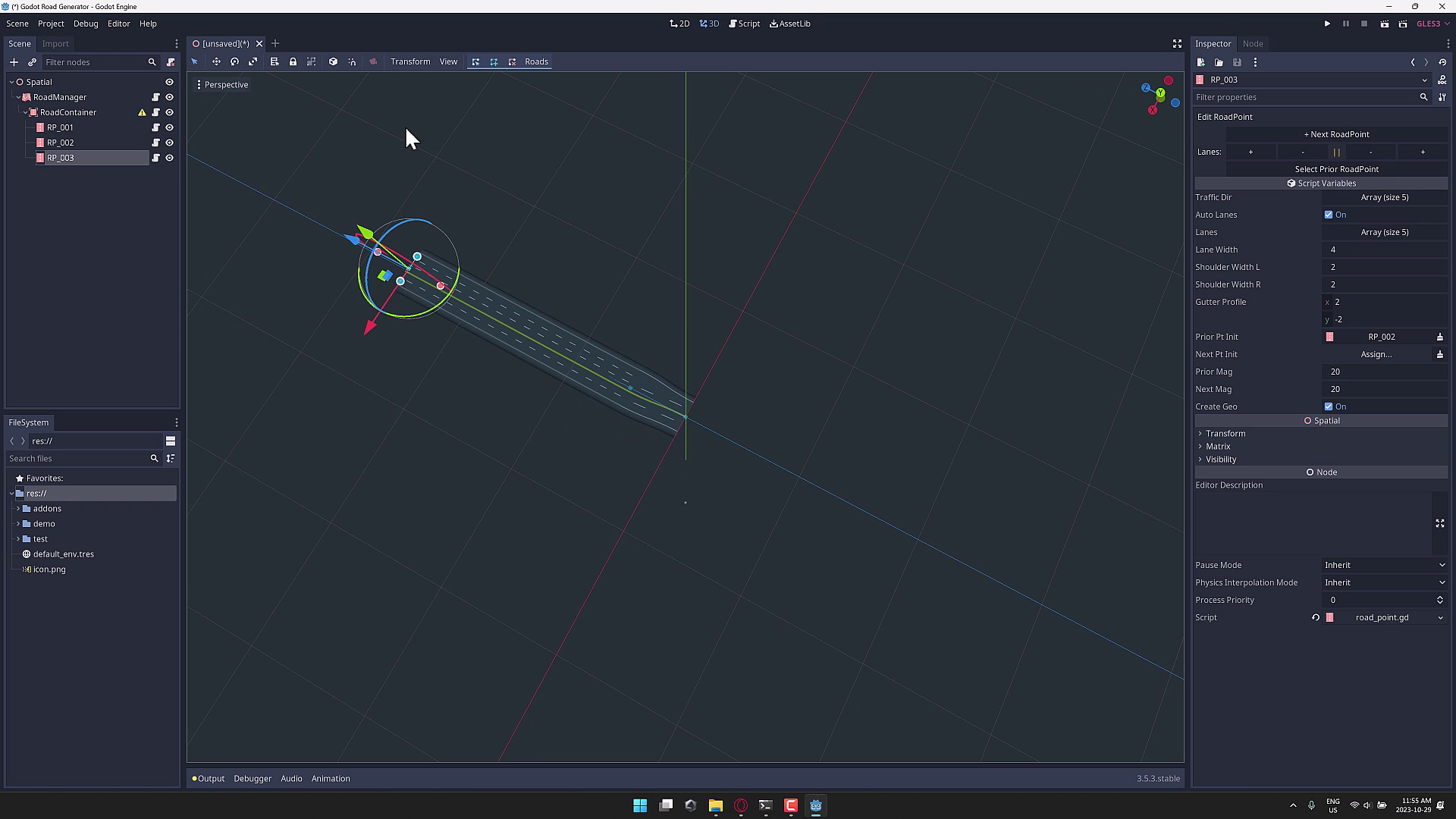
pyautogui.scroll(-2, 400, 110)
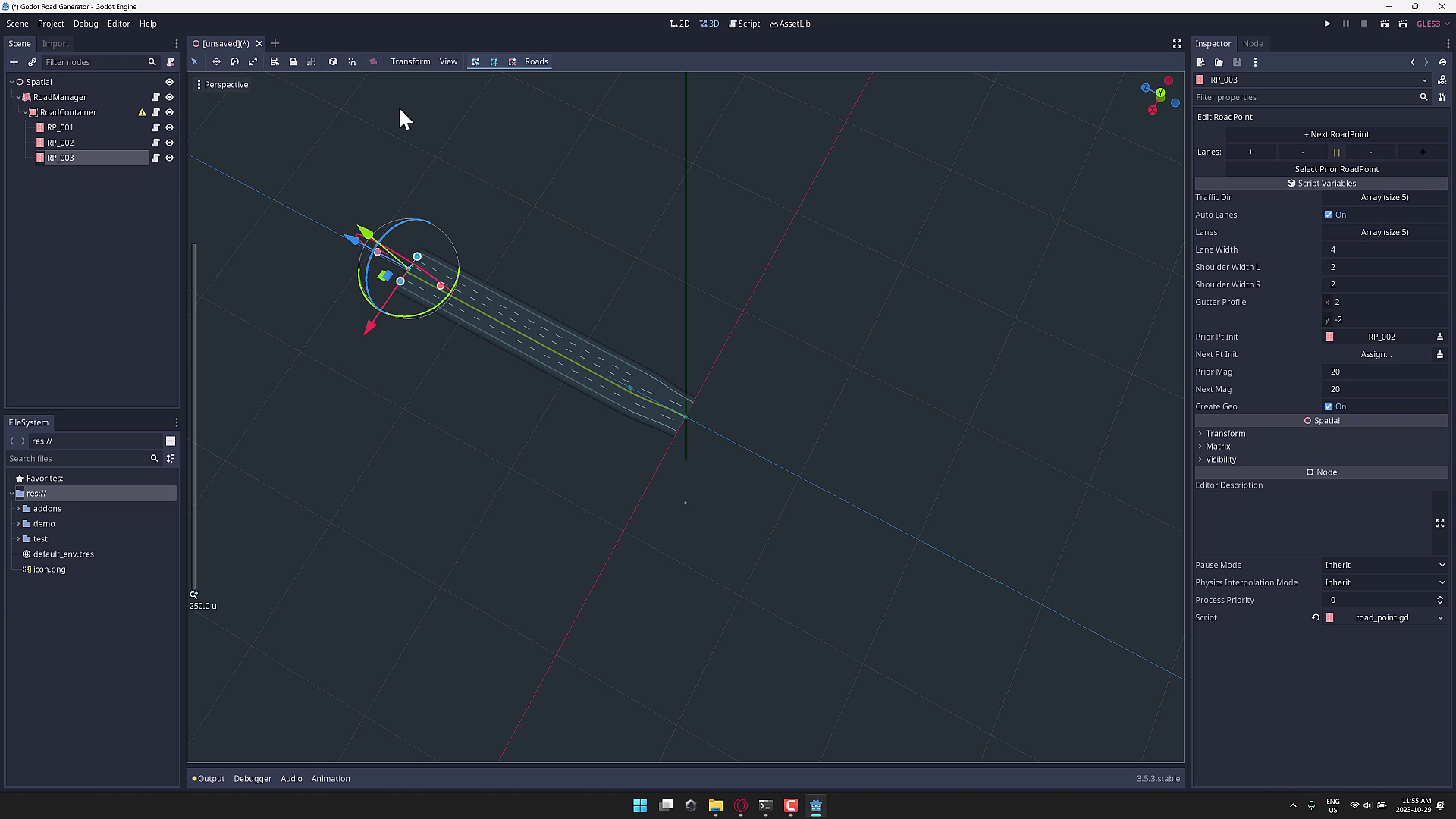
pyautogui.click(293, 123)
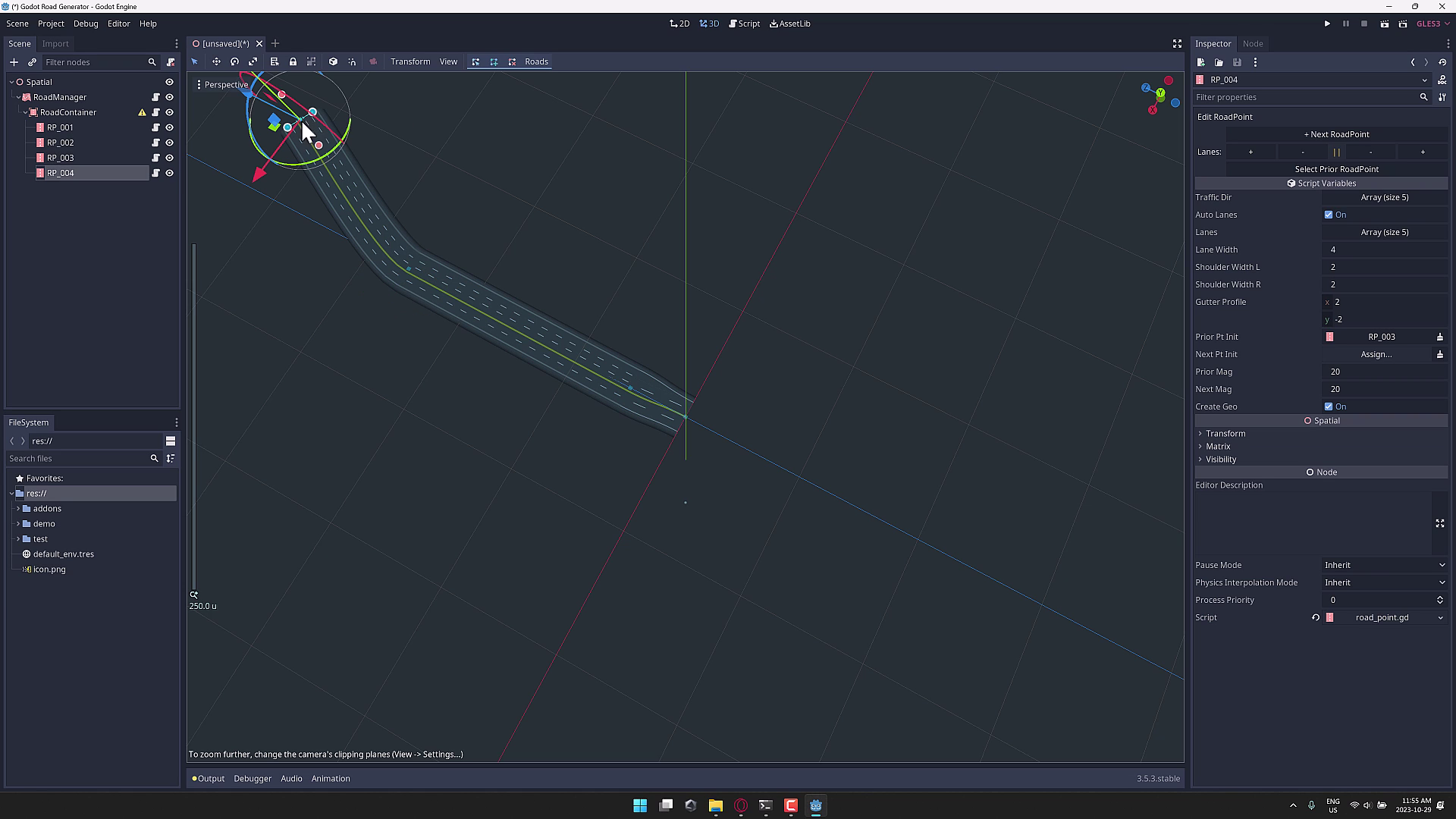
pyautogui.click(610, 90)
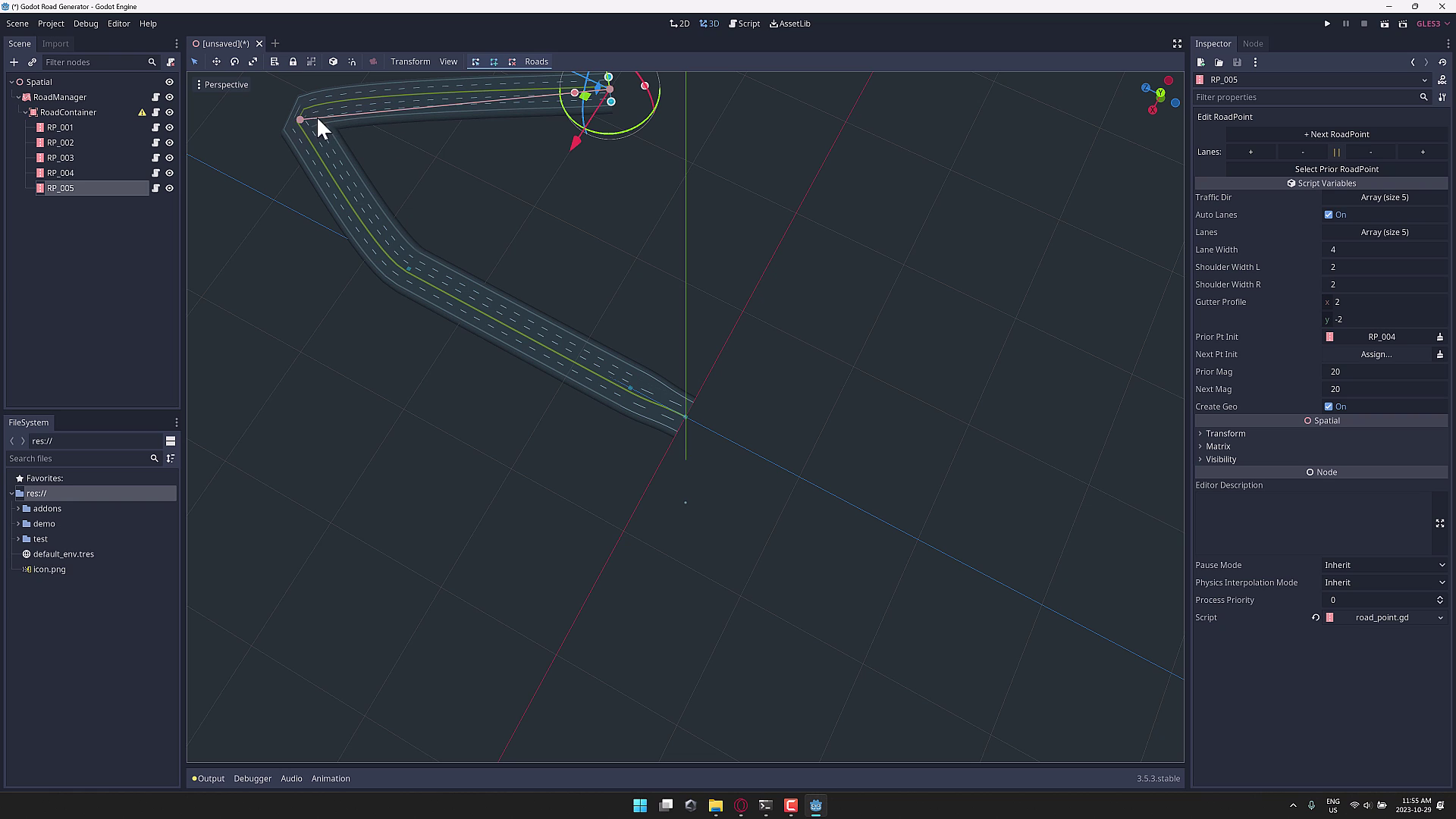
pyautogui.click(782, 184)
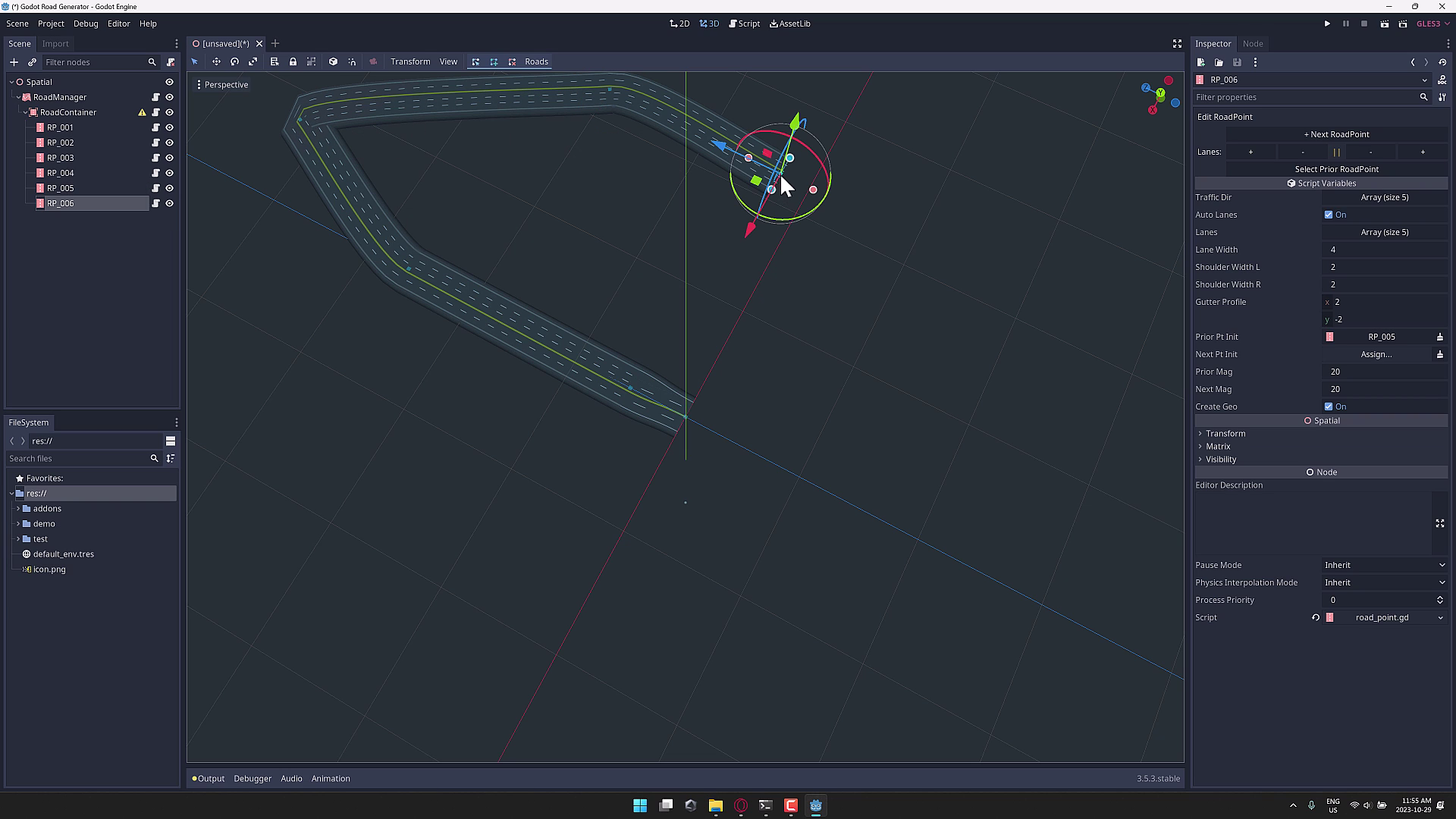
# Add road points RP_007 to RP_011 around the remaining side and connect RP_011 to RP_001 to close the loop
pyautogui.click(1024, 310)
pyautogui.click(1140, 553)
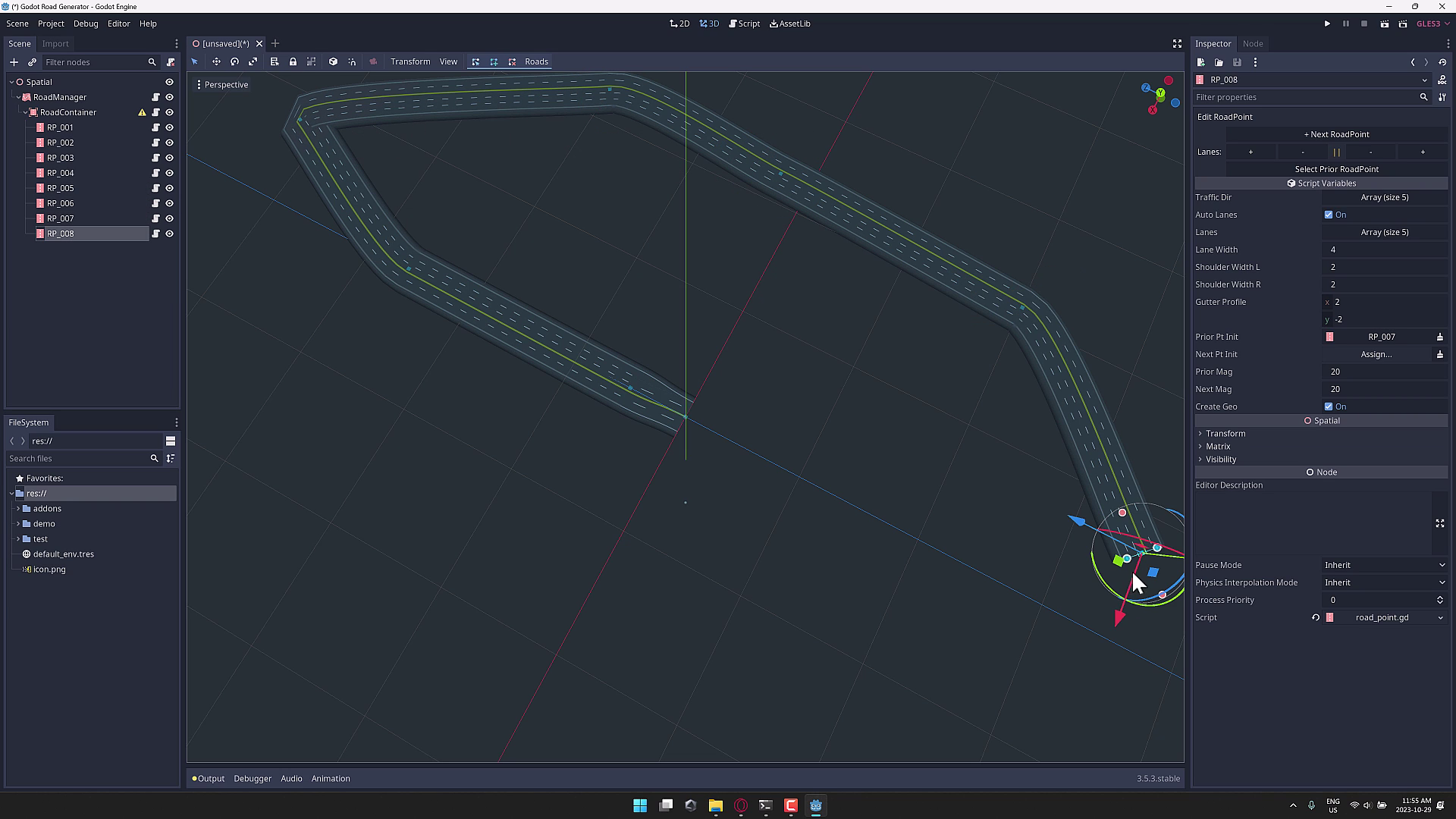
pyautogui.click(1020, 691)
pyautogui.click(785, 721)
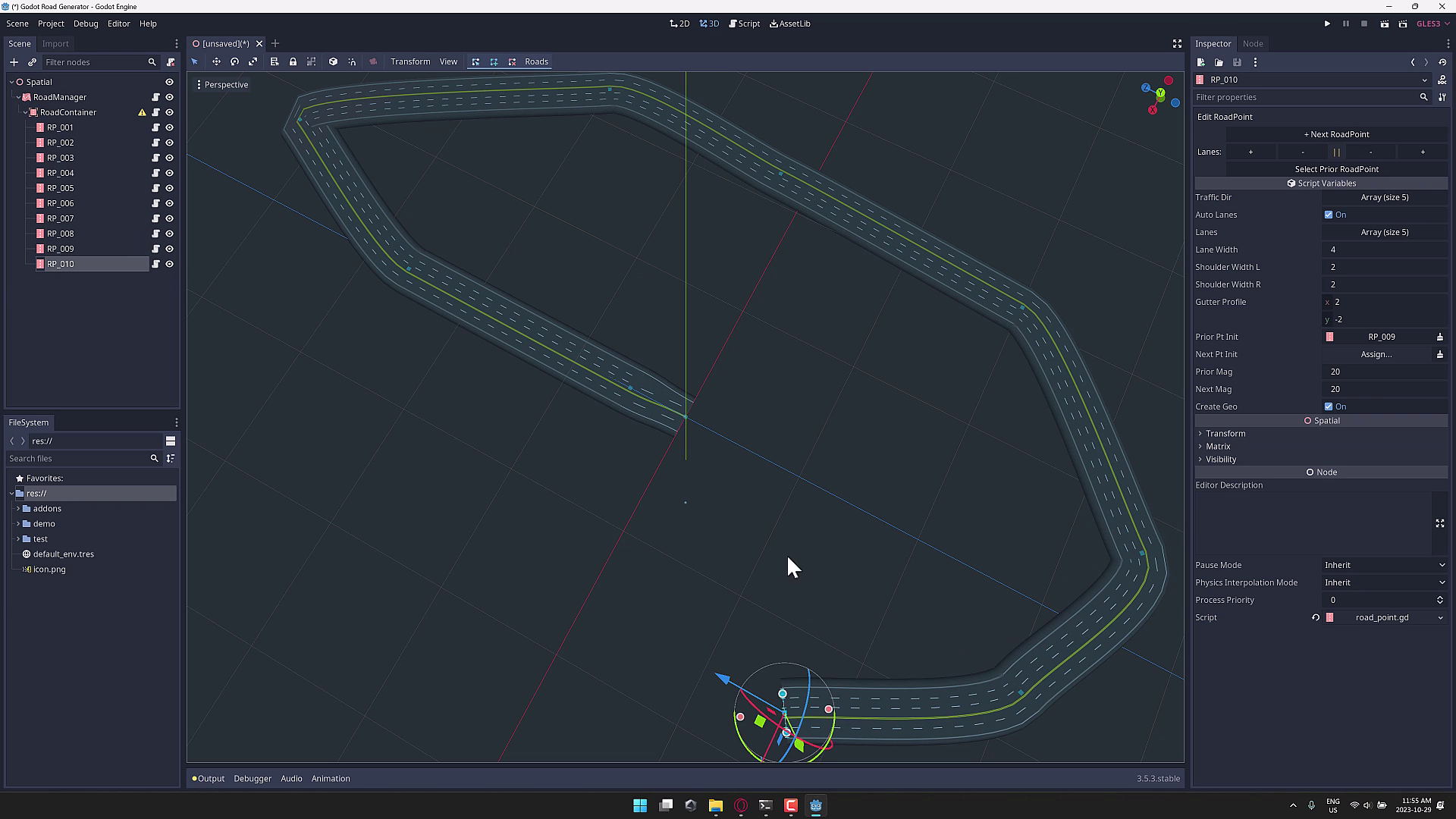
pyautogui.click(756, 523)
pyautogui.click(685, 417)
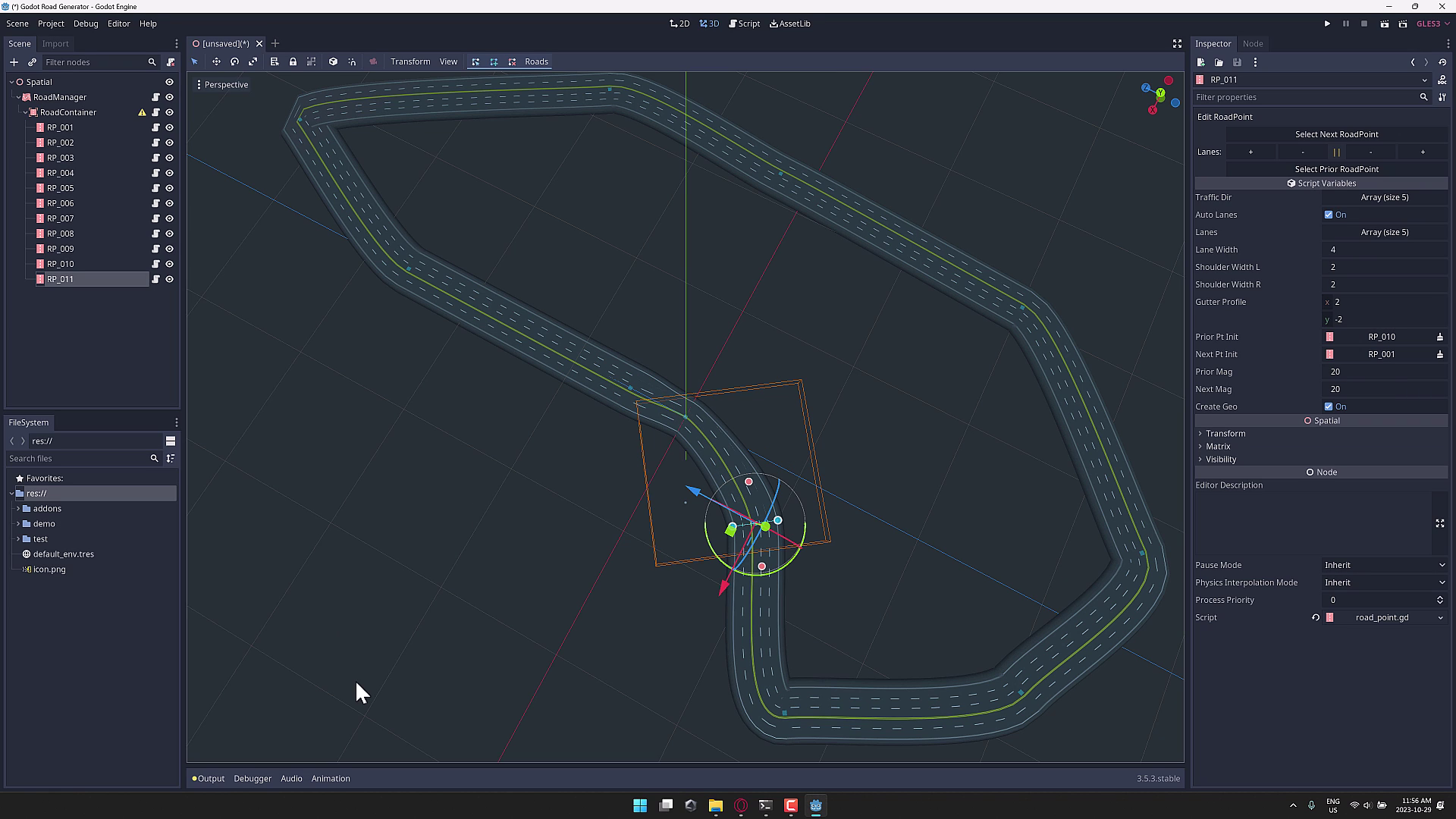
# Return to selection mode, select corner point RP_004 and move it inward along its red and blue axes
pyautogui.click(475, 62)
pyautogui.moveTo(516, 113); pyautogui.dragTo(293, 123, button='middle')
pyautogui.click(340, 152)
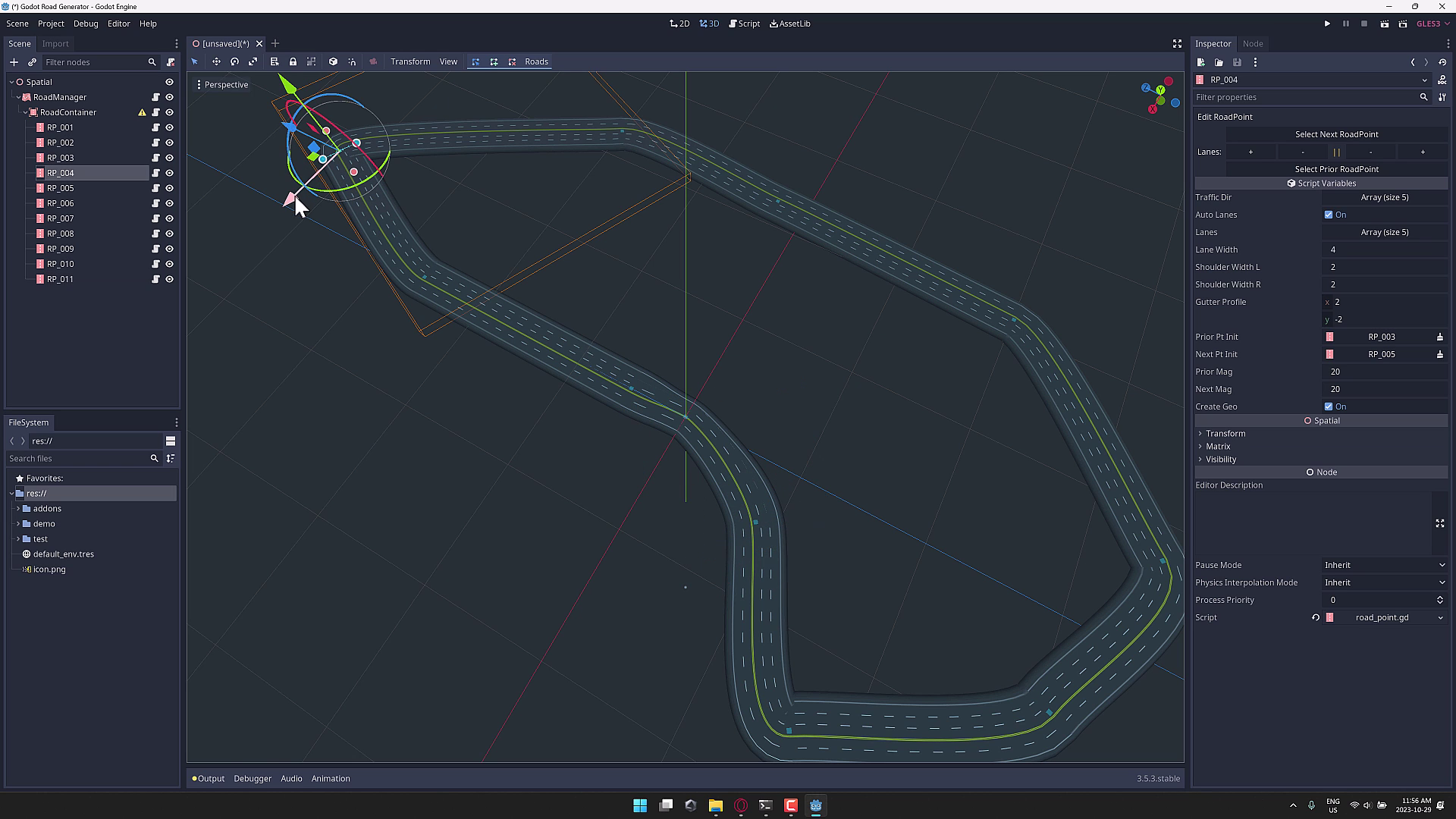
pyautogui.moveTo(294, 194); pyautogui.dragTo(339, 180)
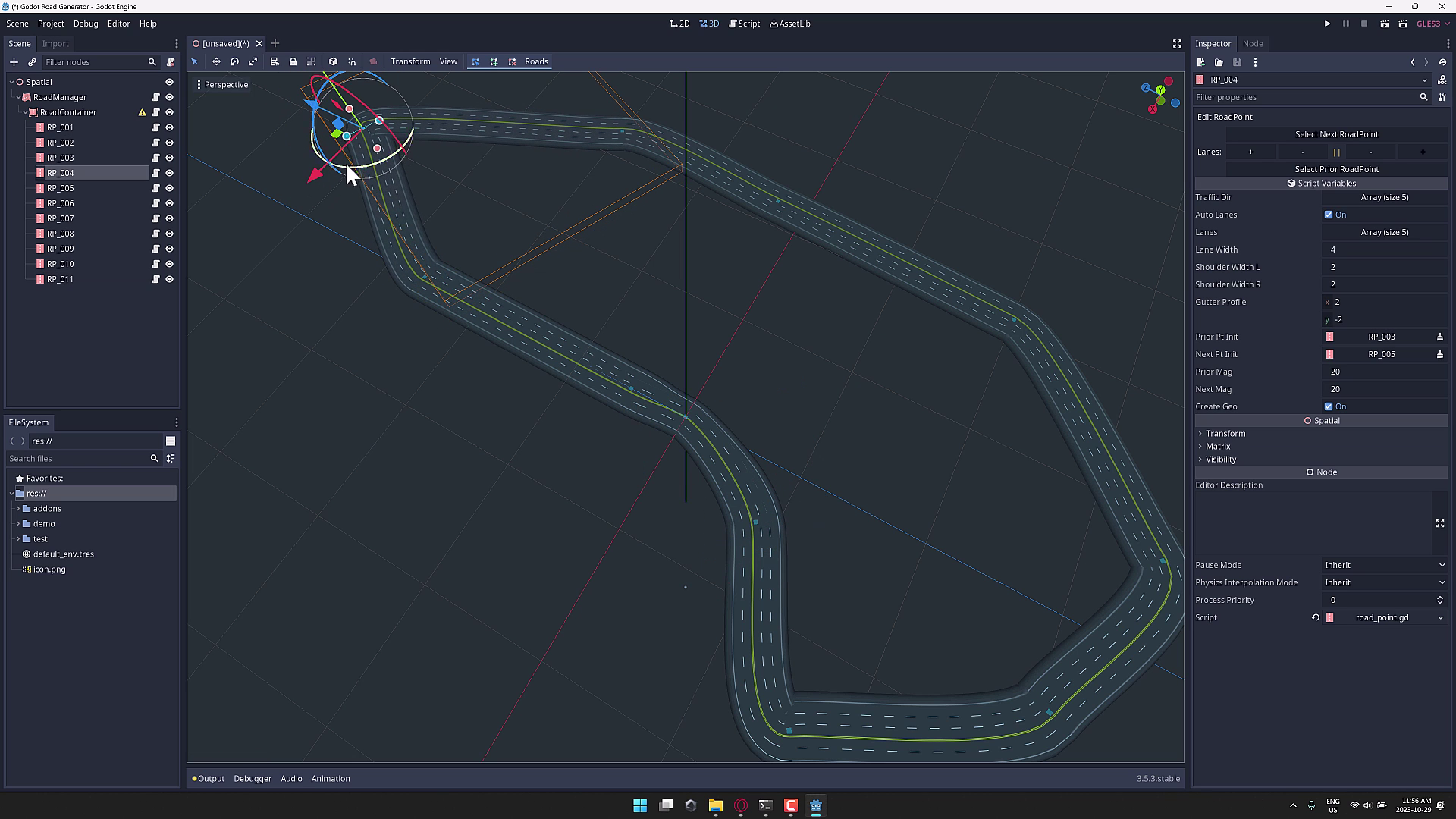
pyautogui.moveTo(315, 108); pyautogui.dragTo(409, 144)
pyautogui.scroll(8, 485, 162)
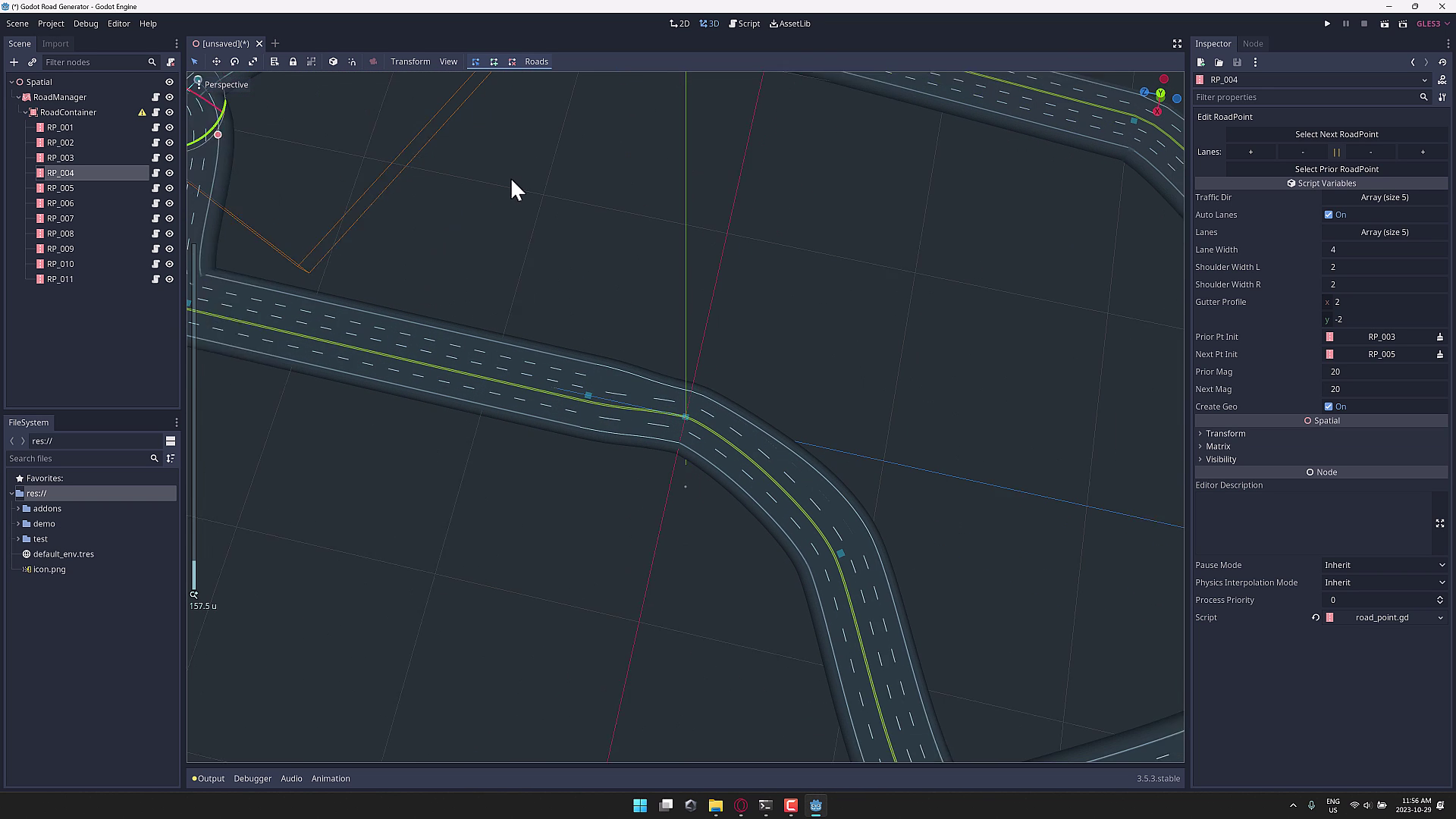
# Nudge road point RP_004 a little further toward the inside of the loop and deselect it
pyautogui.scroll(-5, 455, 213)
pyautogui.scroll(5, 530, 246)
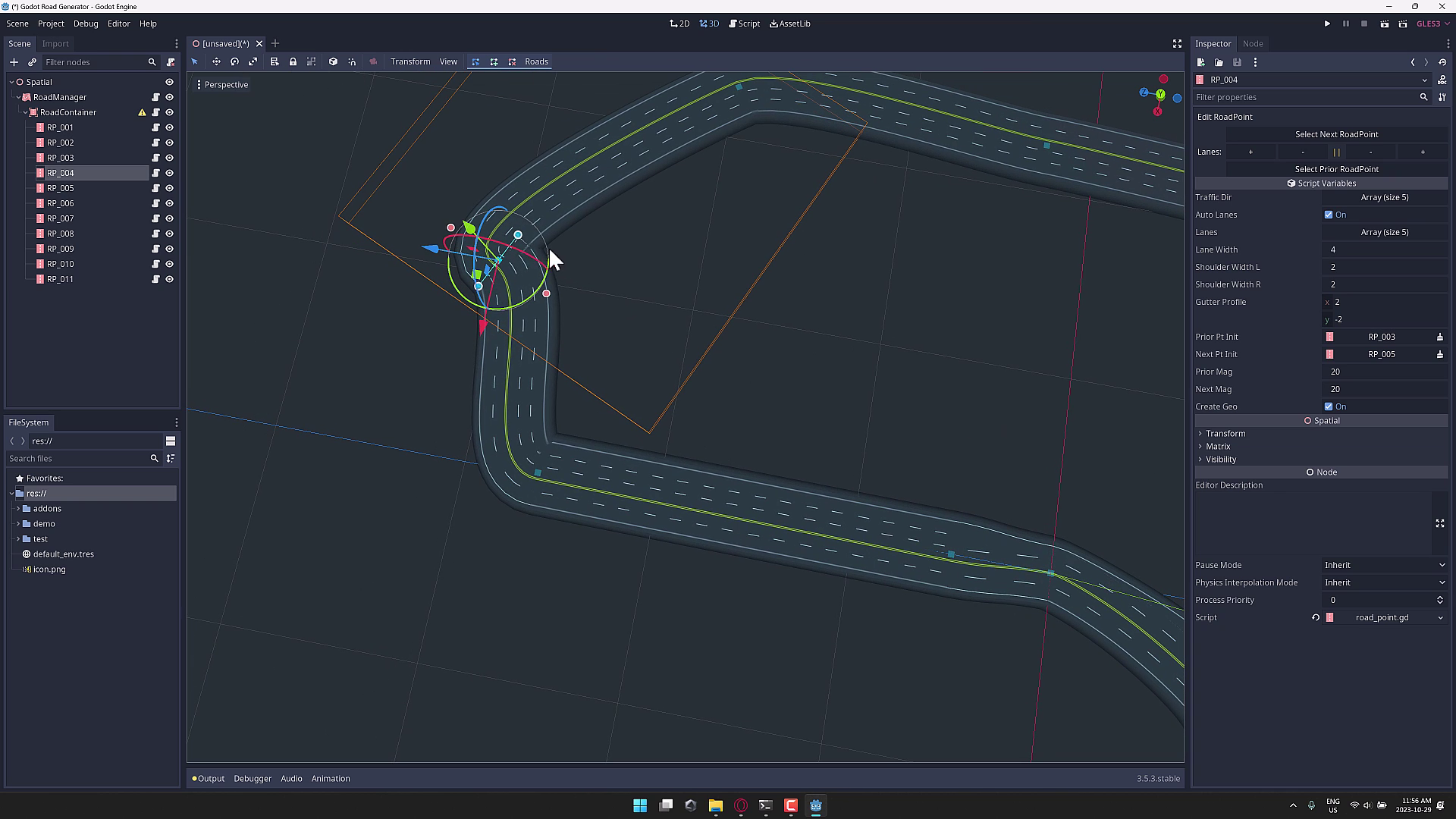
pyautogui.click(521, 215)
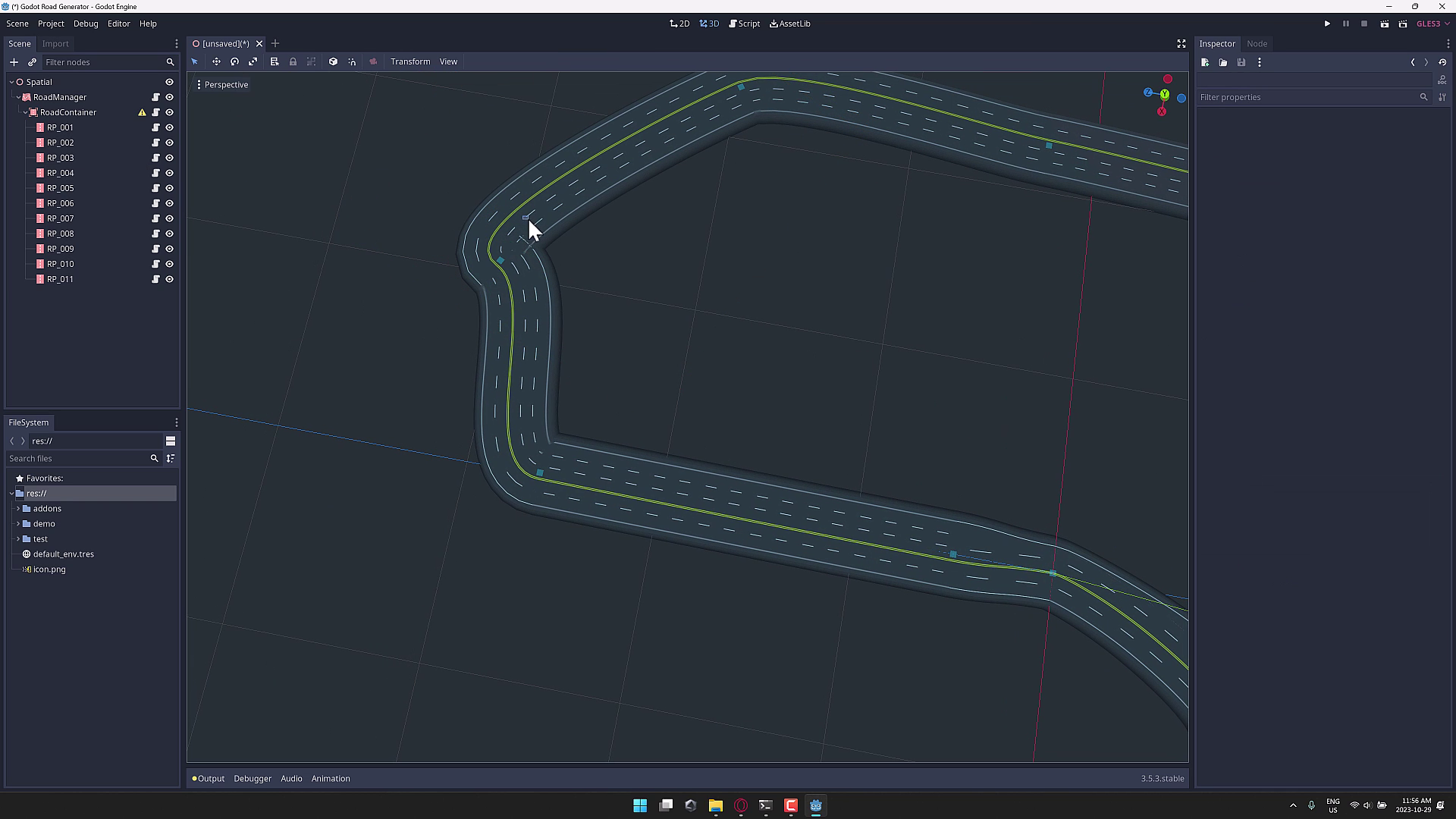
pyautogui.click(501, 256)
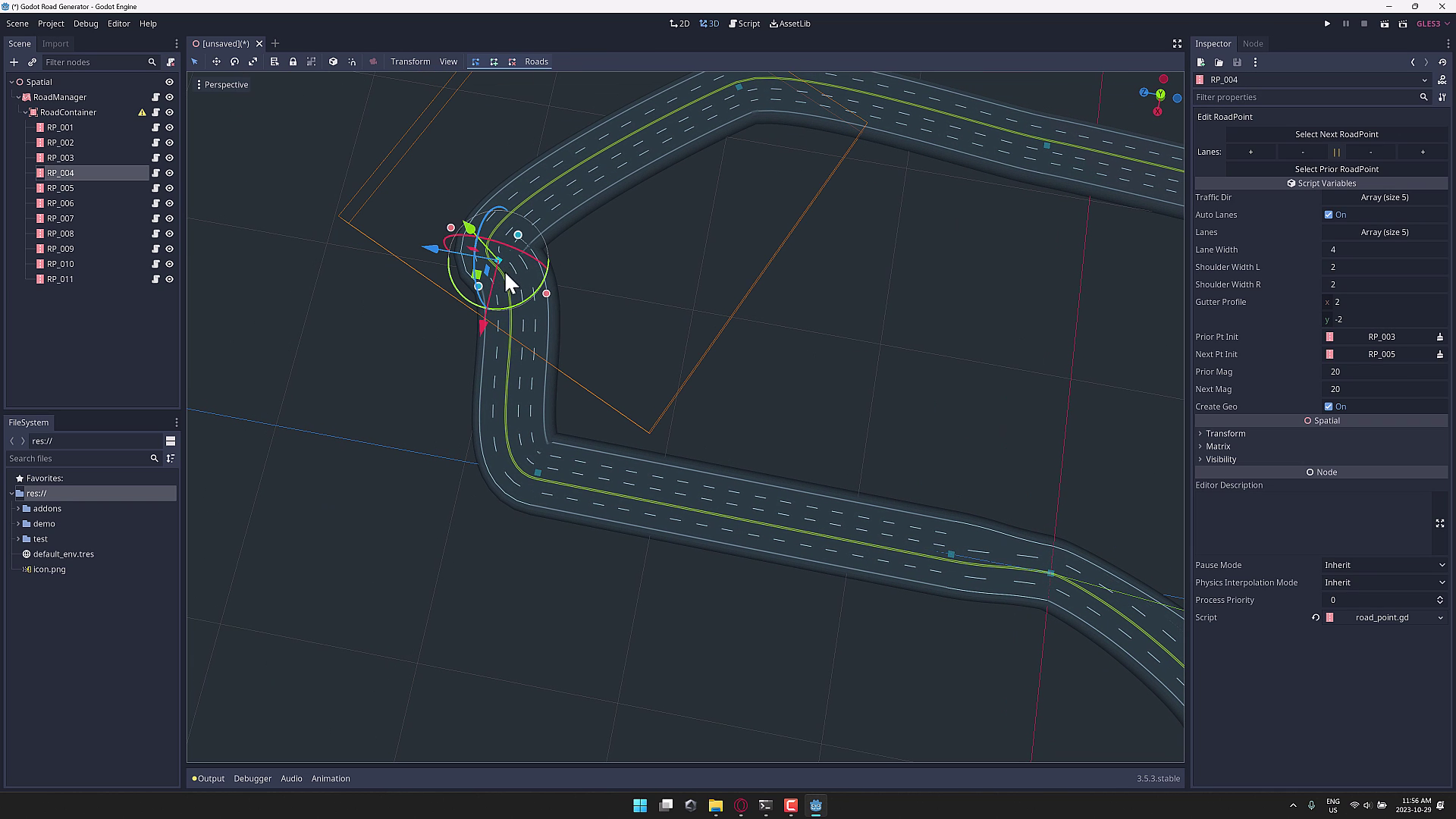
pyautogui.moveTo(473, 283)
pyautogui.mouseDown()
pyautogui.moveTo(467, 295)
pyautogui.moveTo(502, 285)
pyautogui.mouseUp()
pyautogui.click(569, 279)
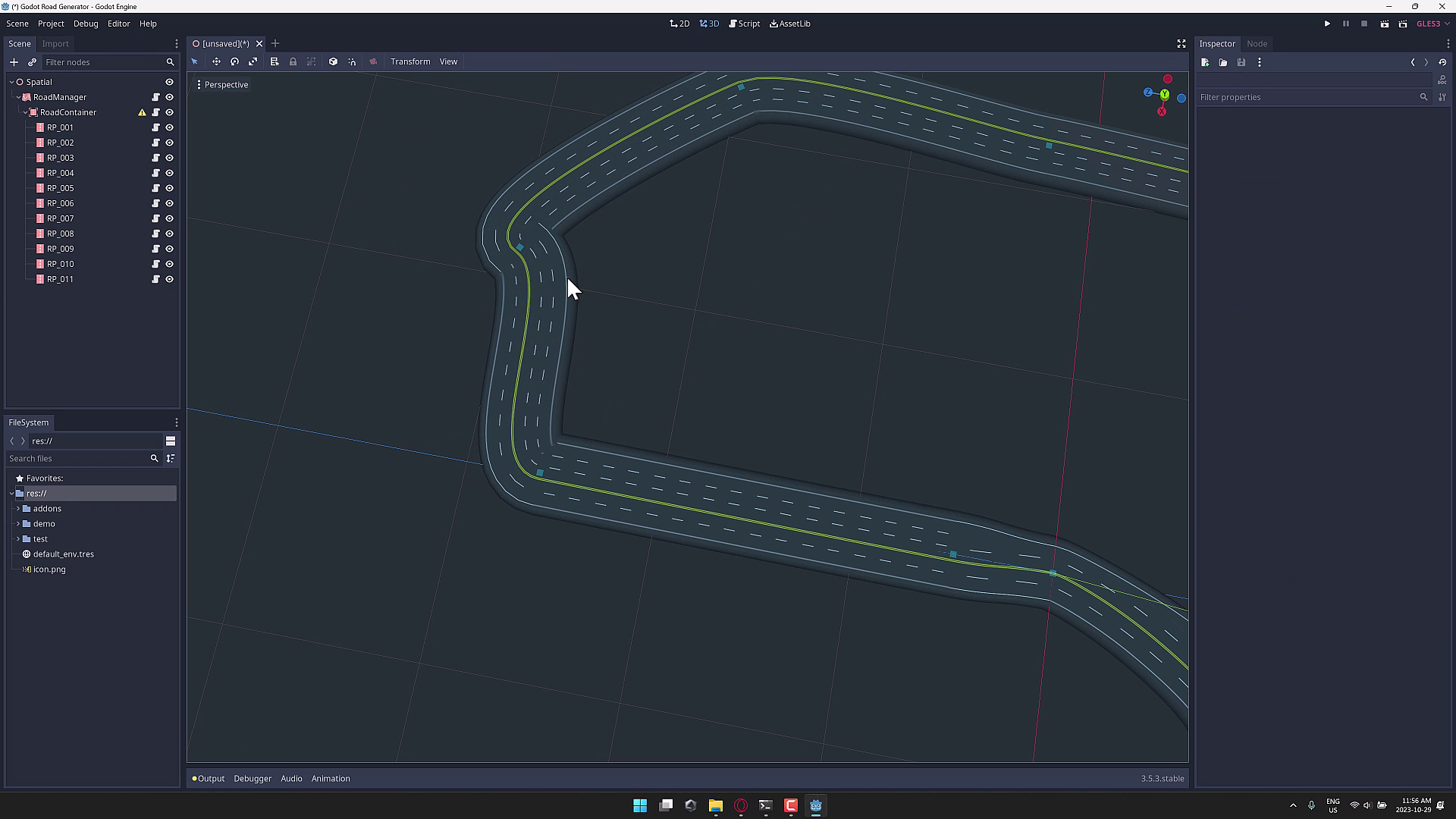
# Adjust RP_004's backward curve handle to a Prior Mag of about 19.827 and deselect the point
pyautogui.click(519, 247)
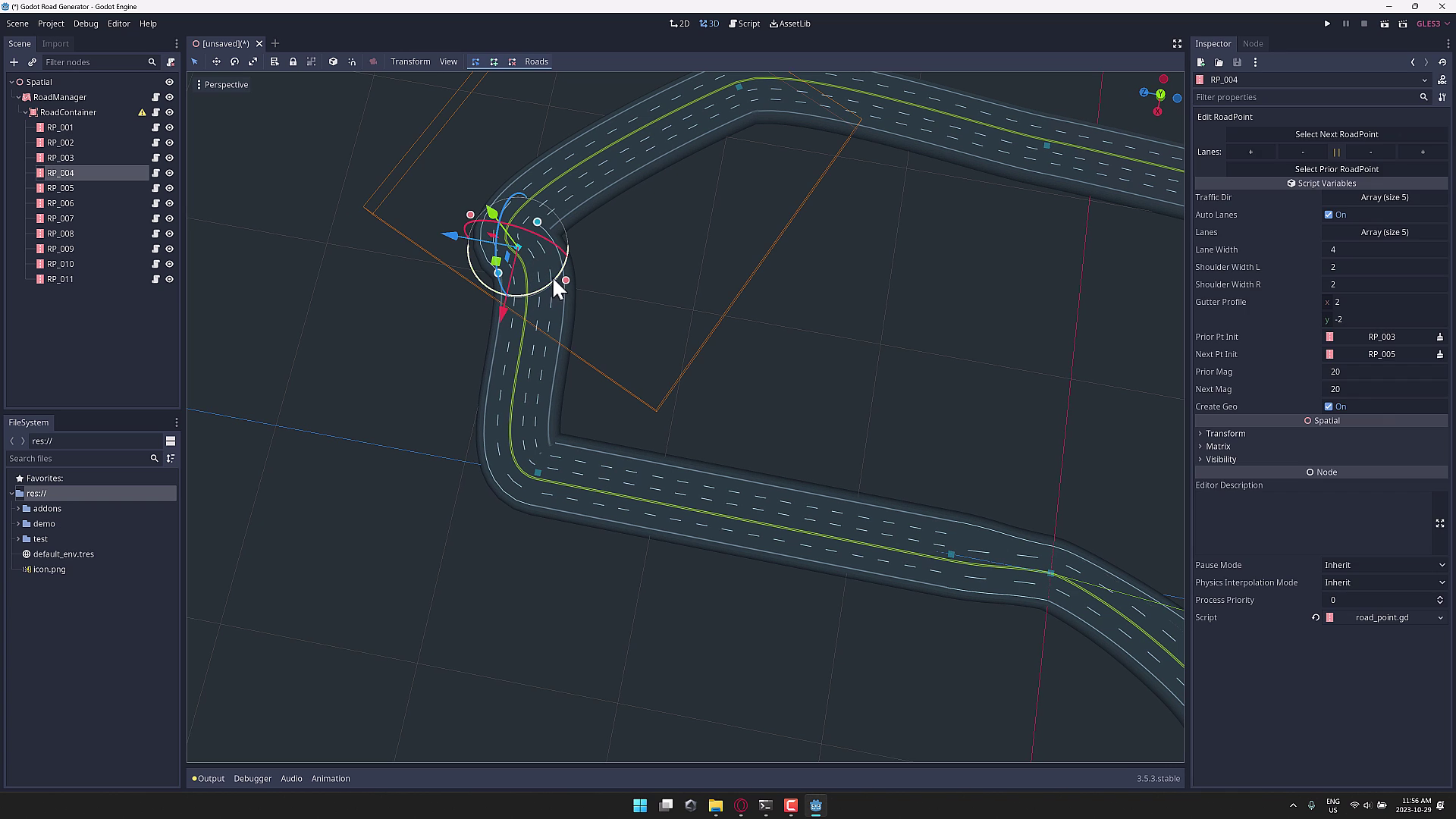
pyautogui.moveTo(565, 278)
pyautogui.mouseDown()
pyautogui.moveTo(480, 288)
pyautogui.moveTo(570, 271)
pyautogui.mouseUp()
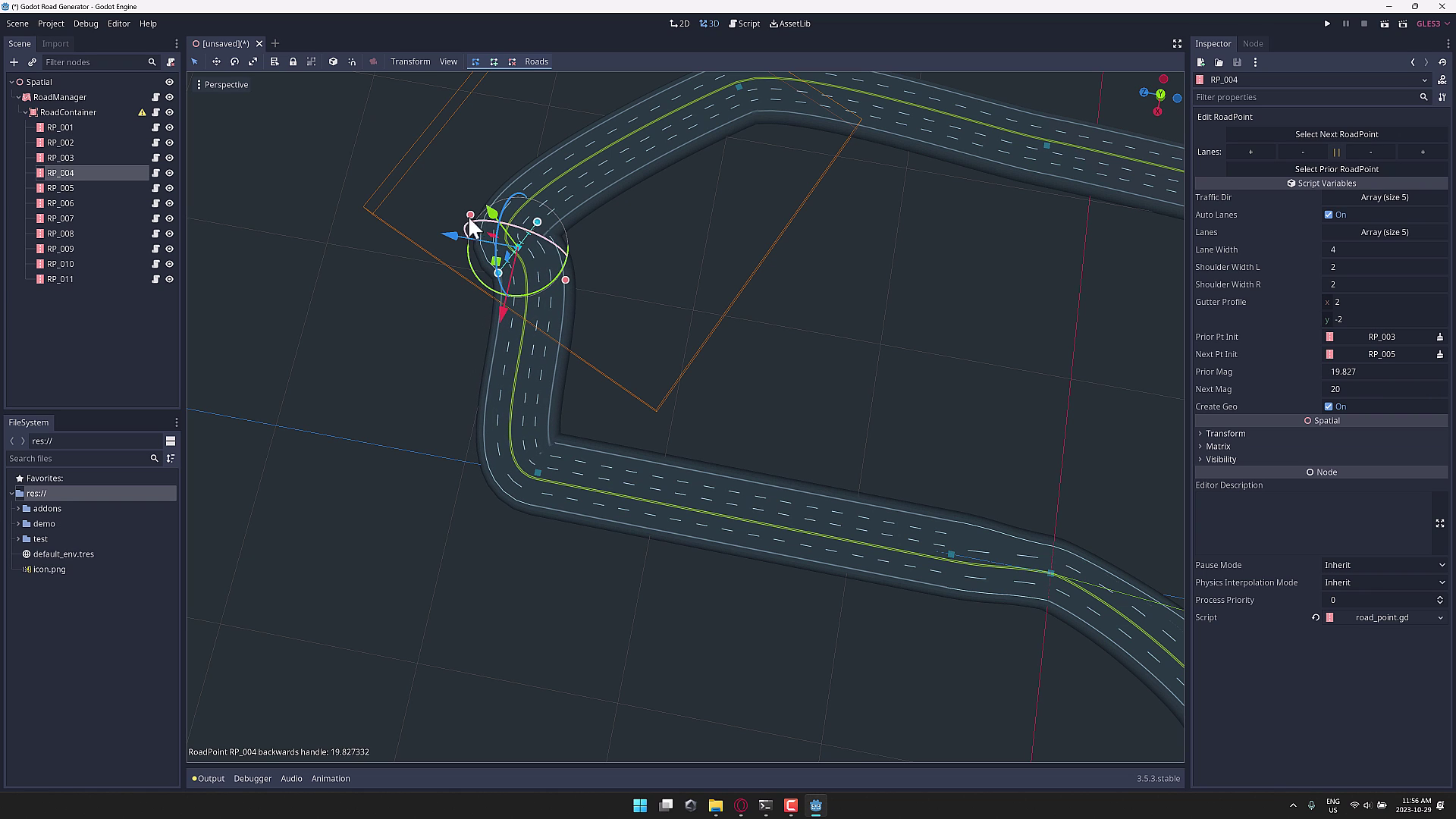
pyautogui.click(606, 272)
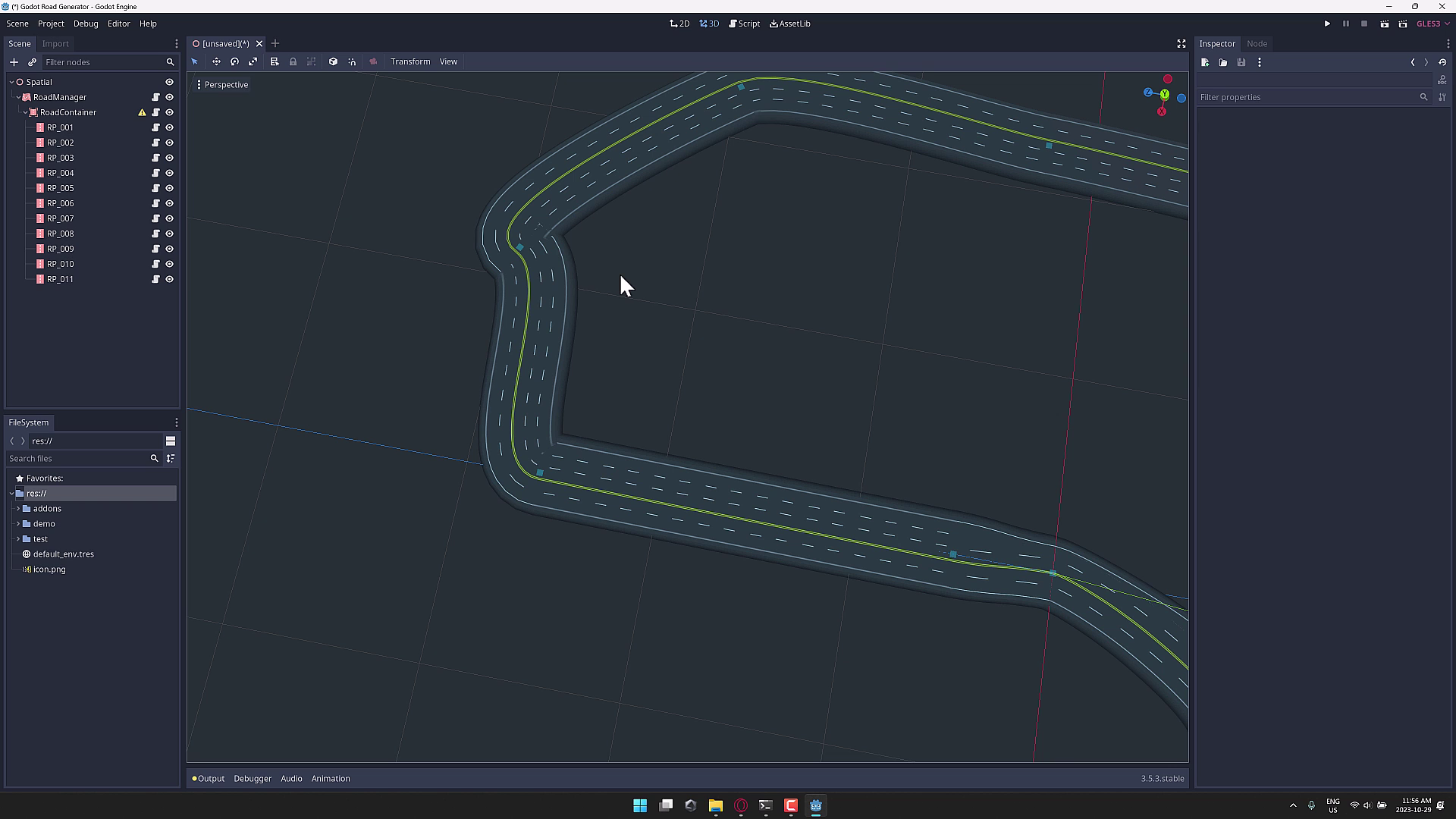
# Select road point RP_005, disable its Auto Lanes option and set lane 0 in its Lanes array to Two Way
pyautogui.scroll(8, 614, 250)
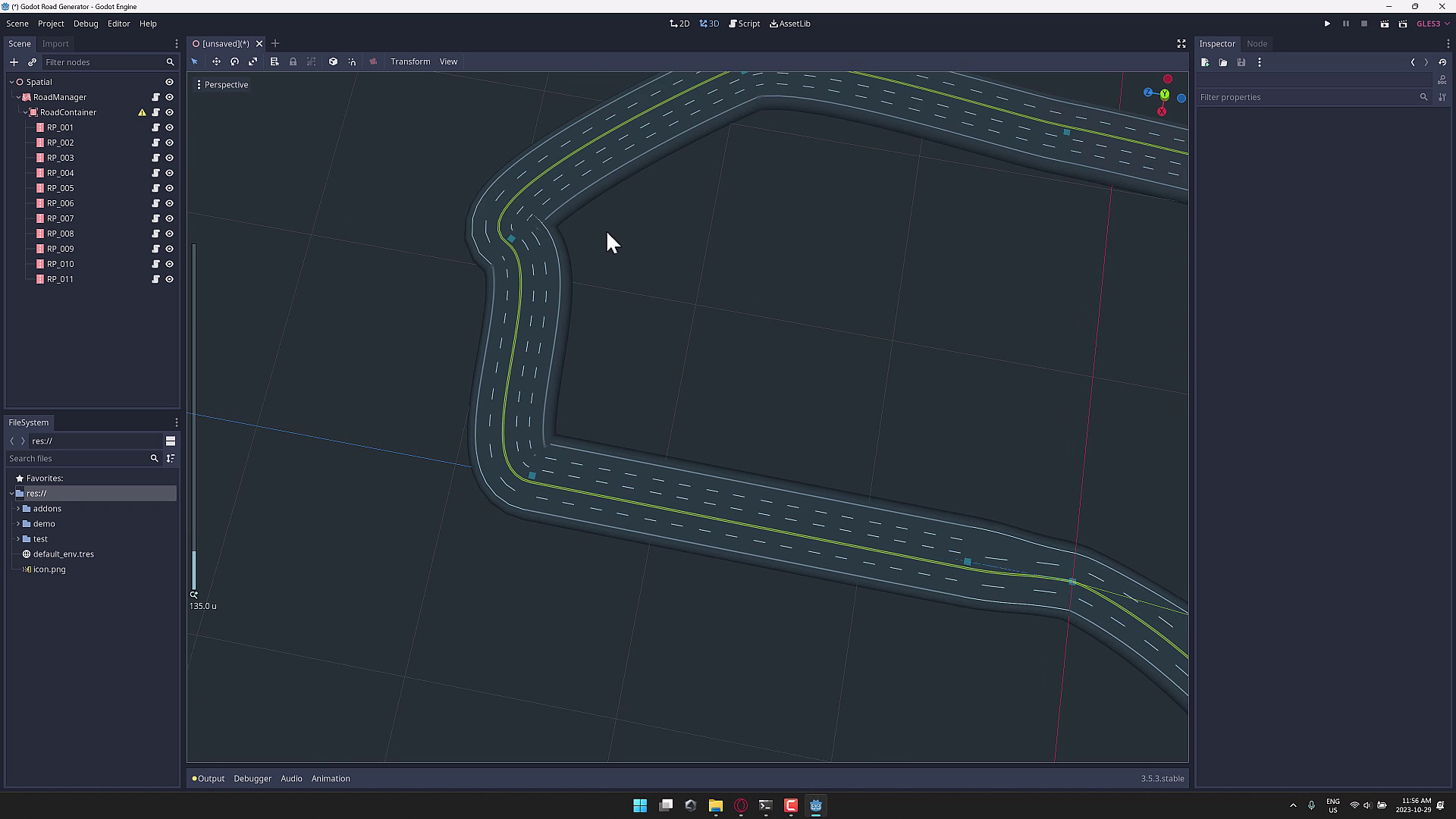
pyautogui.moveTo(608, 222); pyautogui.dragTo(519, 195, button='middle')
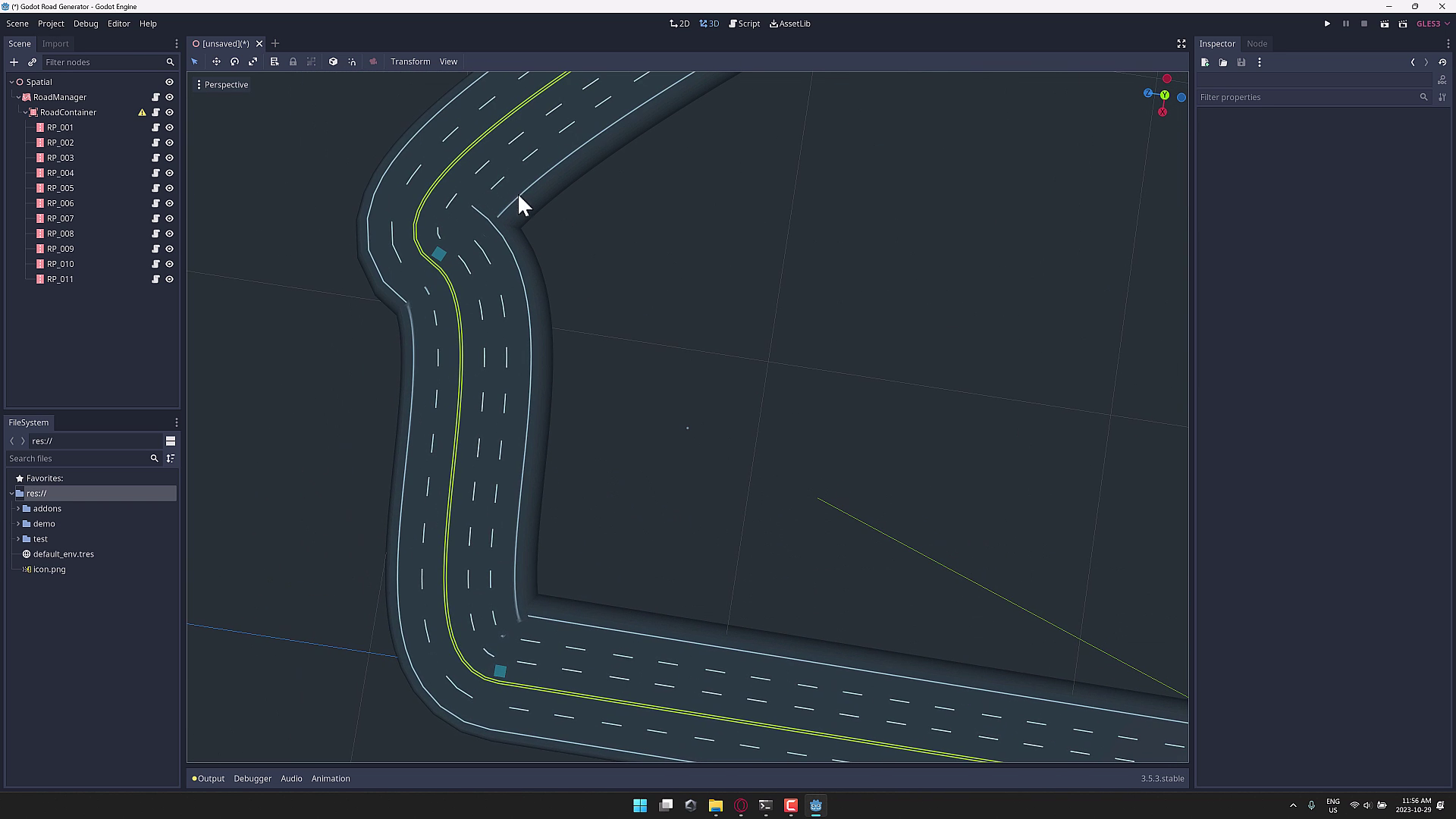
pyautogui.scroll(-6, 649, 274)
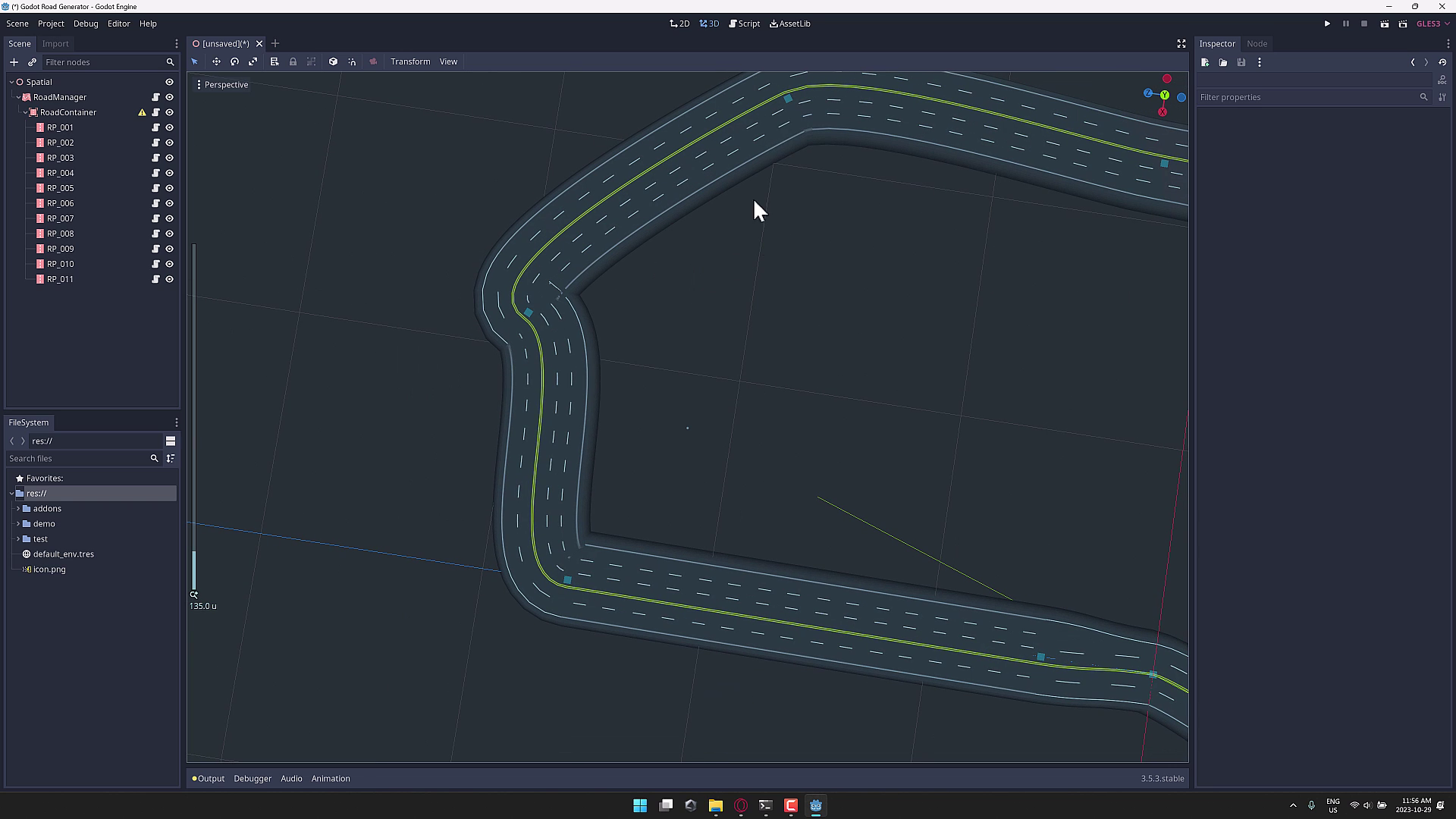
pyautogui.click(787, 100)
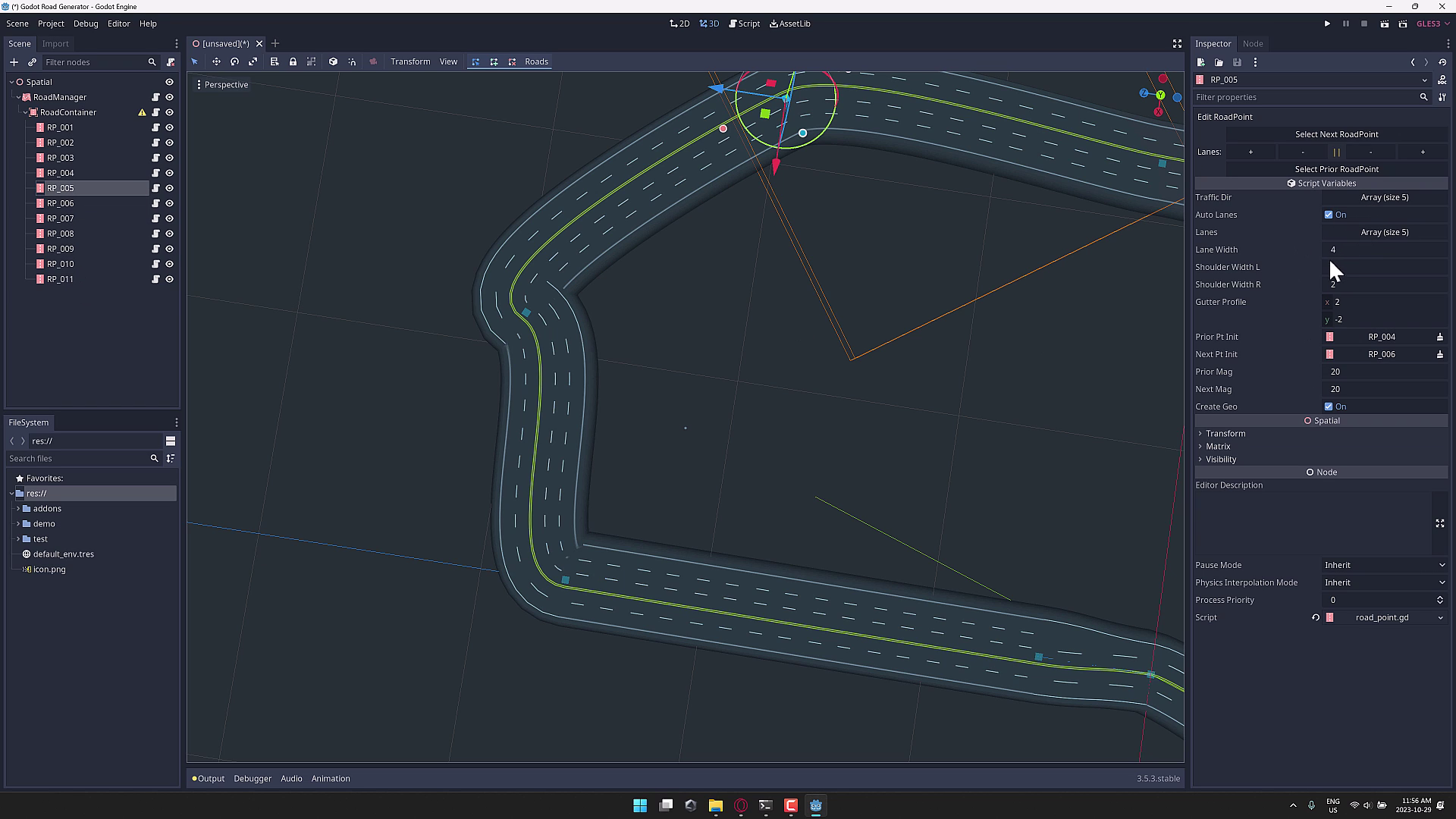
pyautogui.click(1328, 215)
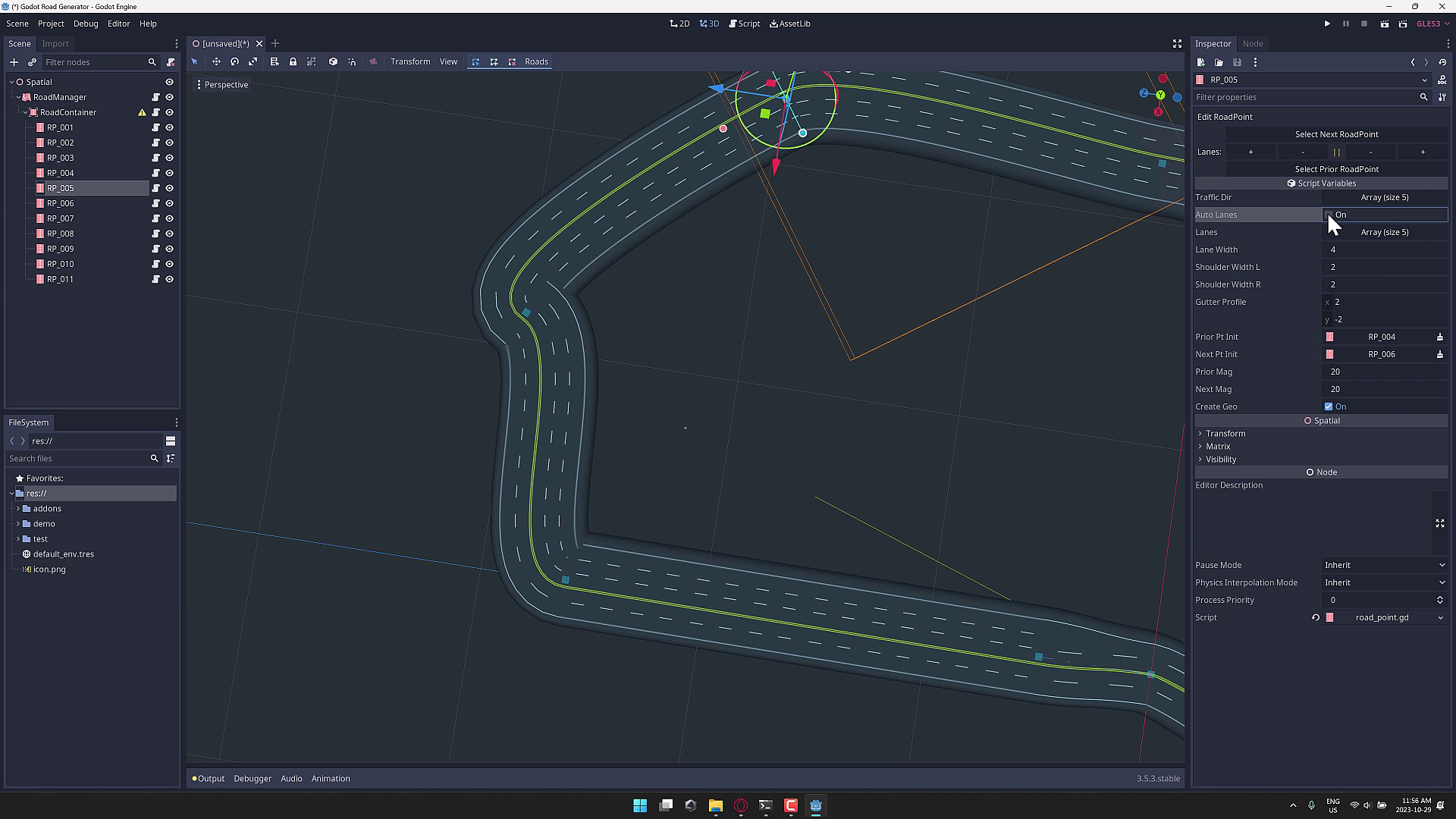
pyautogui.click(1392, 232)
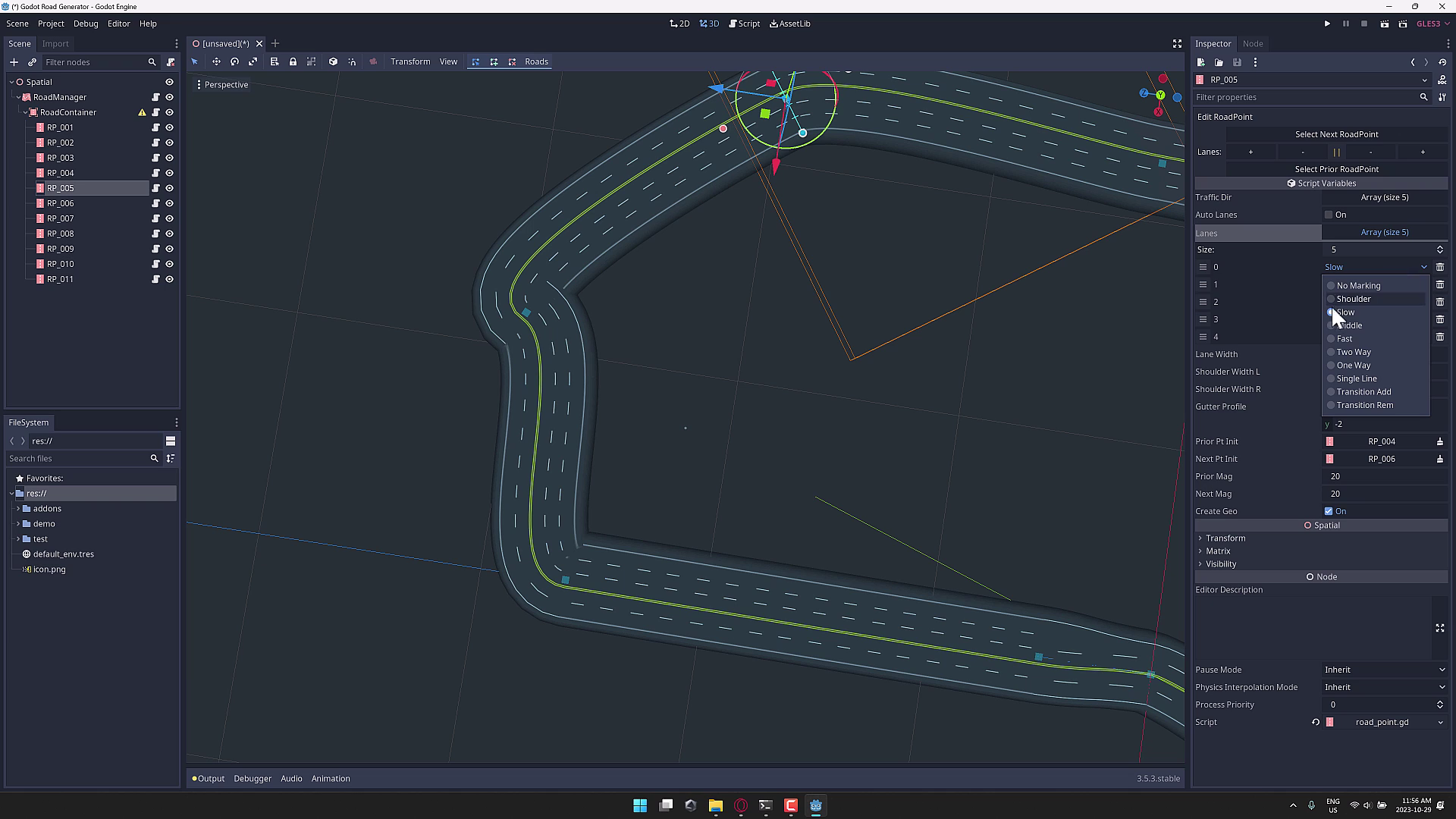
pyautogui.click(1344, 351)
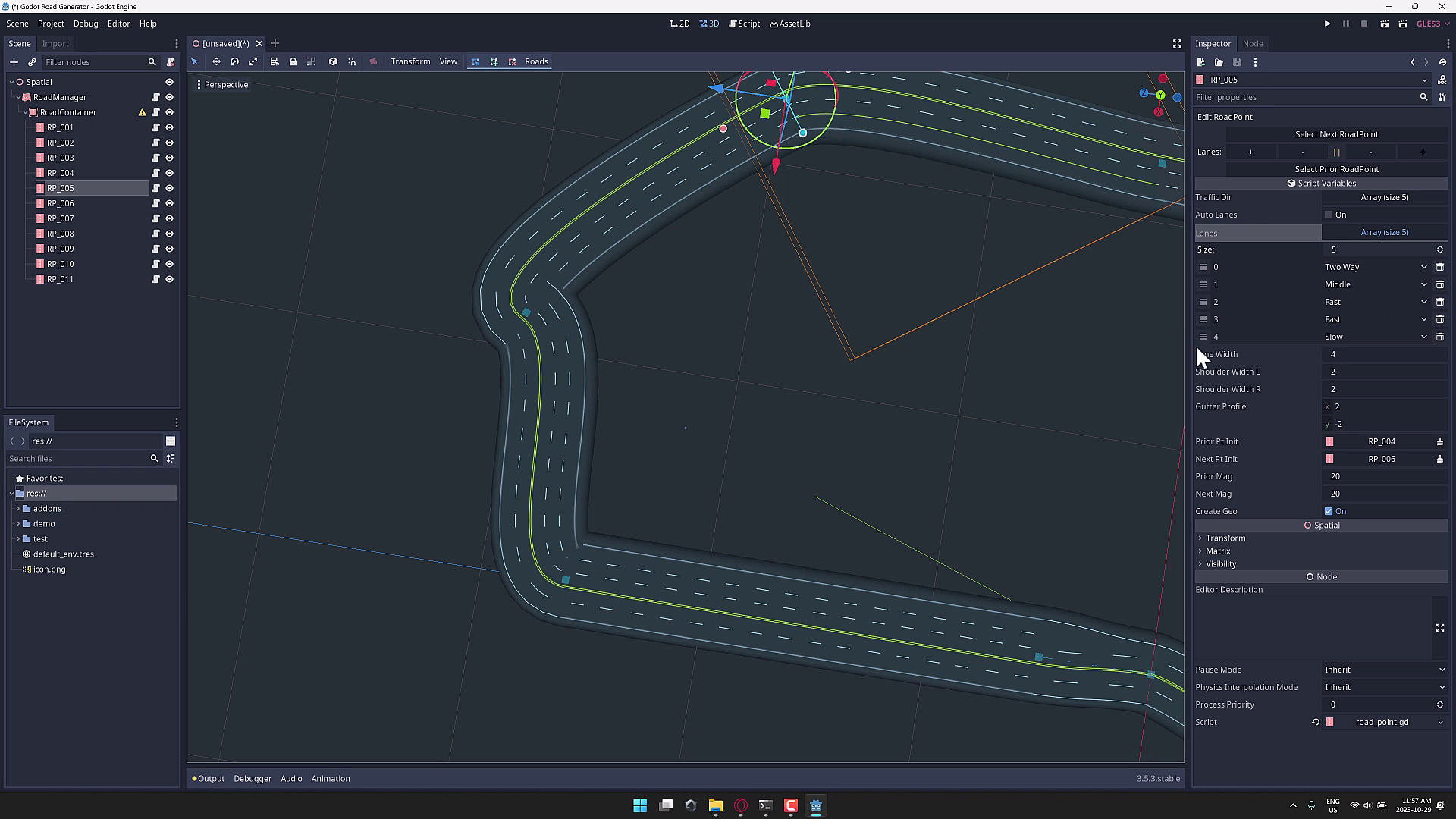
# Select road point RP_006 and raise it vertically above the ground plane to create a slope in the loop
pyautogui.scroll(-3, 1085, 341)
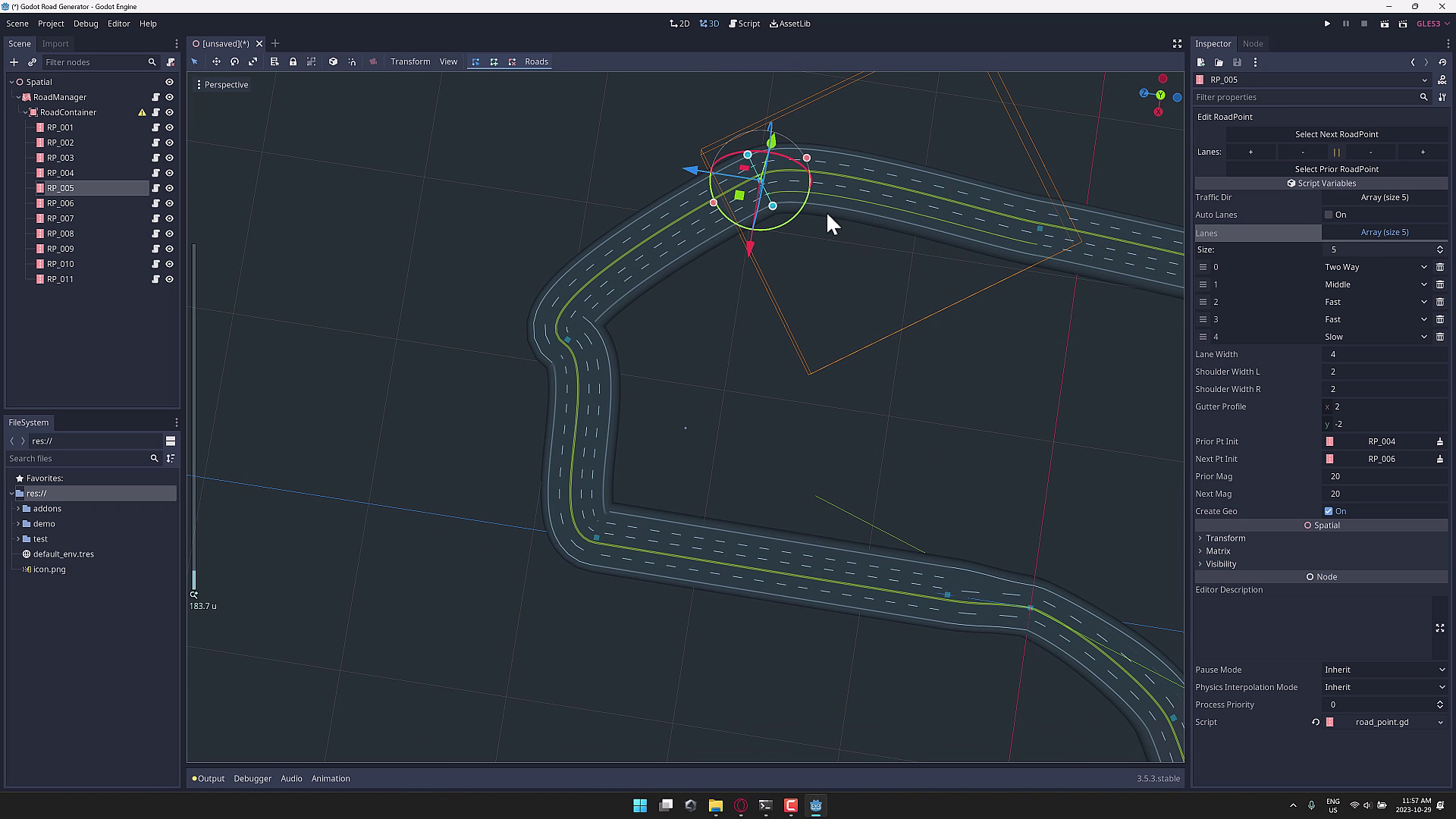
pyautogui.click(1039, 228)
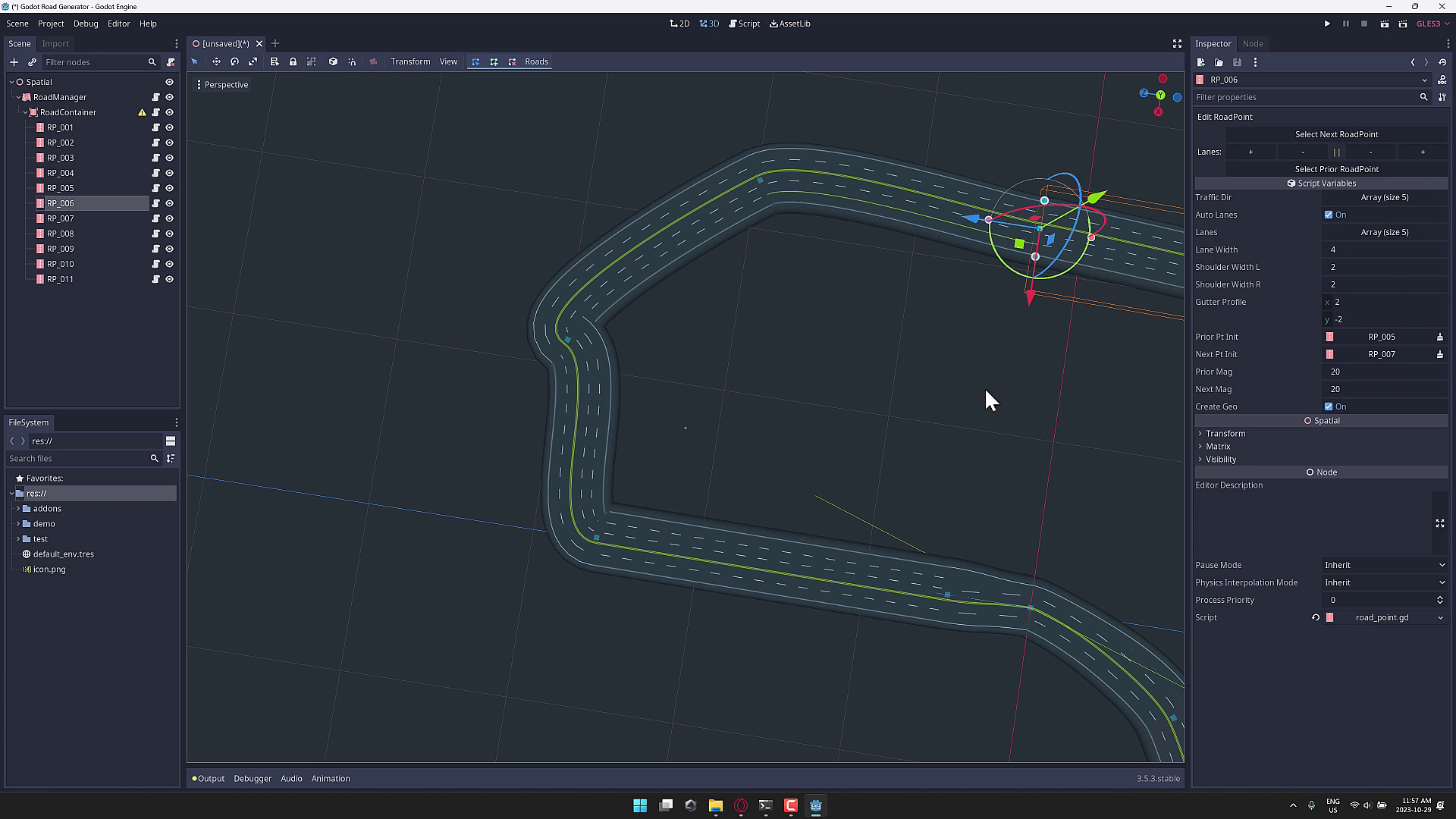
pyautogui.moveTo(984, 386); pyautogui.dragTo(1107, 333, button='middle')
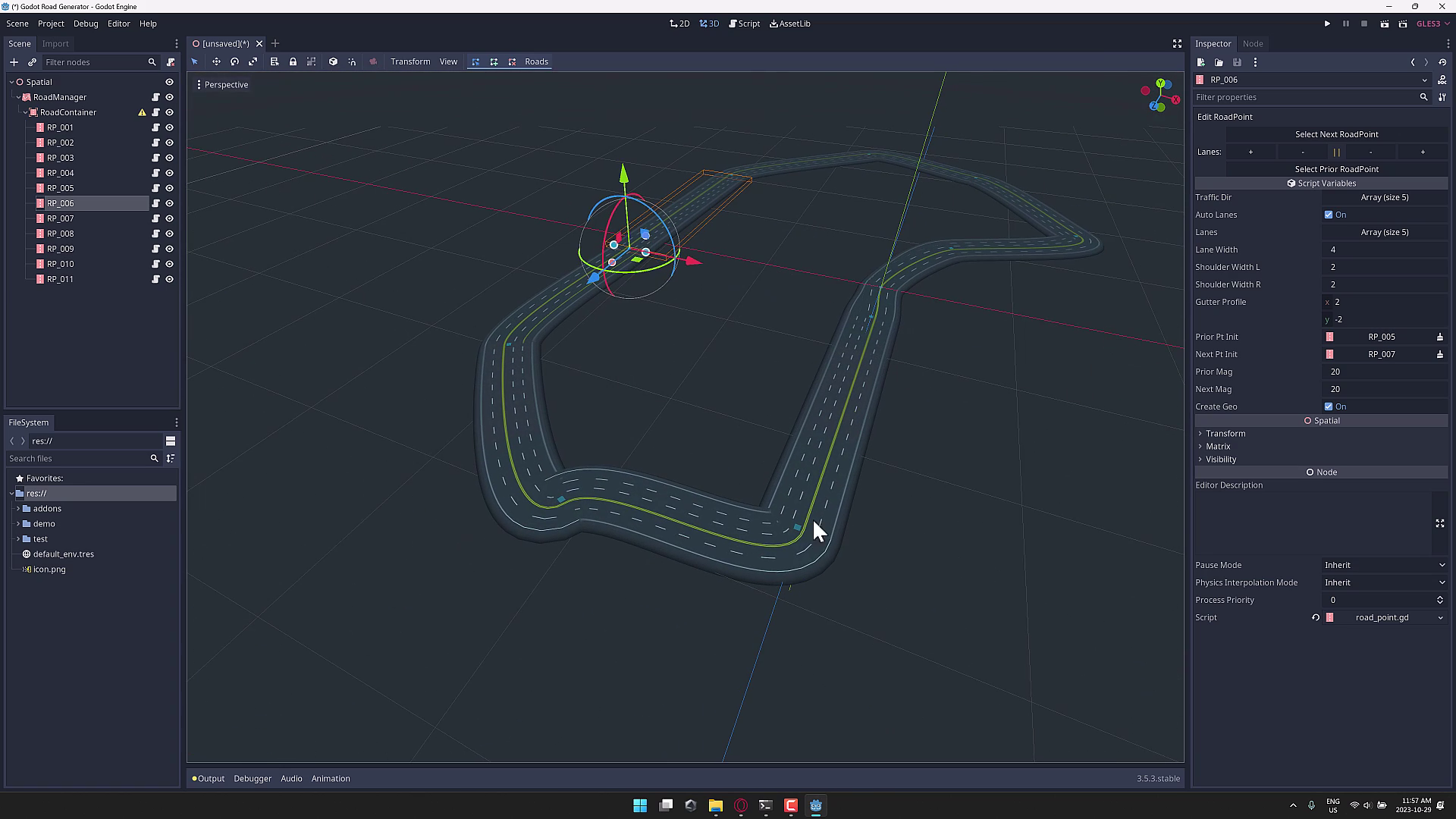
pyautogui.moveTo(622, 175); pyautogui.dragTo(603, 88)
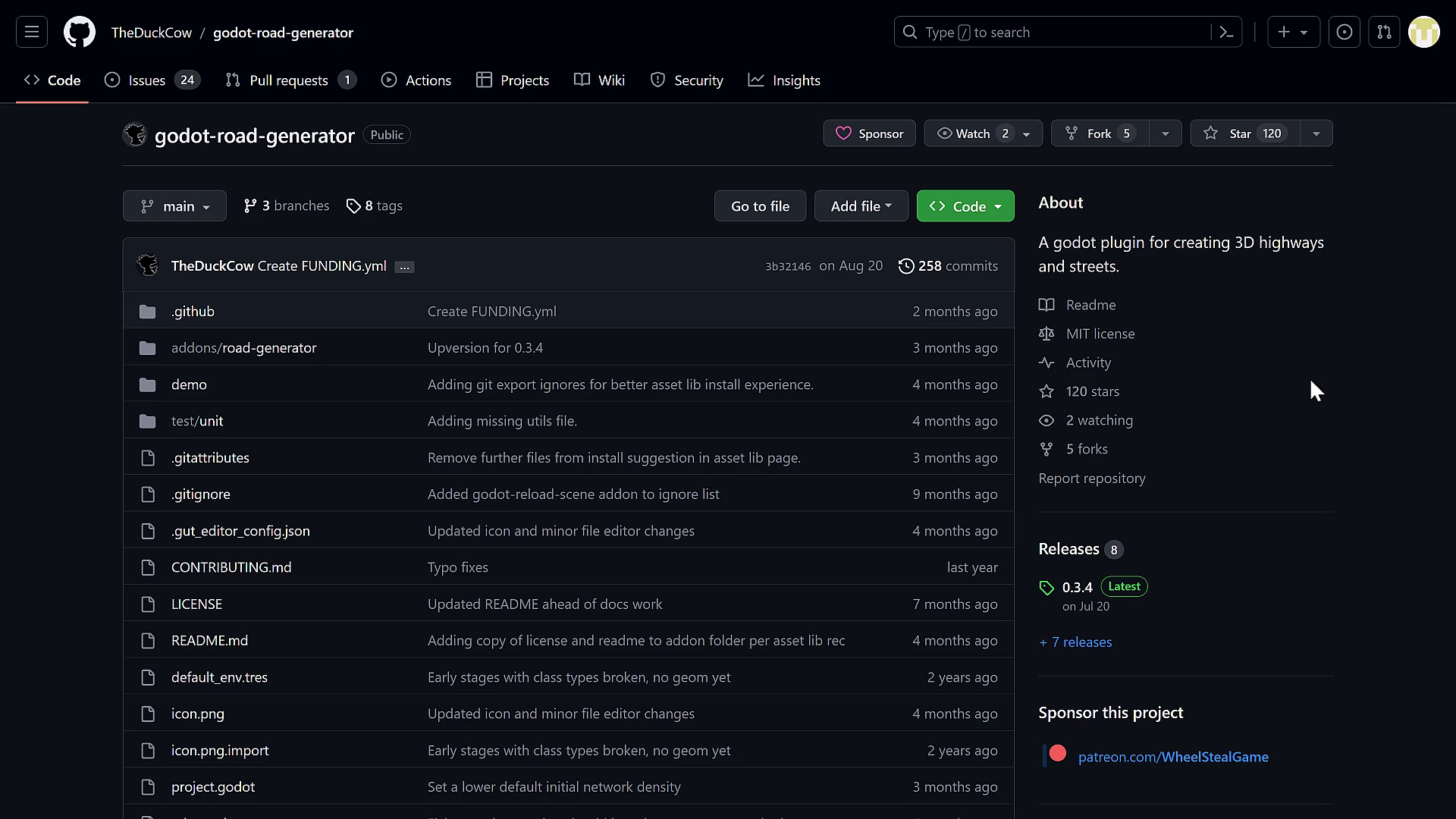
# Look through the godot-road-generator repository's README on GitHub and open its Getting Started tutorial link
pyautogui.scroll(-20, 1013, 333)
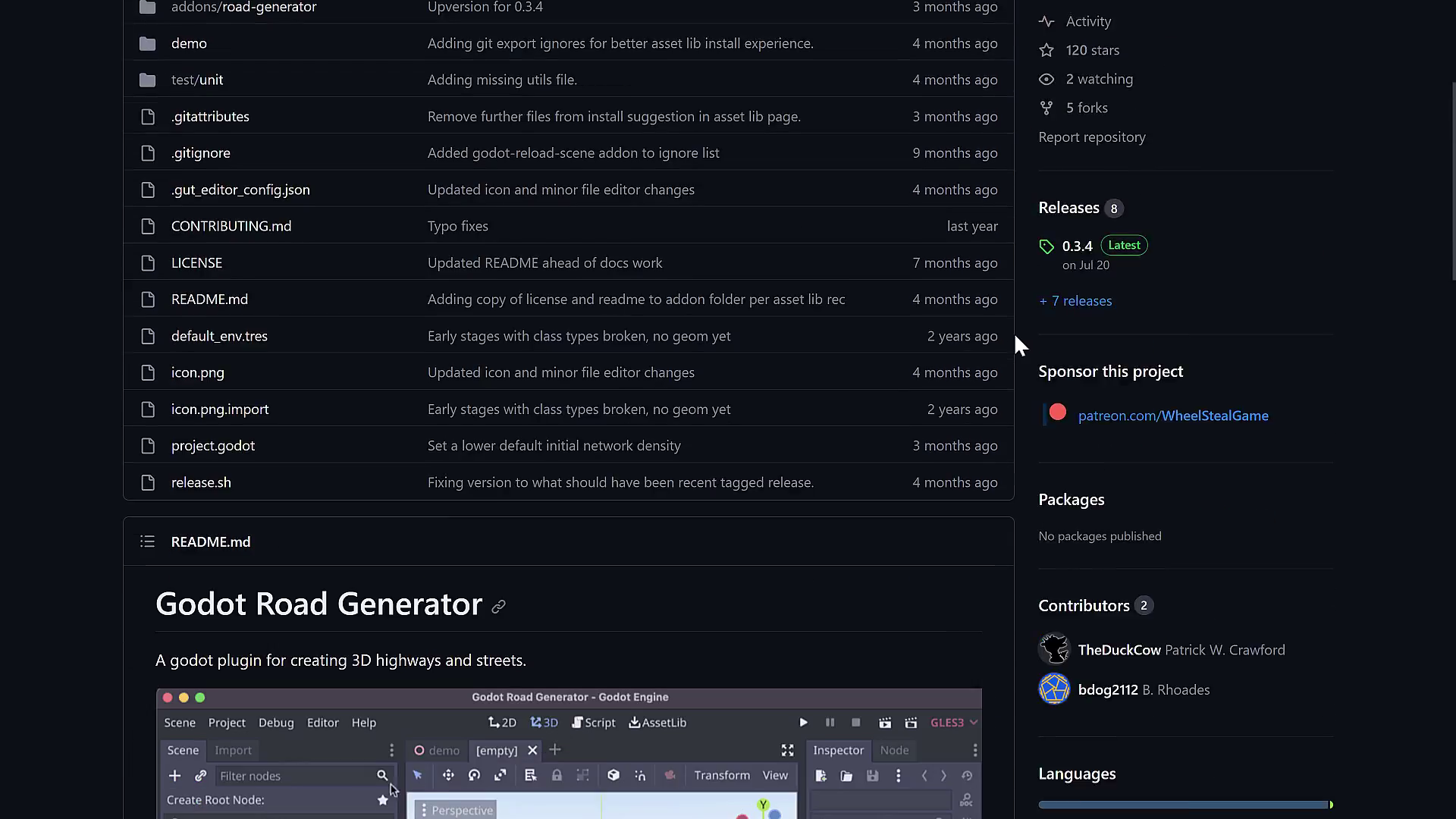
pyautogui.scroll(-12, 728, 355)
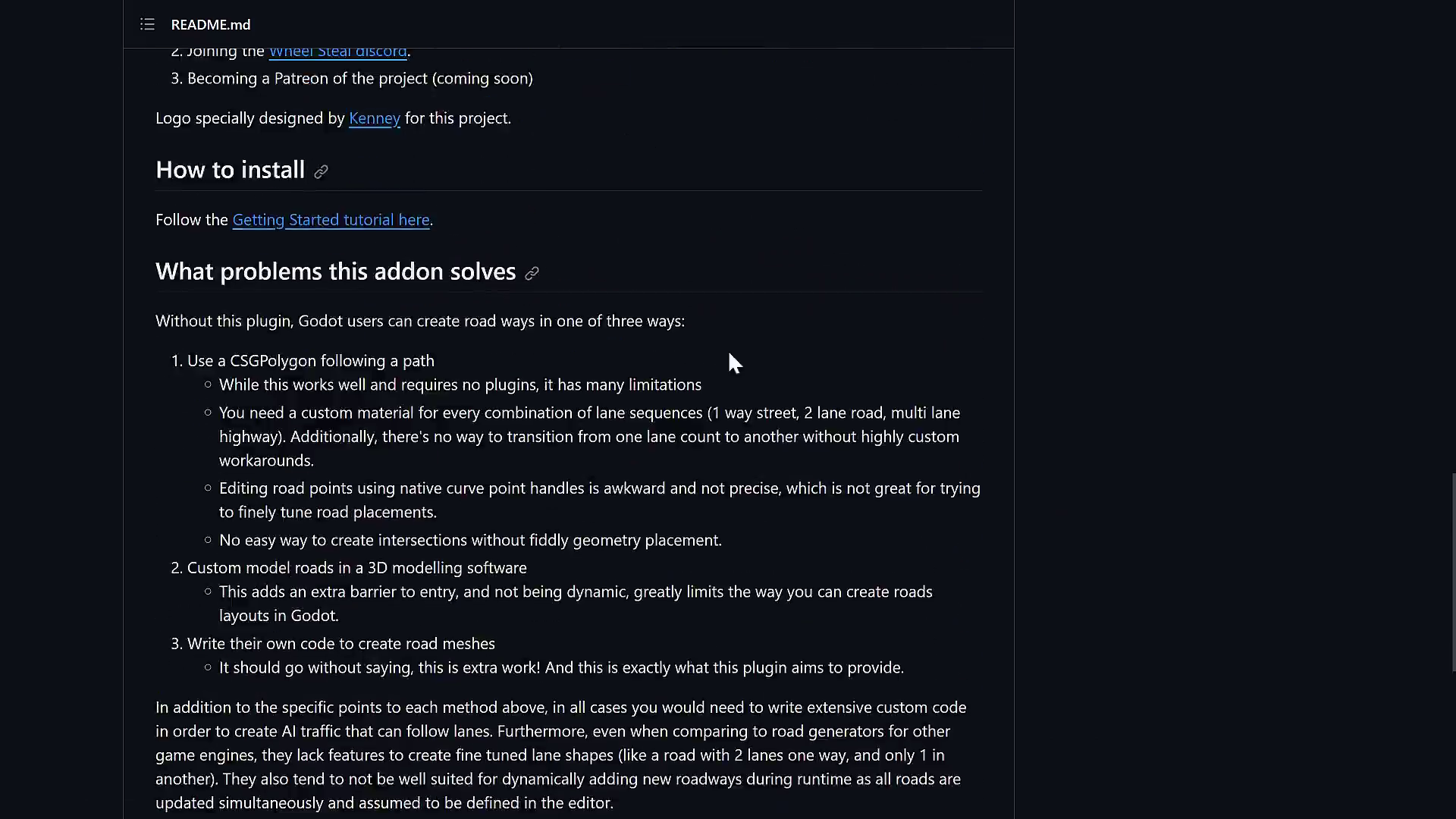
pyautogui.click(281, 364)
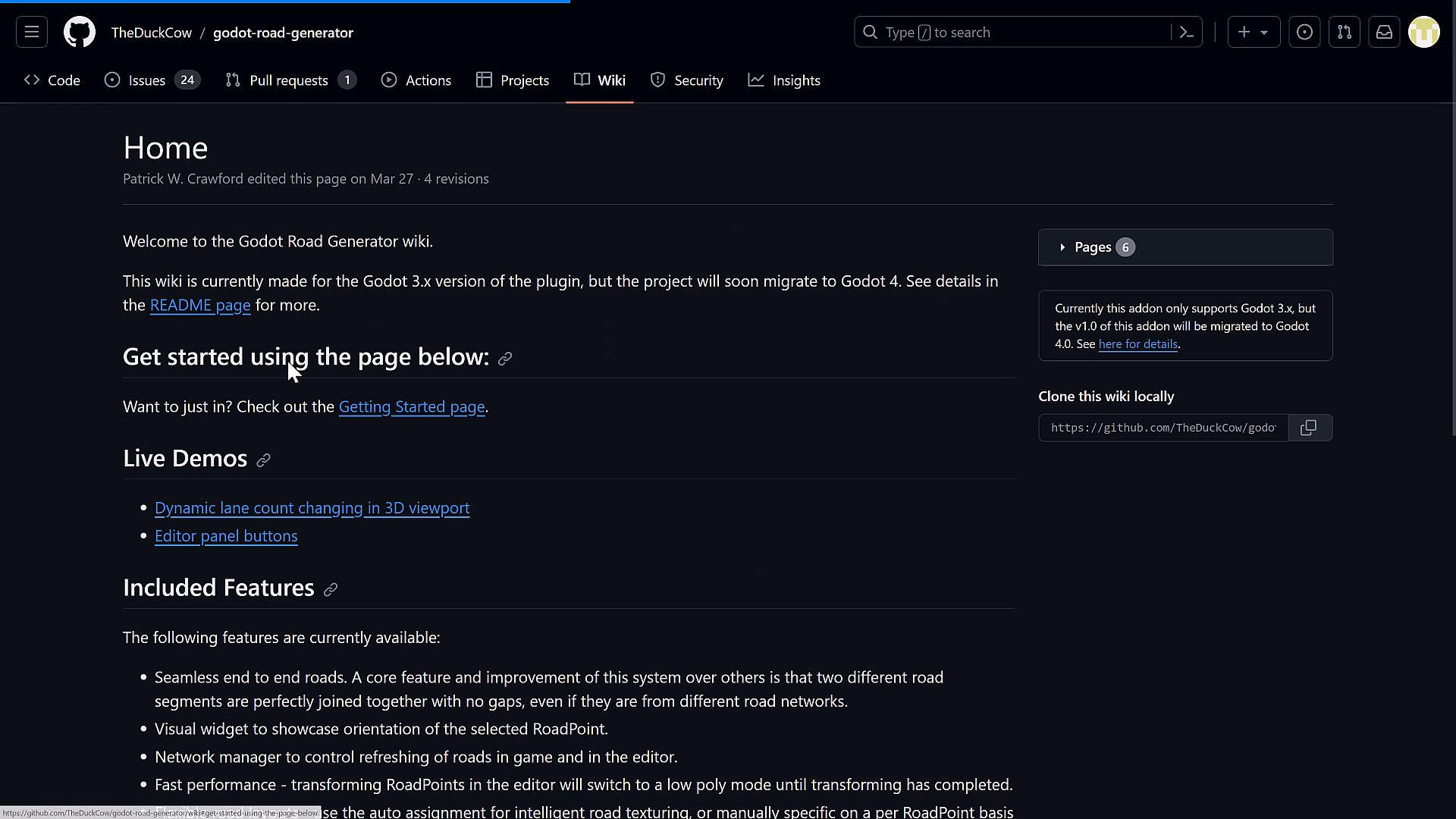
# Read the included and planned features on the plugin's wiki Home page and return to the start of the page
pyautogui.scroll(-2, 771, 485)
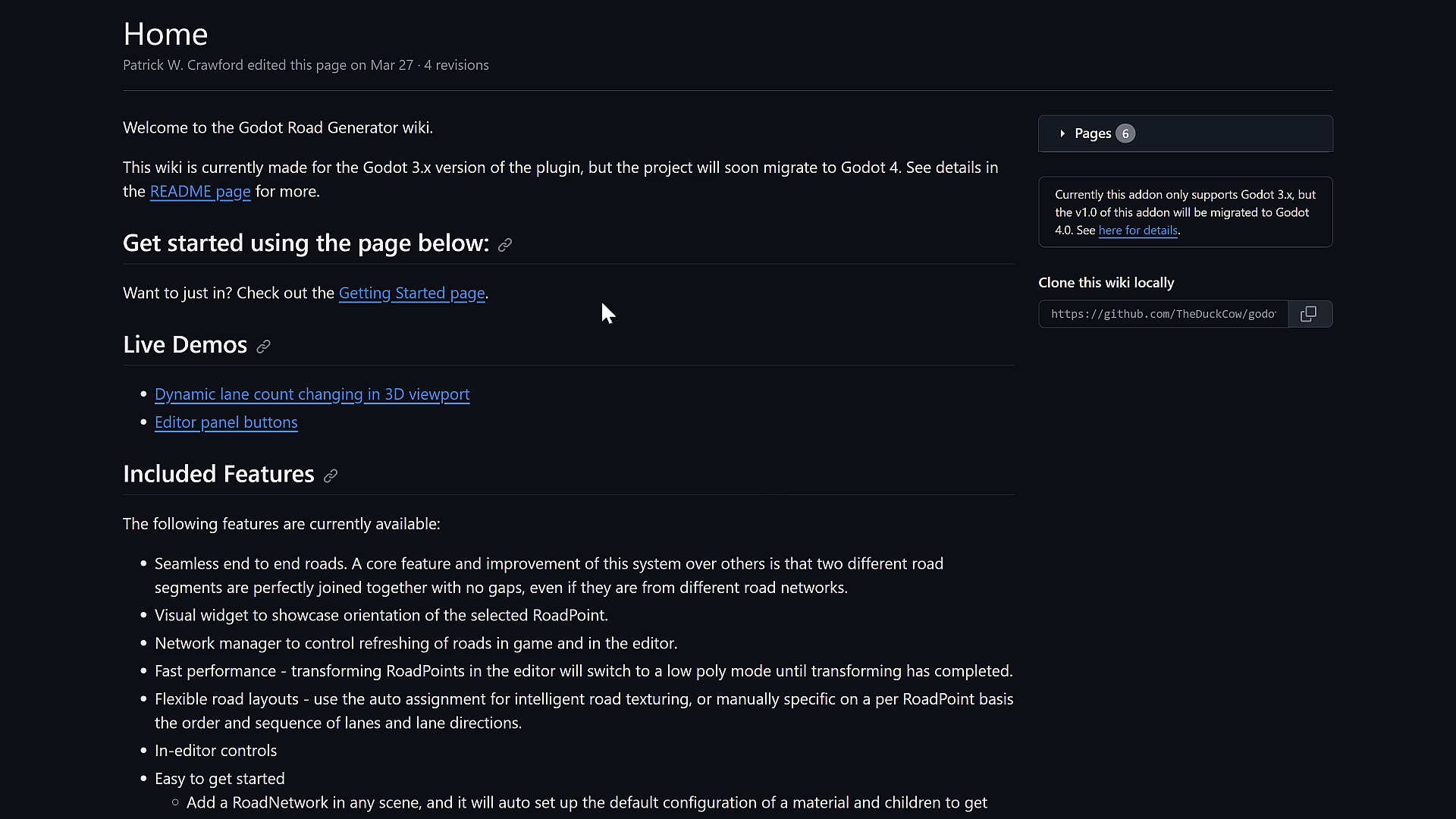
pyautogui.scroll(-2, 670, 472)
pyautogui.scroll(-5, 669, 466)
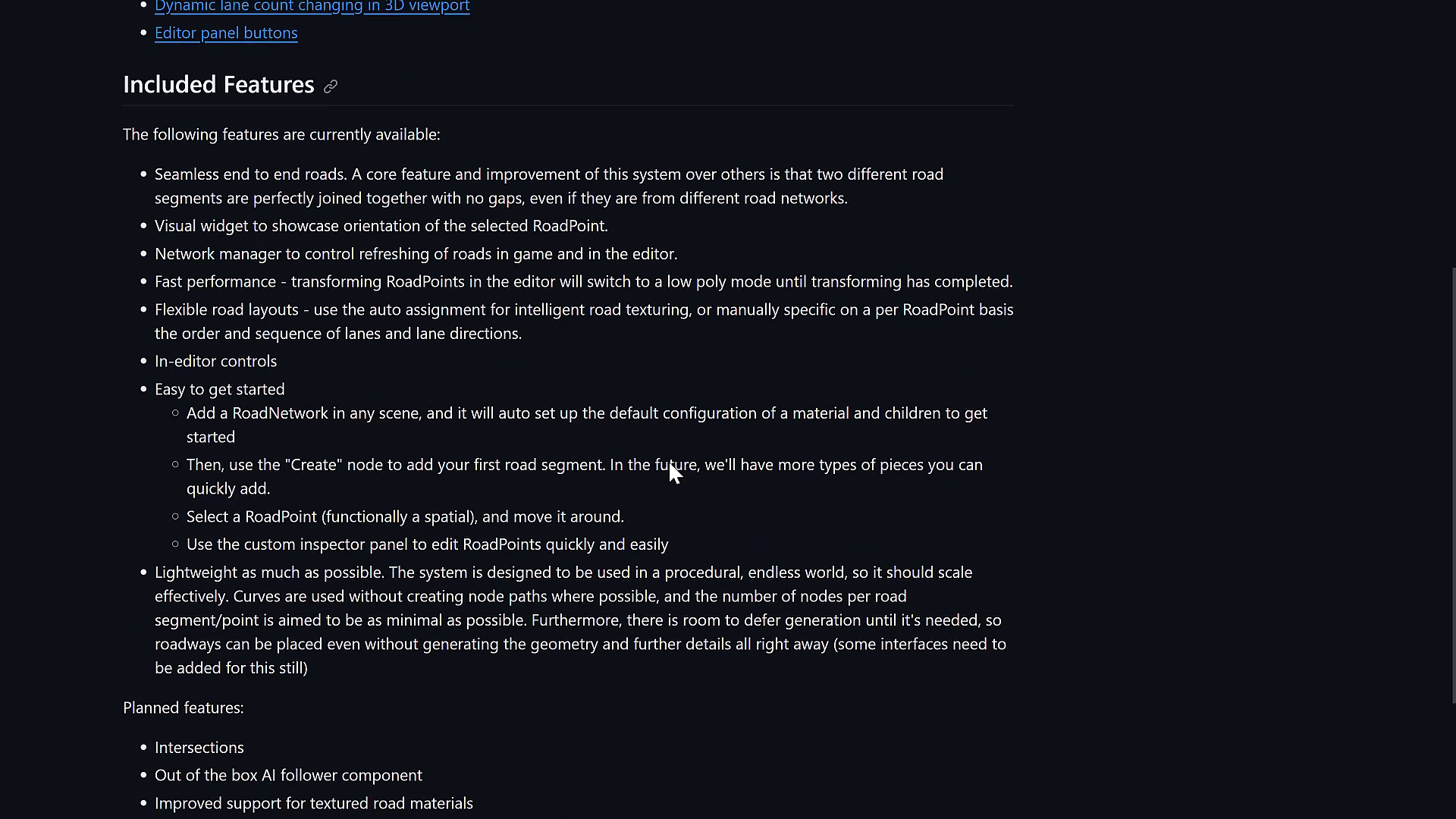
pyautogui.scroll(-1, 358, 203)
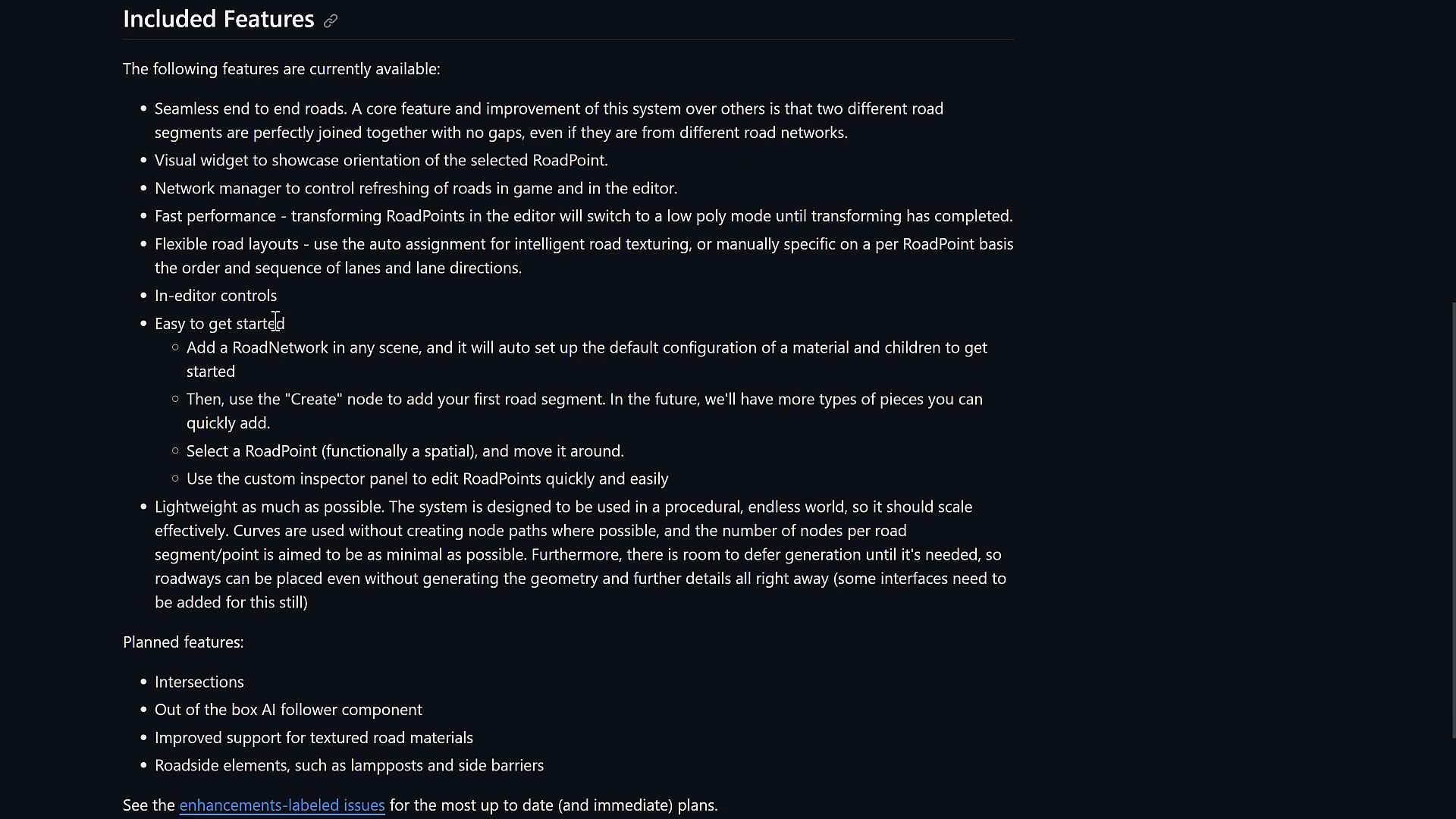
pyautogui.scroll(-3, 430, 366)
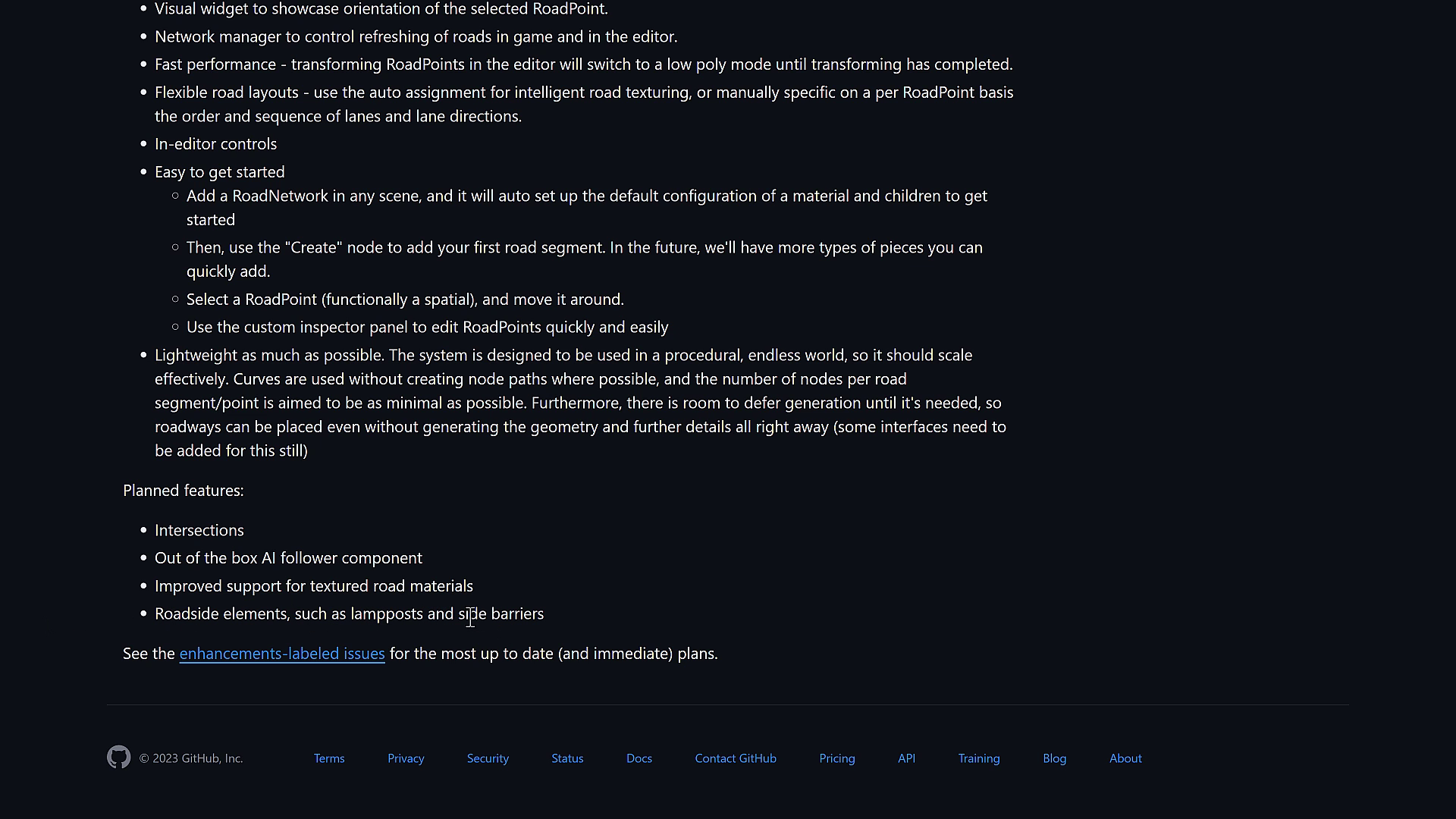
pyautogui.scroll(1, 476, 599)
pyautogui.press('Home')
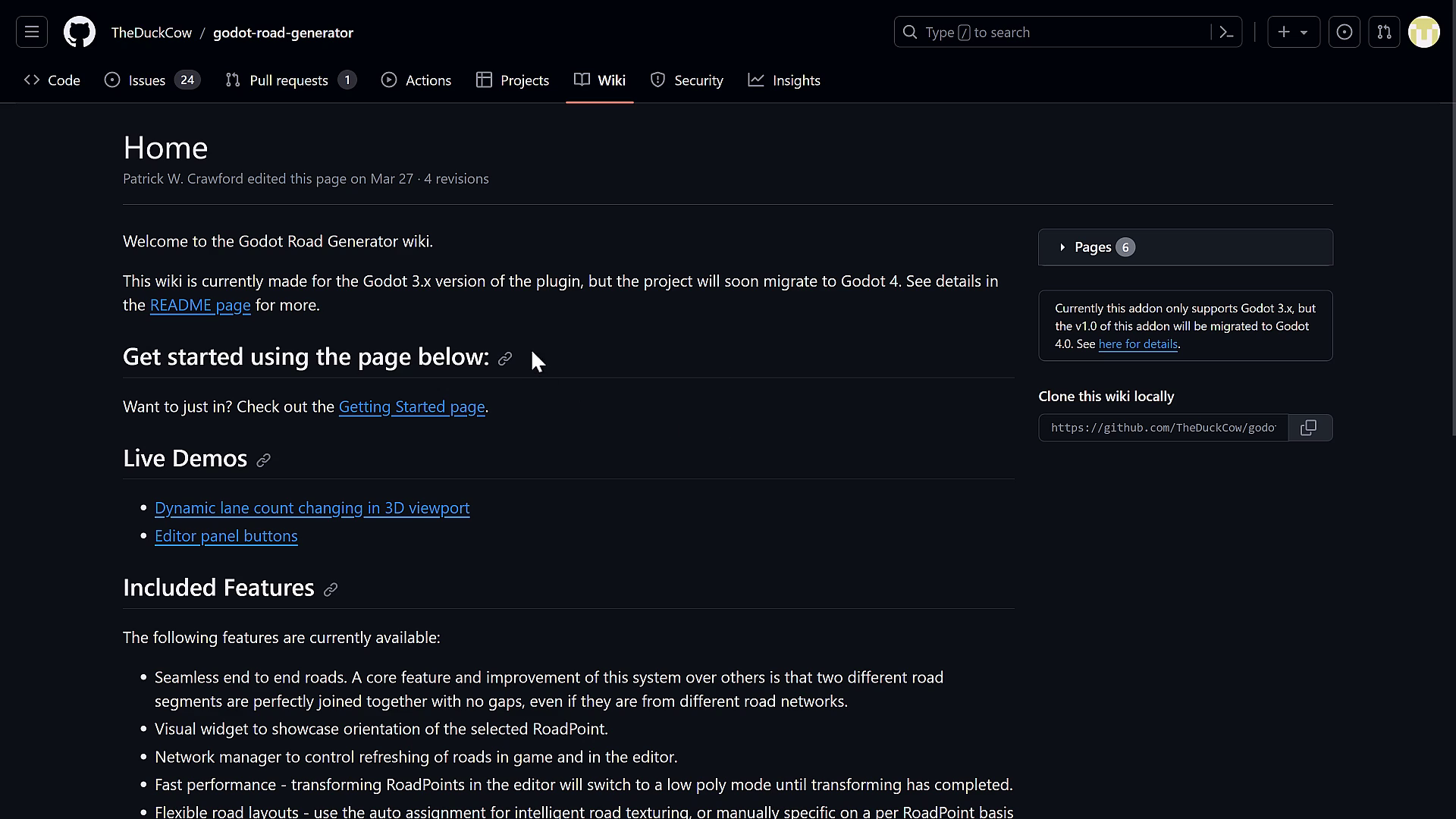
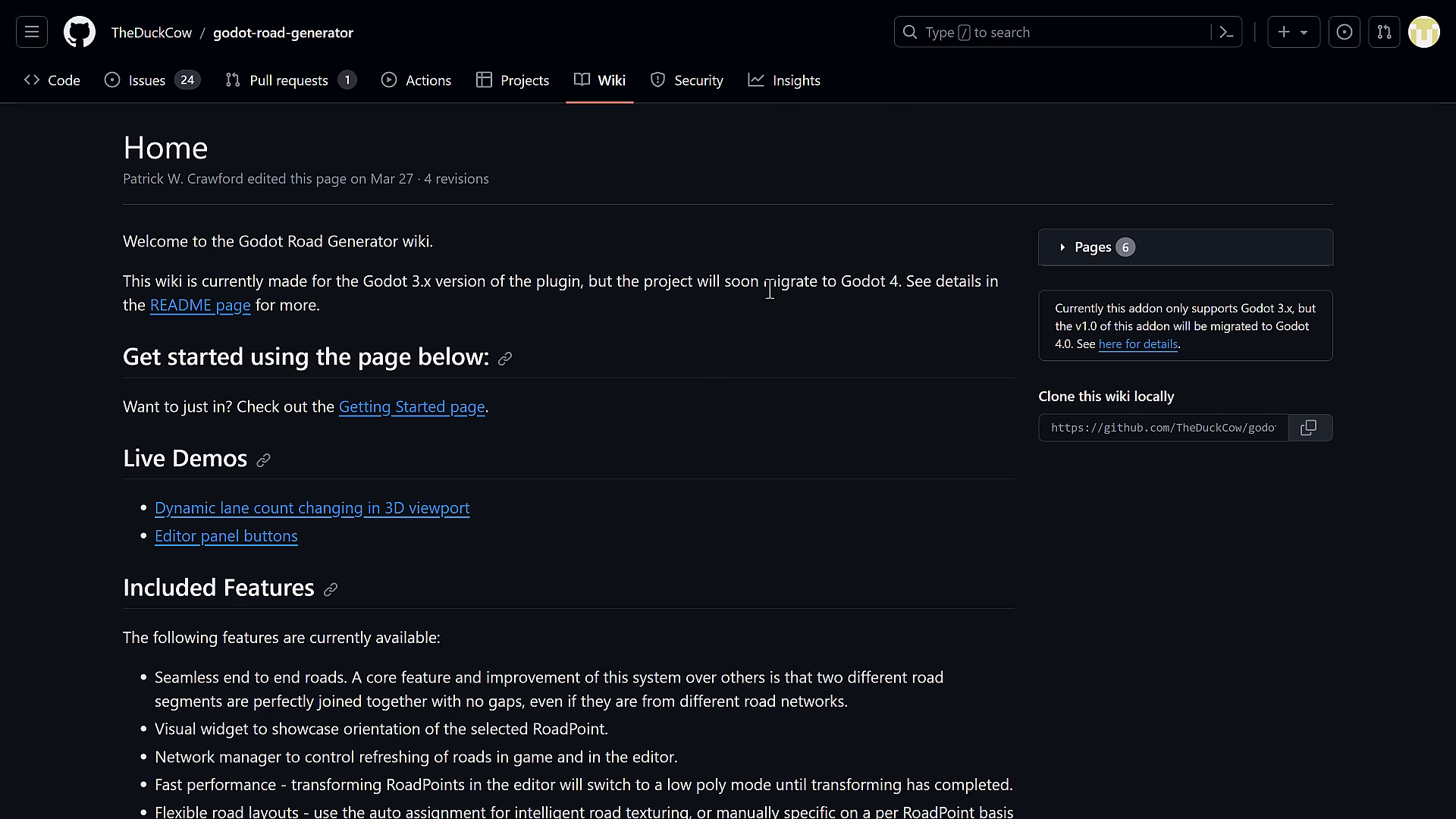
# Go back through the repository page to the Godot Asset Library listing and examine the plugin's features and preview images
pyautogui.hotkey('alt', 'Left')
pyautogui.scroll(20, 598, 421)
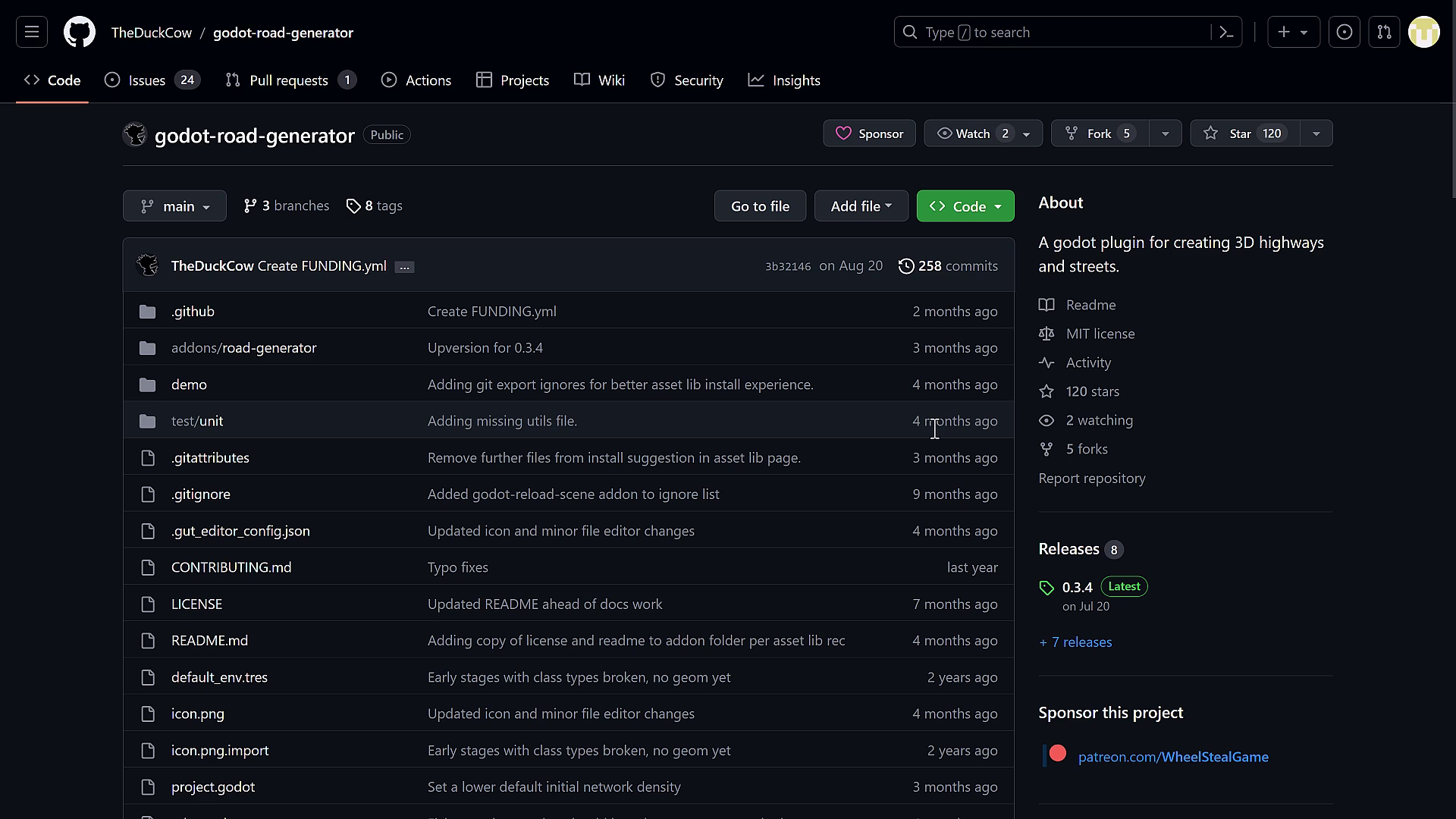
pyautogui.hotkey('alt', 'Left')
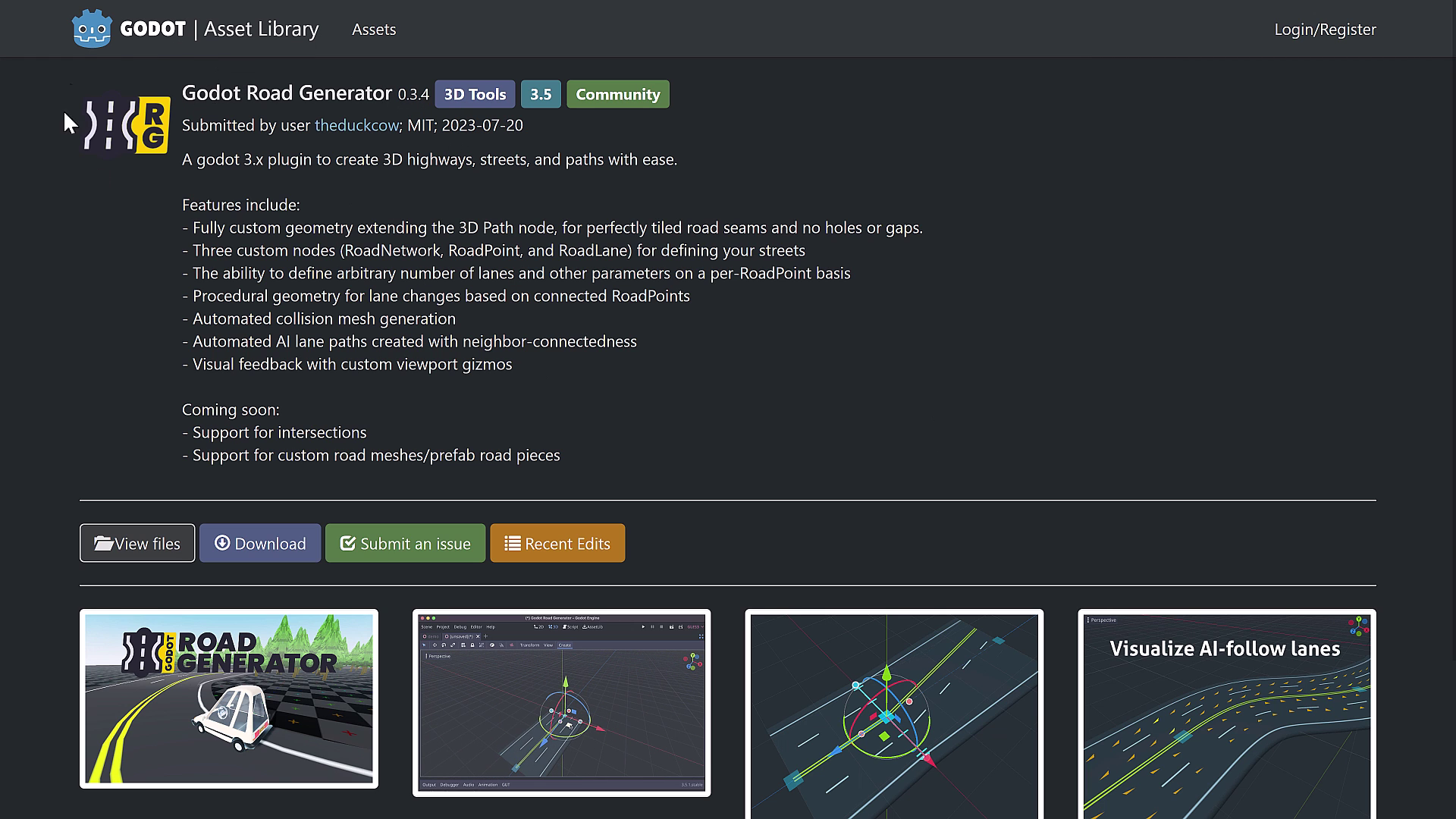
pyautogui.scroll(-1, 527, 271)
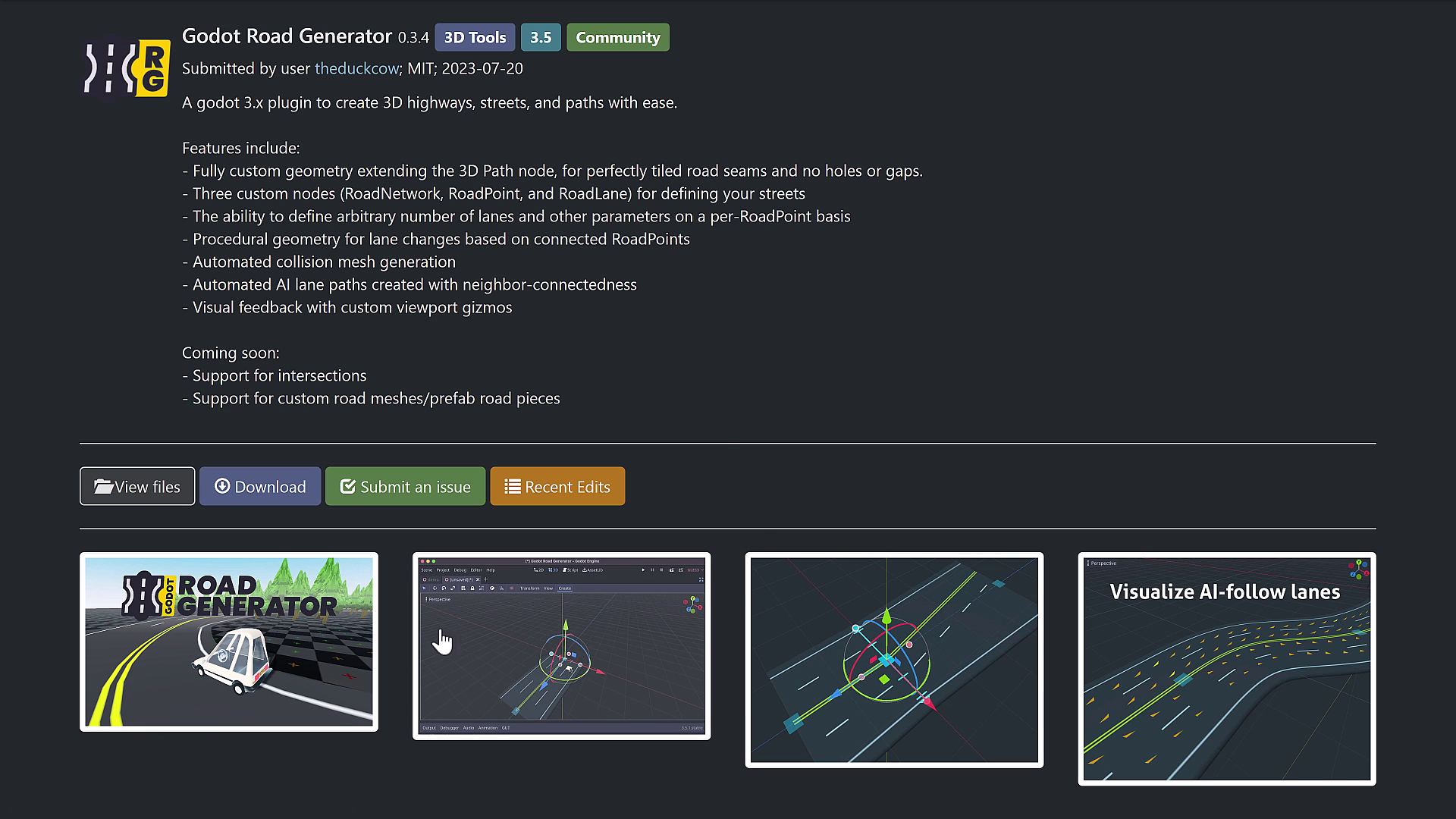
# Switch back to Godot, select RoadContainer and delete road point RP_005 with the road deletion mode
pyautogui.hotkey('alt', 'Tab')
pyautogui.hotkey('alt', 'Tab')
pyautogui.hotkey('alt', 'Tab')
pyautogui.hotkey('alt', 'Tab')
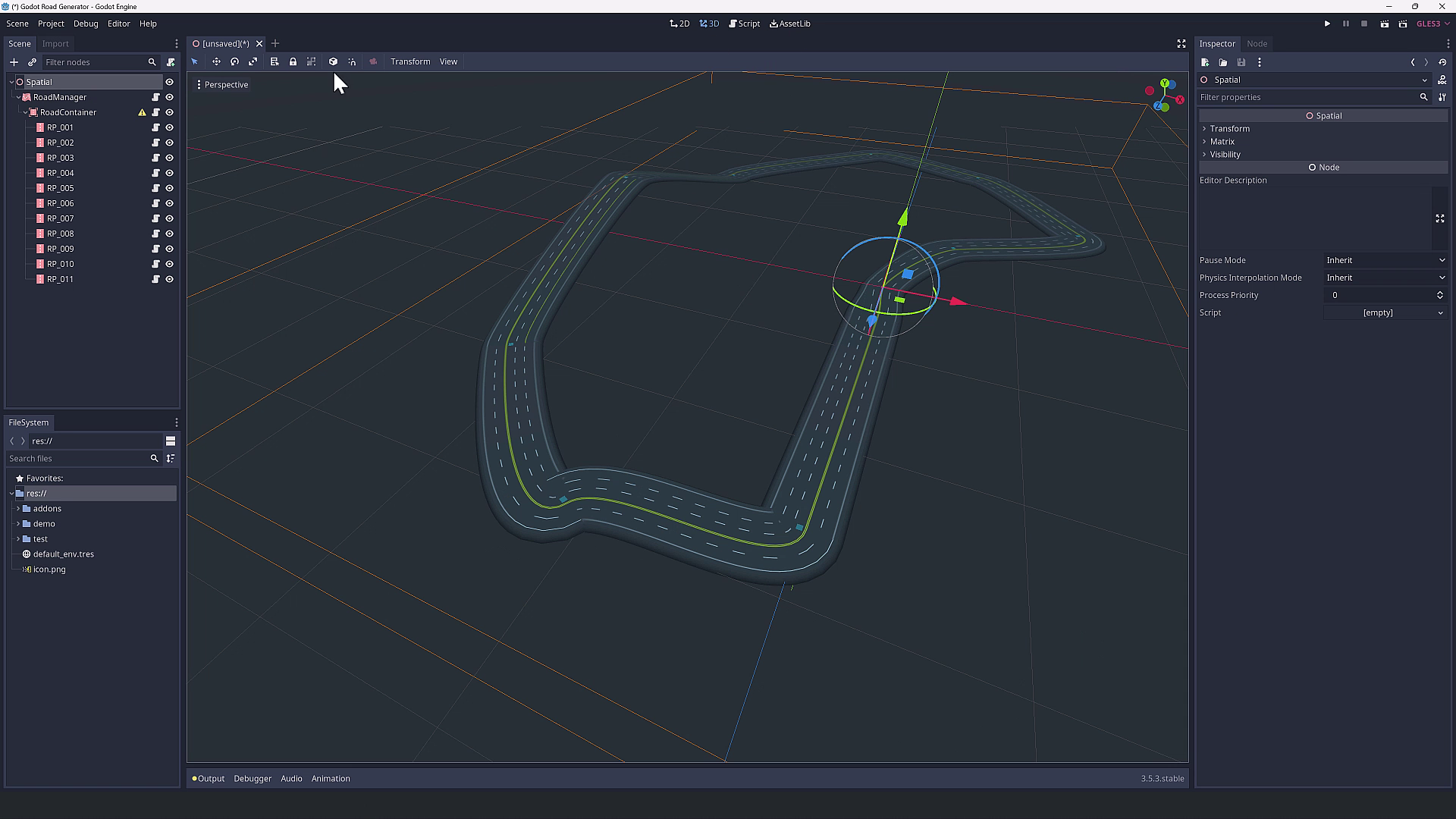
pyautogui.click(82, 113)
pyautogui.click(512, 62)
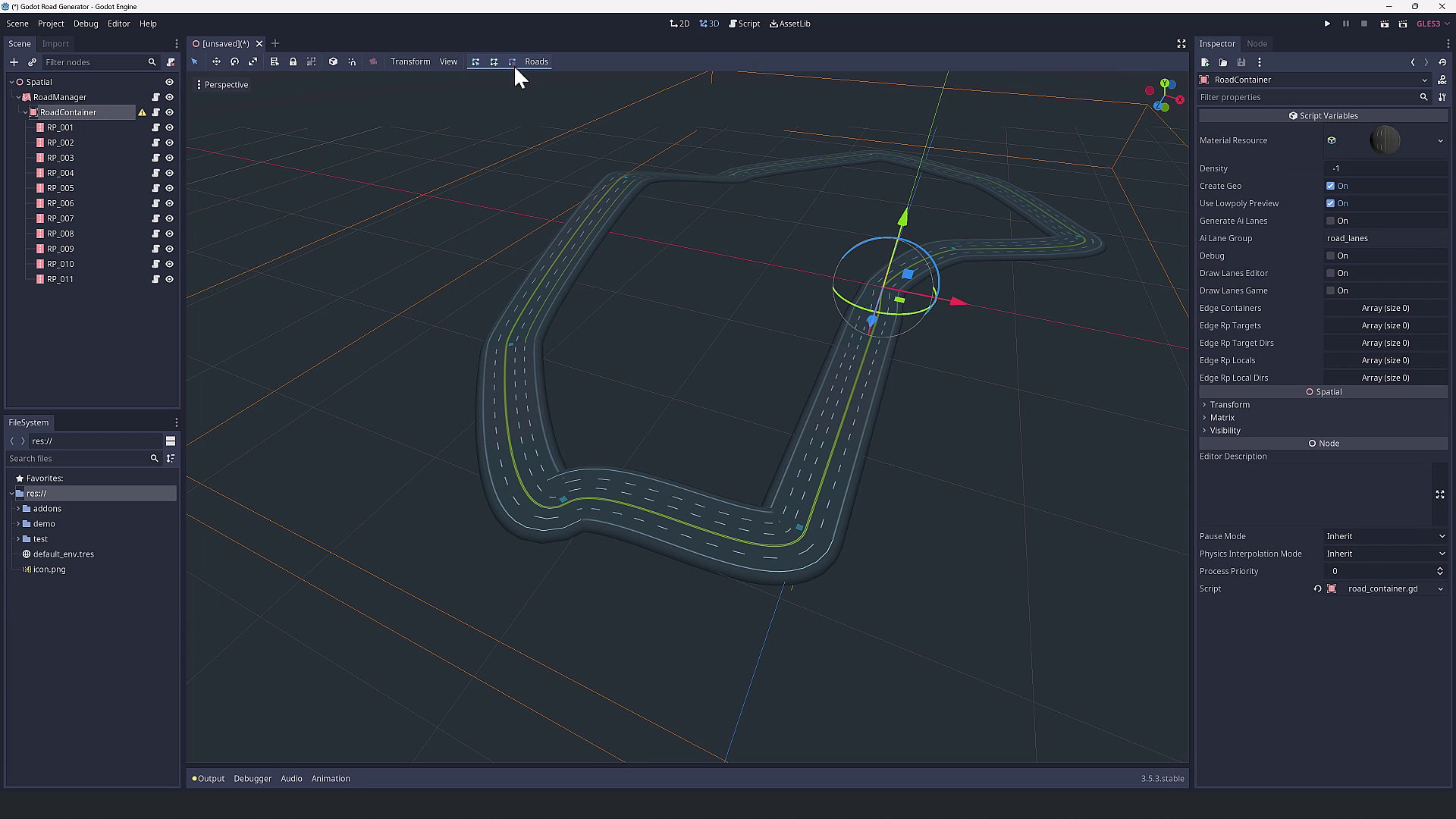
pyautogui.click(513, 347)
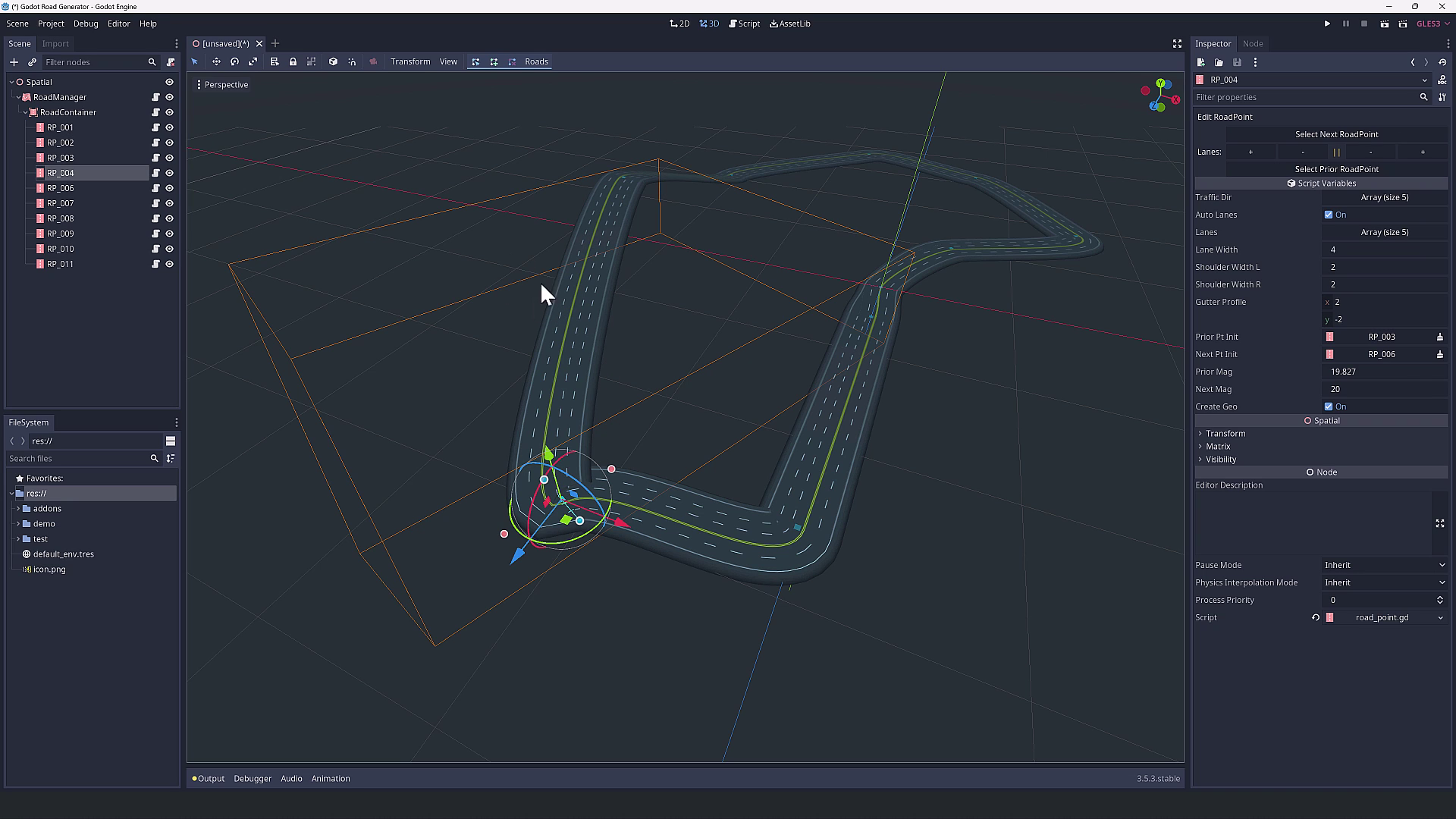
# Start a separate outer road with eight road points curving around the near side of the existing loop to its far right
pyautogui.click(494, 62)
pyautogui.click(408, 182)
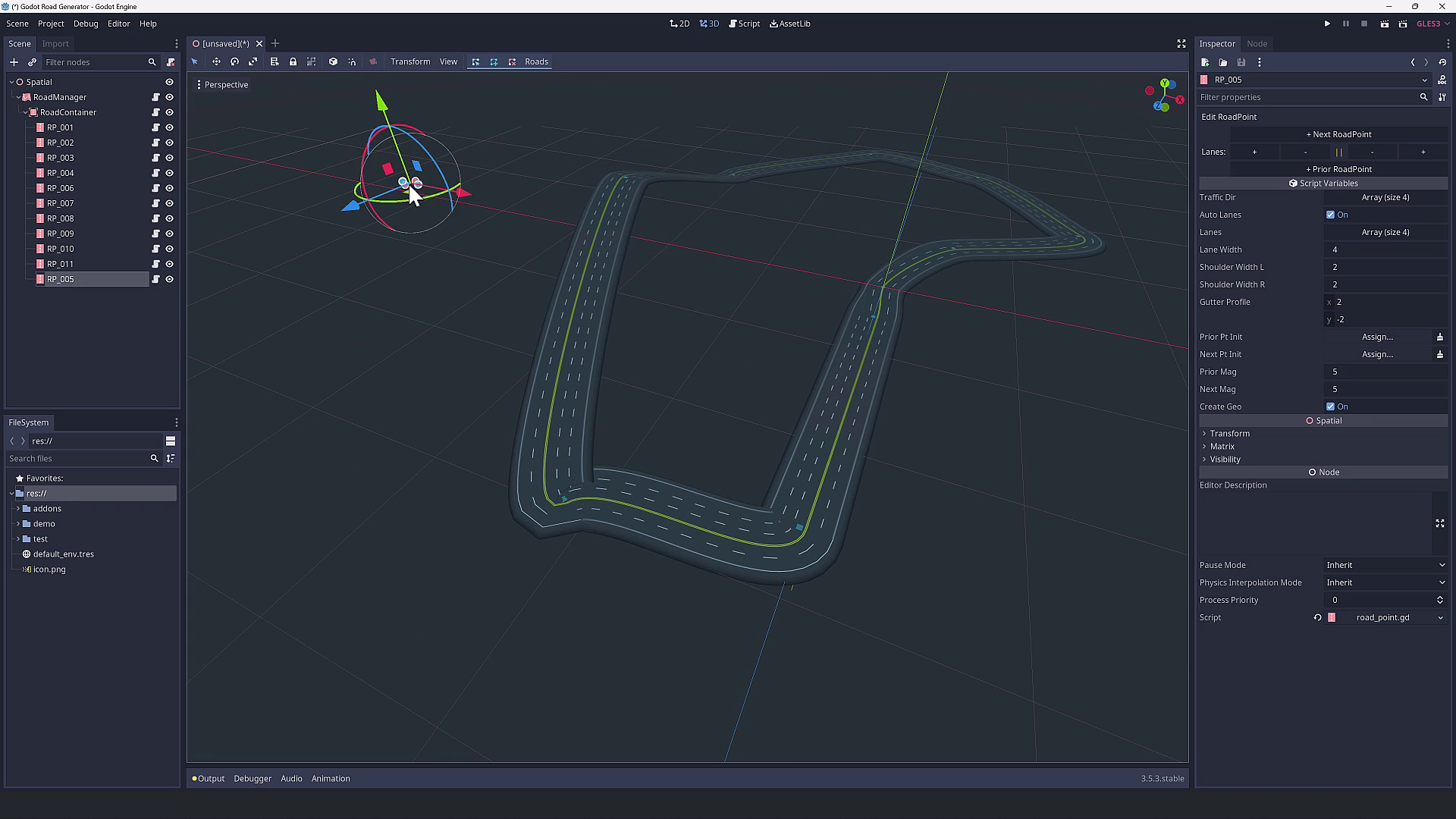
pyautogui.click(309, 204)
pyautogui.click(257, 389)
pyautogui.click(334, 524)
pyautogui.click(578, 627)
pyautogui.click(951, 603)
pyautogui.click(1058, 396)
pyautogui.click(1156, 244)
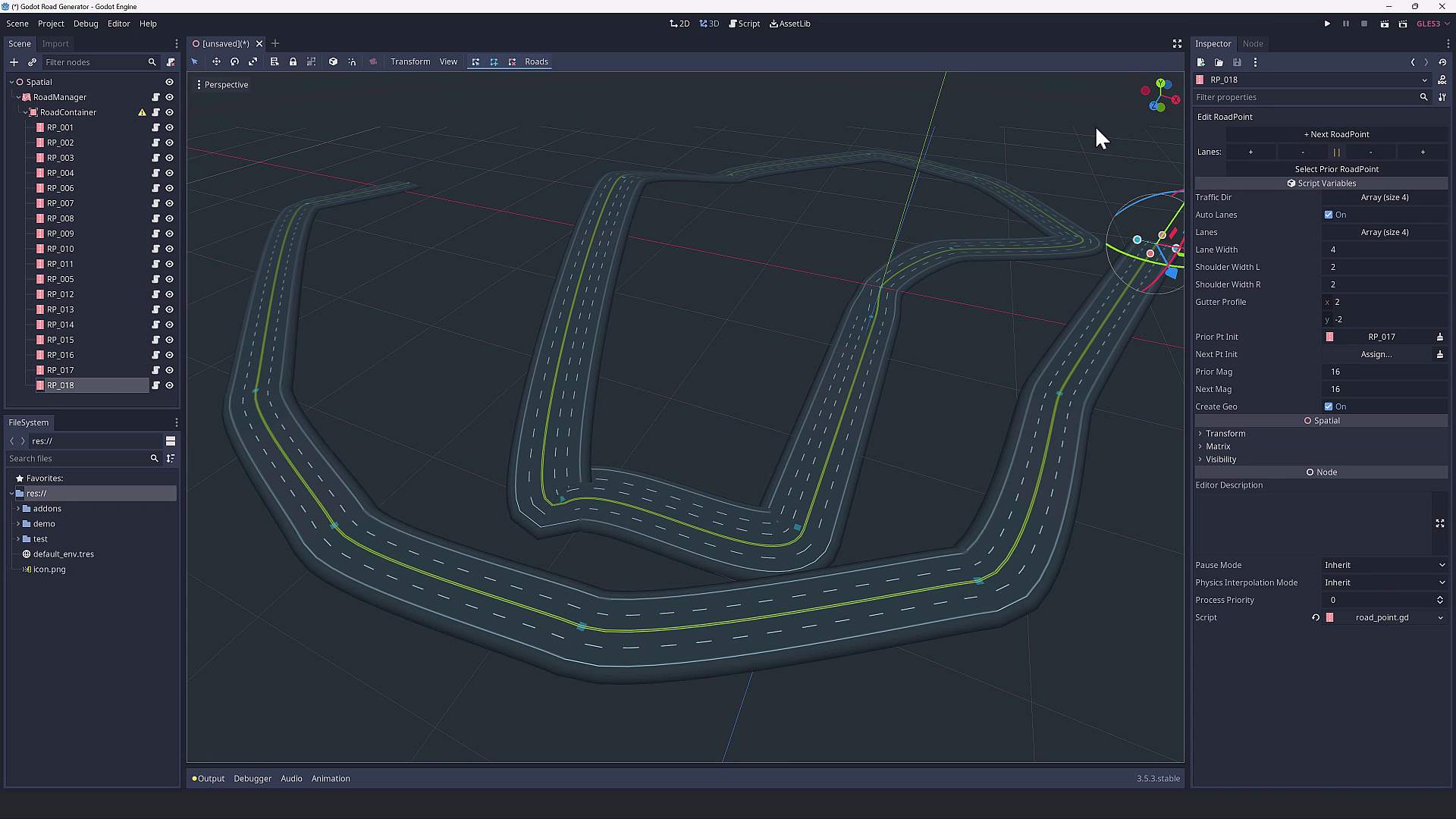
# Add four more road points behind the existing loop and connect the last one to the outer road's first point
pyautogui.click(1101, 132)
pyautogui.click(938, 122)
pyautogui.click(561, 143)
pyautogui.click(474, 163)
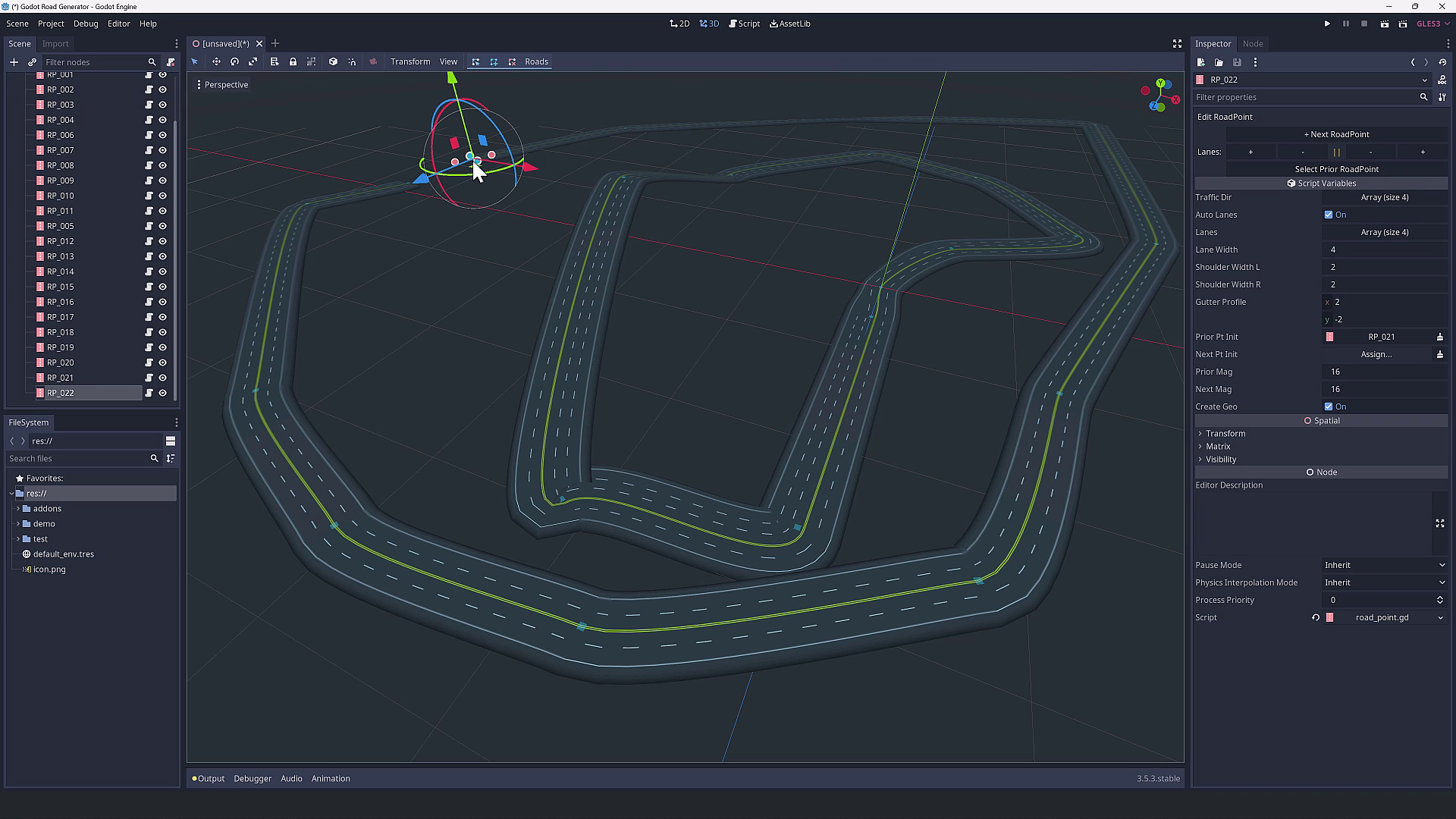
pyautogui.click(406, 182)
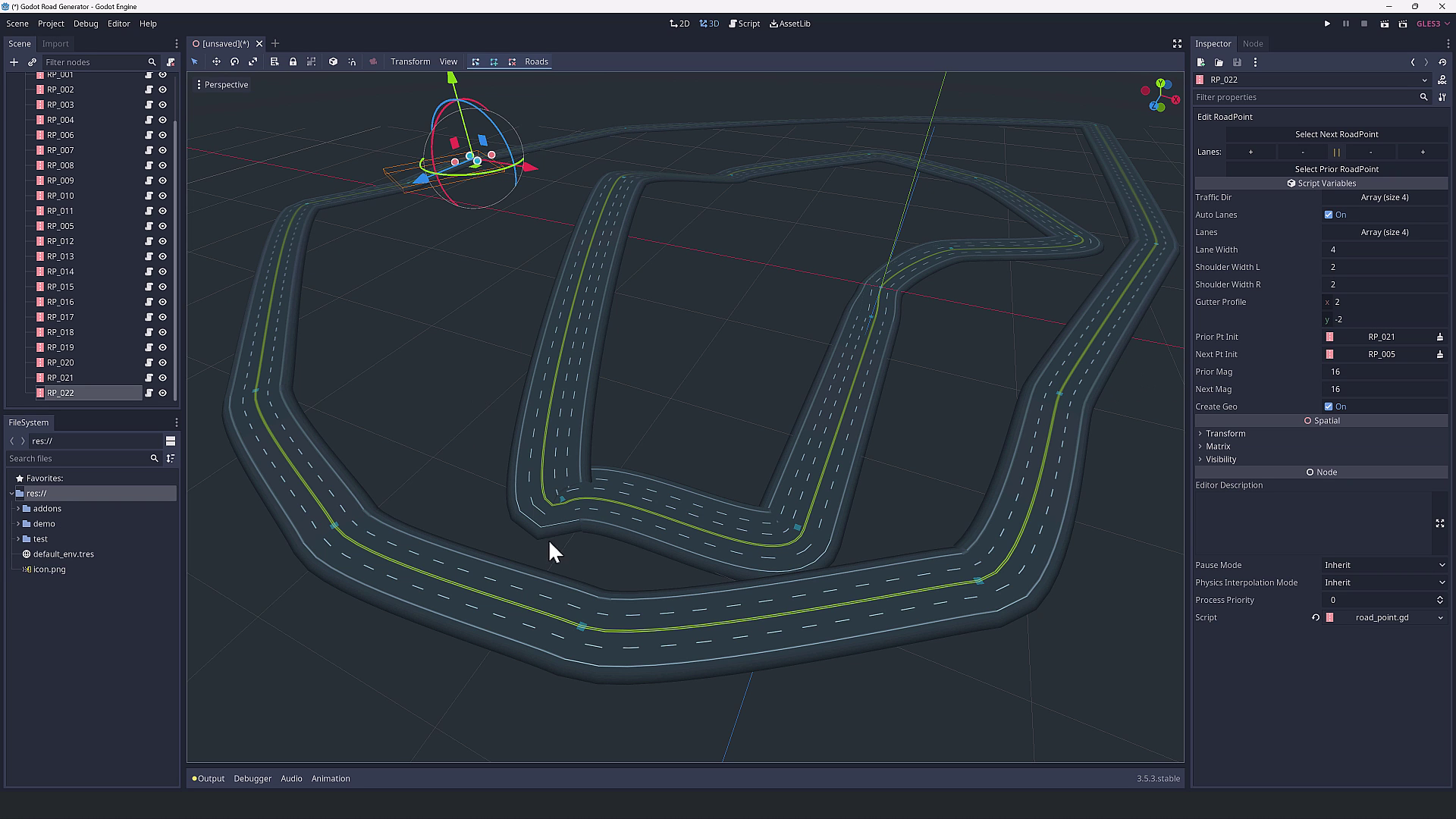
# Switch to the browser's Asset Library listing, open the plugin's GitHub repository through View files and look over the page
pyautogui.hotkey('alt', 'Tab')
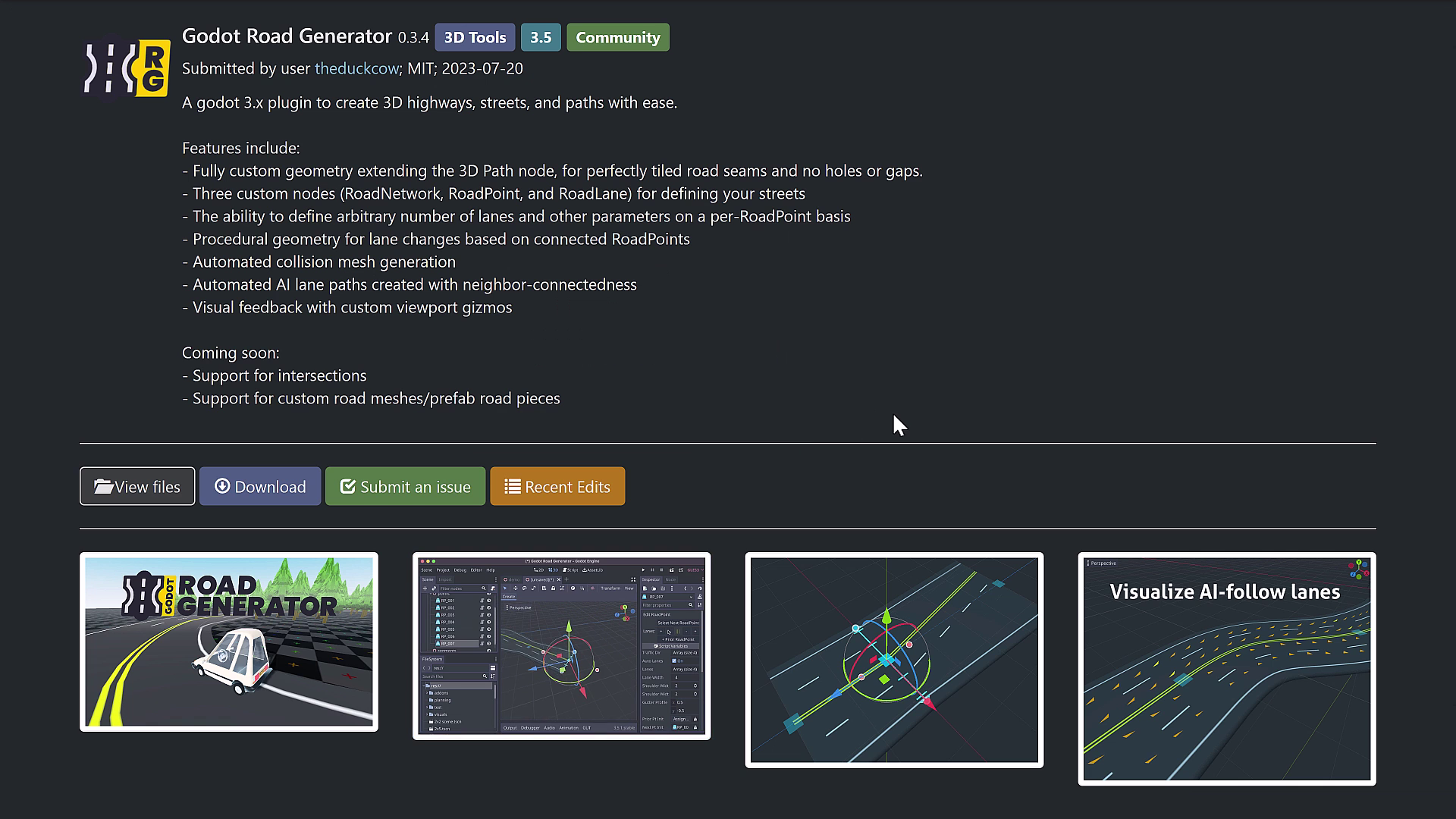
pyautogui.scroll(1, 892, 410)
pyautogui.press('Tab')
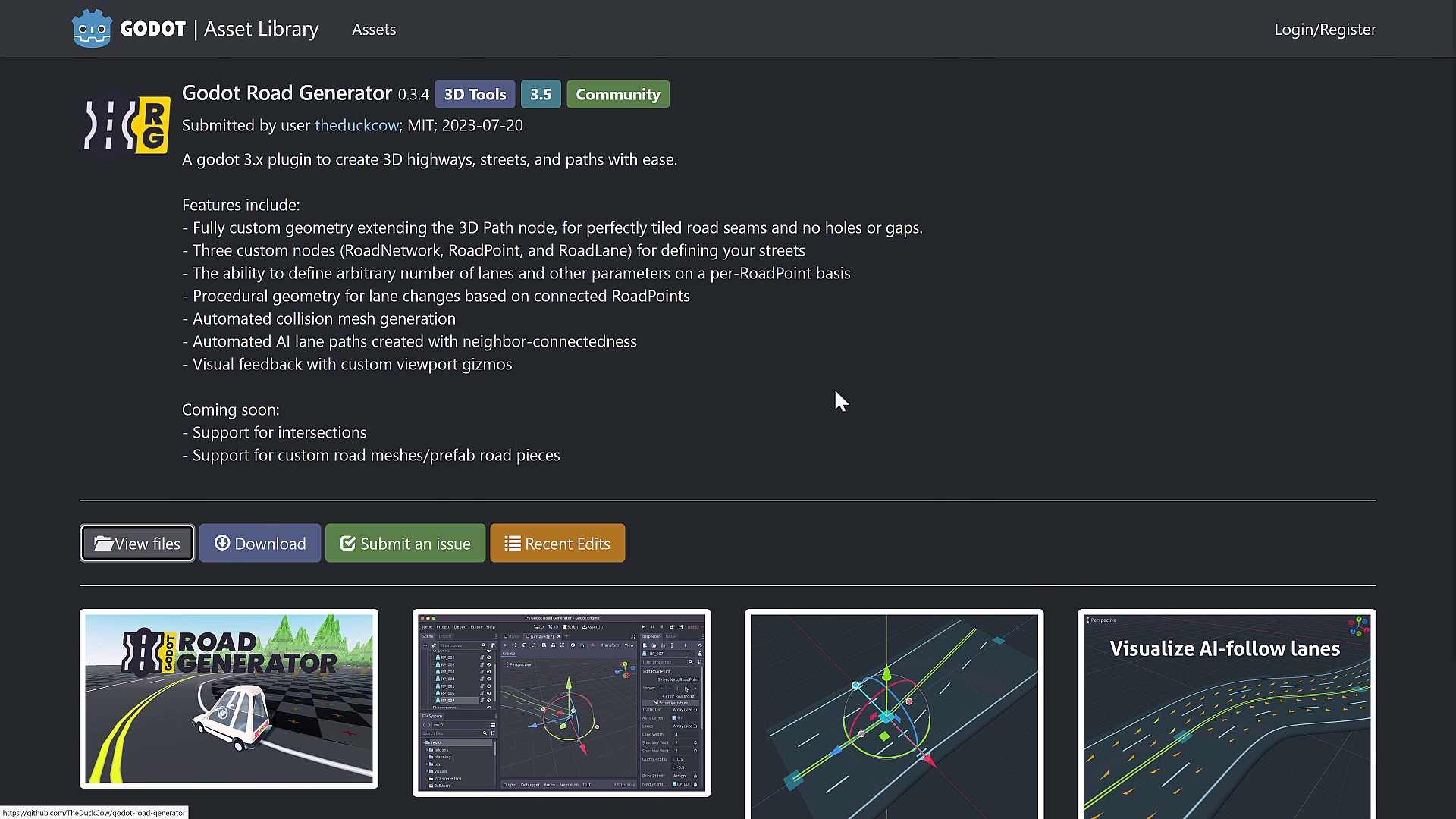
pyautogui.press('Return')
pyautogui.scroll(-2, 1016, 346)
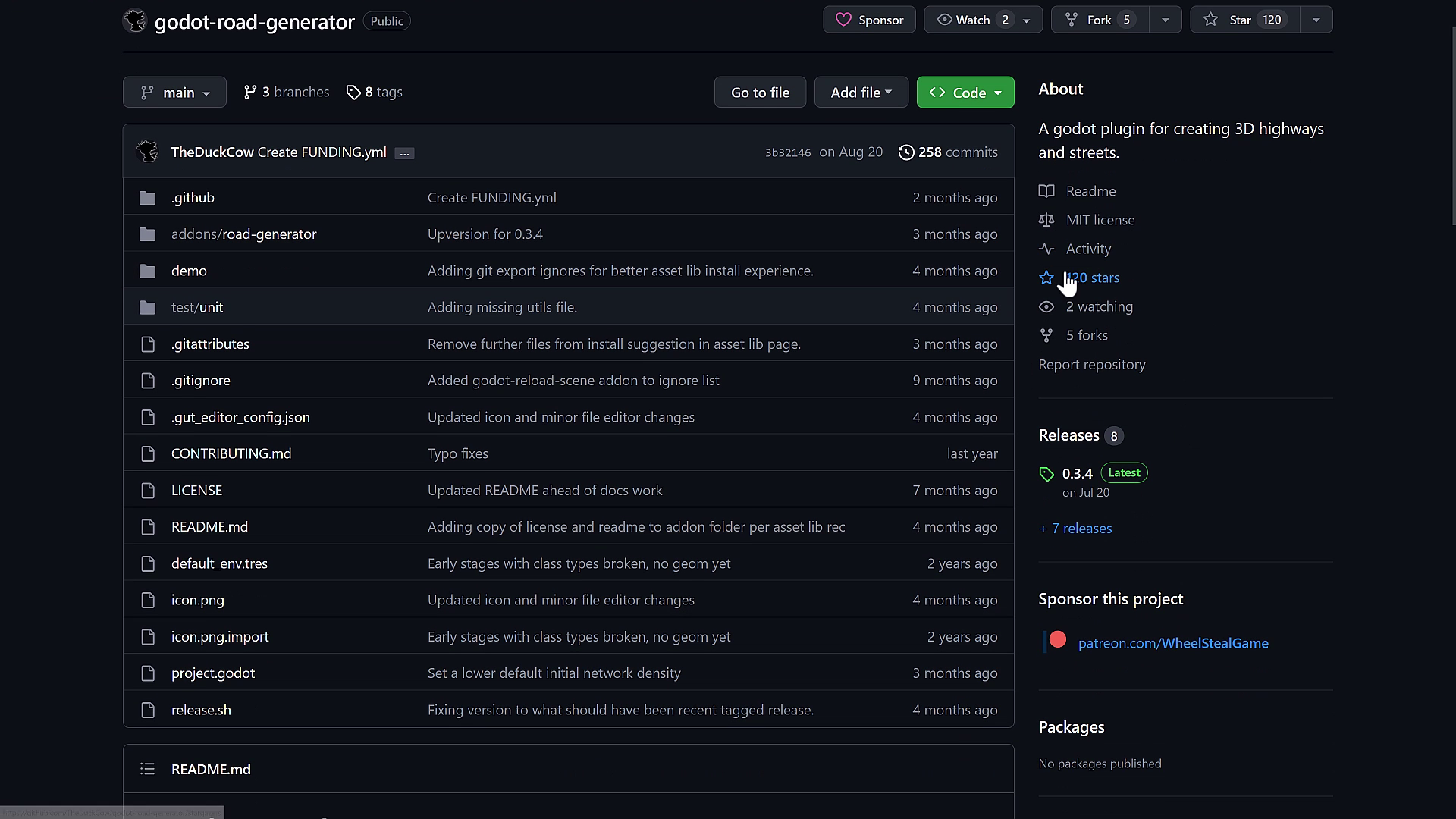